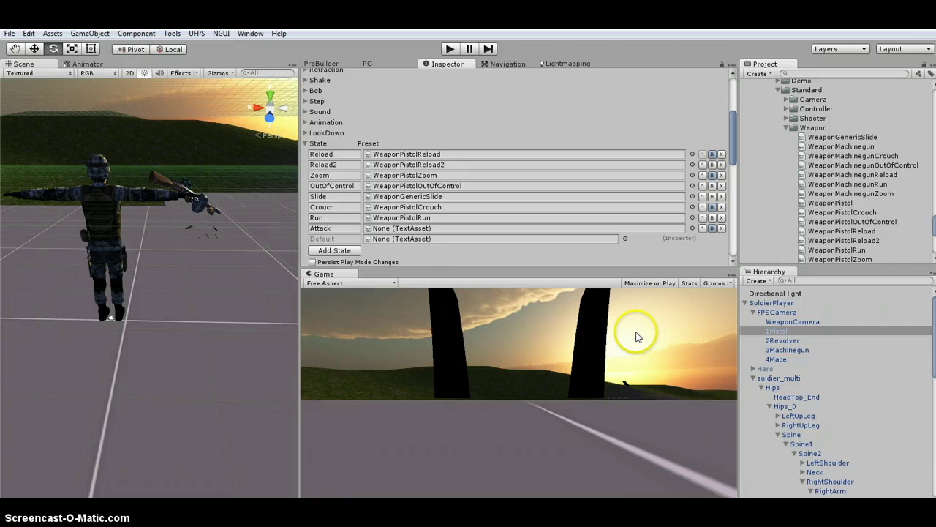
- Compare the component settings of the 4Mace and 1Pistol weapon objects under FPSCamera
{"action": "left_click", "coordinate": [773, 360]}
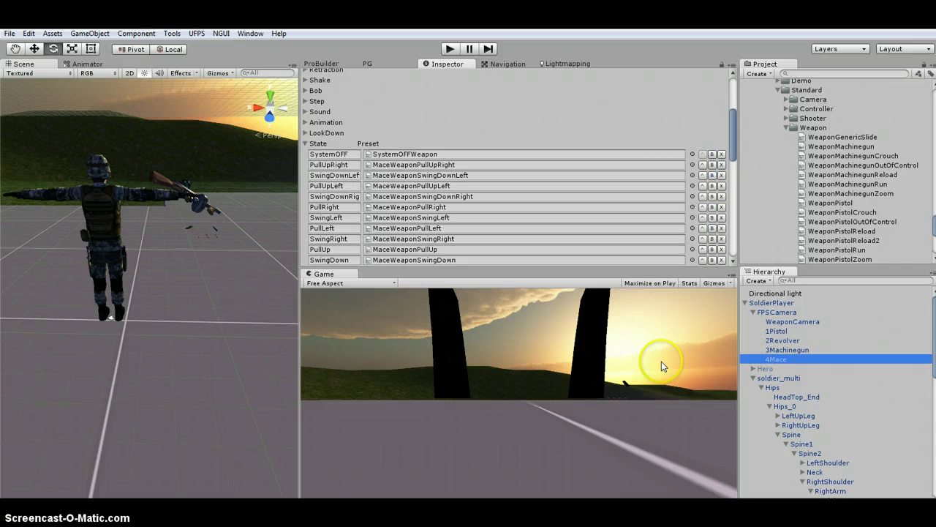
{"action": "scroll", "coordinate": [501, 168], "scroll_direction": "up", "scroll_amount": 5}
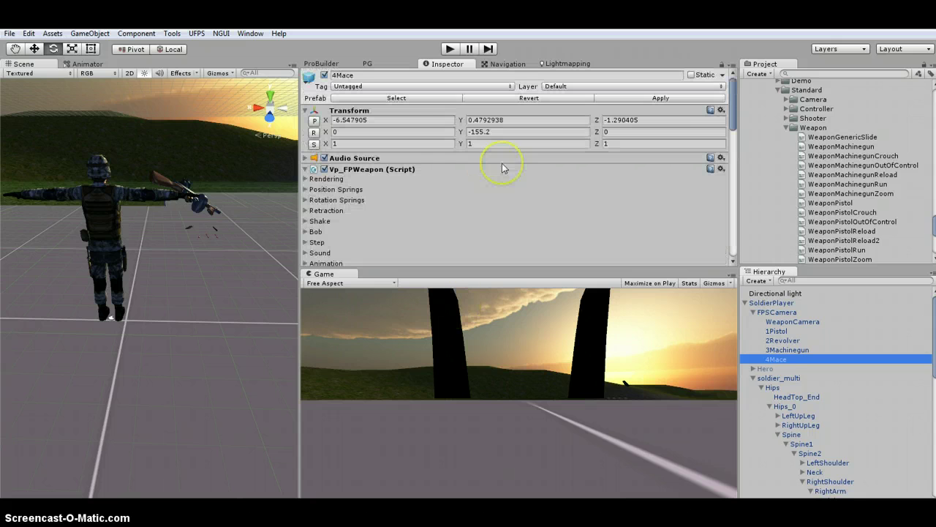
{"action": "left_click", "coordinate": [777, 330]}
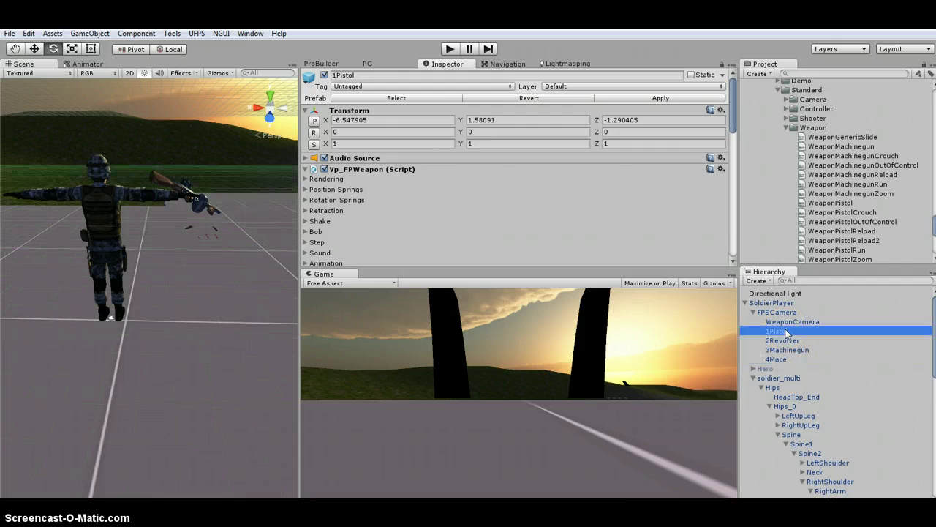
- Play the scene and cycle through the mace, machine gun, revolver and pistol in first person, firing the pistol once
{"action": "left_click", "coordinate": [450, 48]}
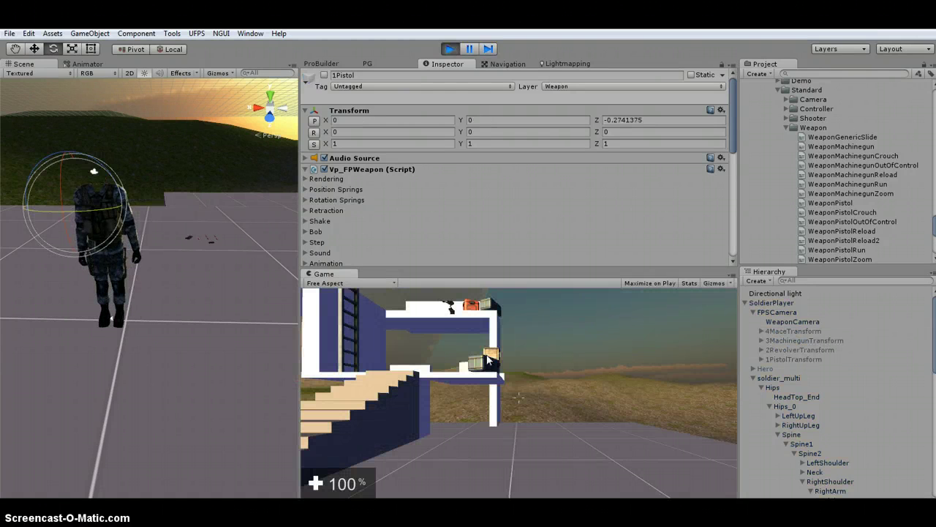
{"action": "left_click", "coordinate": [504, 348]}
{"action": "key", "text": "4"}
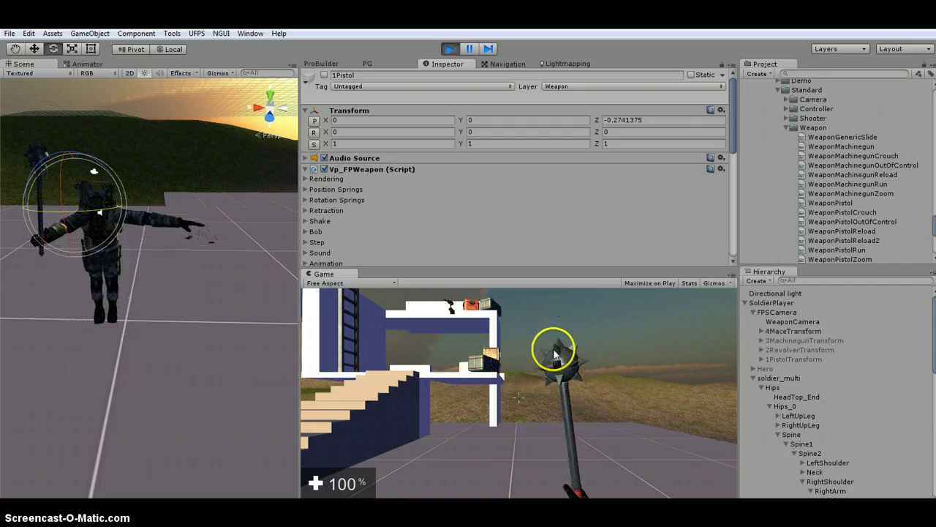
{"action": "key", "text": "3"}
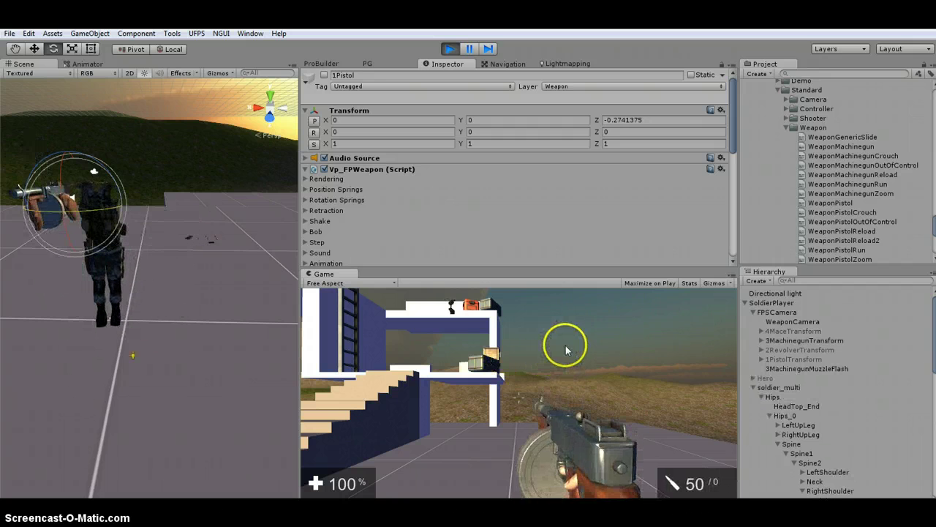
{"action": "key", "text": "2"}
{"action": "key", "text": "1"}
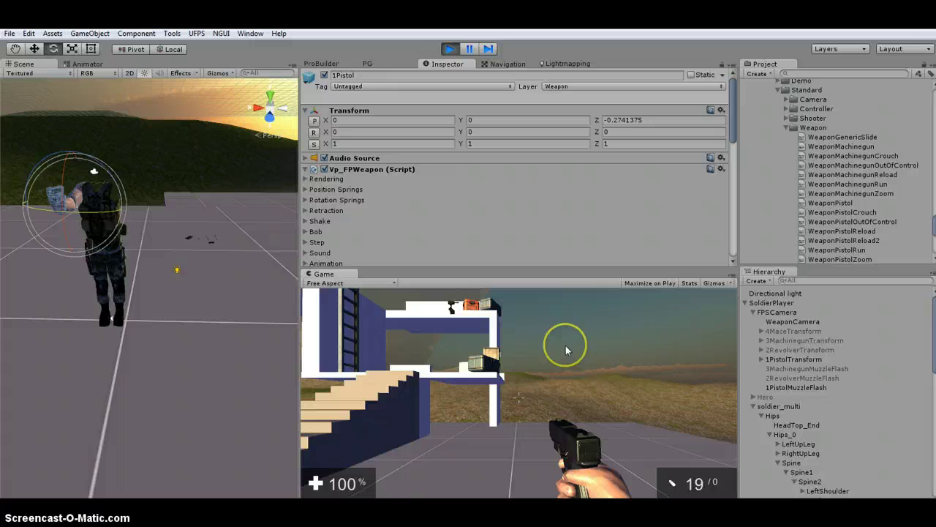
{"action": "left_click", "coordinate": [596, 387]}
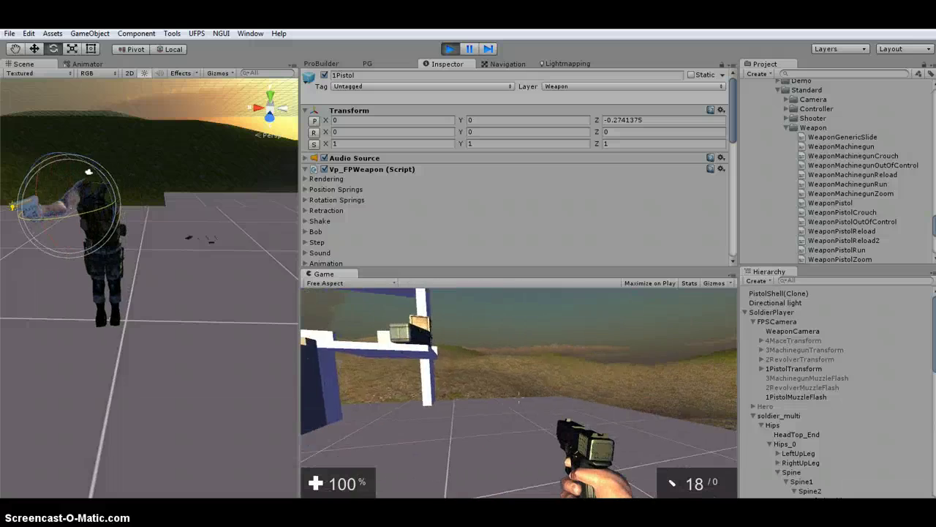
- Switch the running game to third-person view, test firing and aiming the pistol, and release the cursor
{"action": "key", "text": "v"}
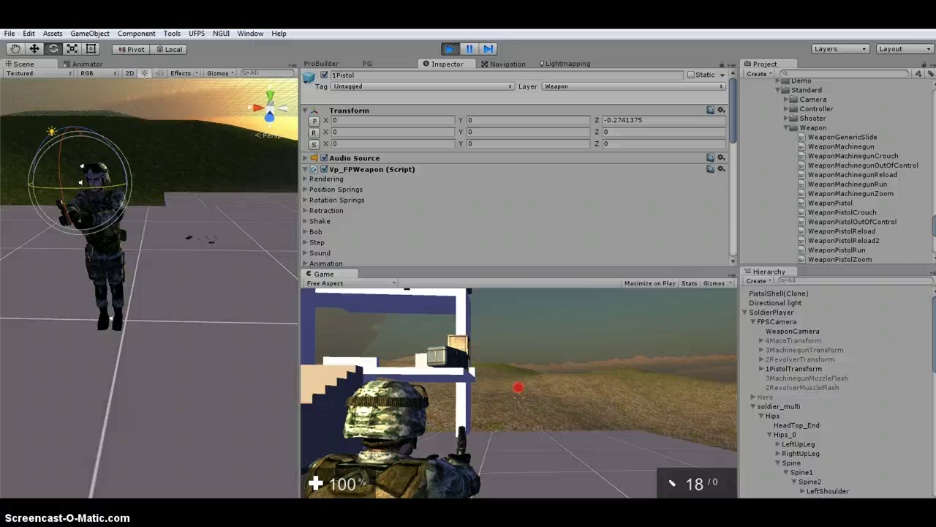
{"action": "left_click", "coordinate": [518, 395]}
{"action": "right_click", "coordinate": [519, 387]}
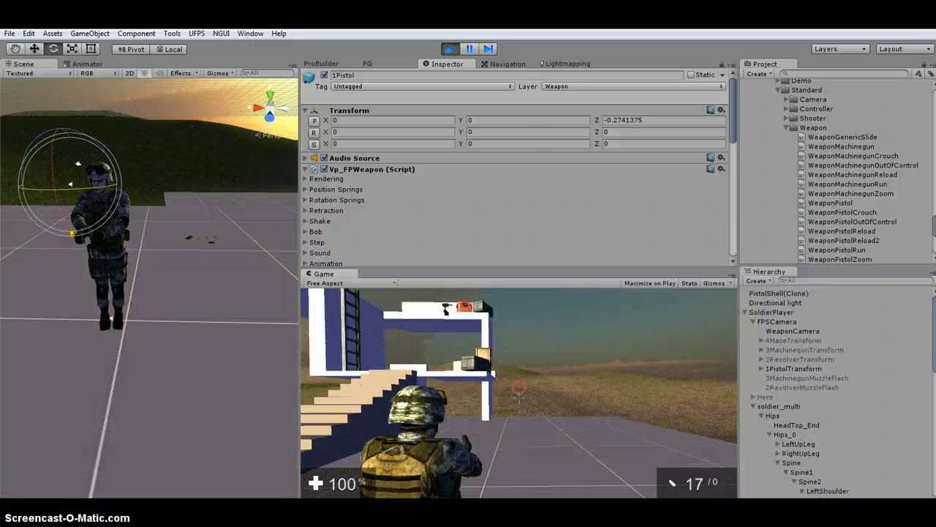
{"action": "right_click", "coordinate": [519, 388]}
{"action": "key", "text": "Escape"}
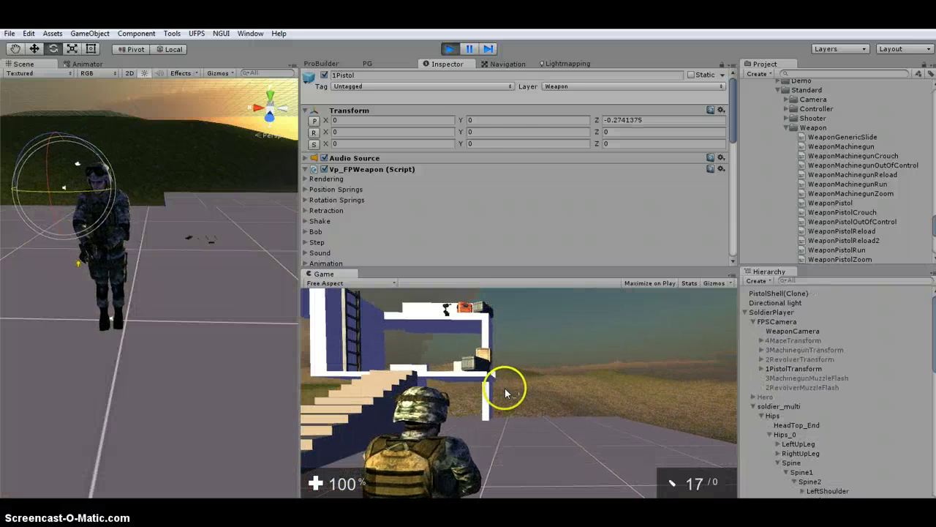
{"action": "left_click_drag", "start_coordinate": [492, 369], "coordinate": [464, 421]}
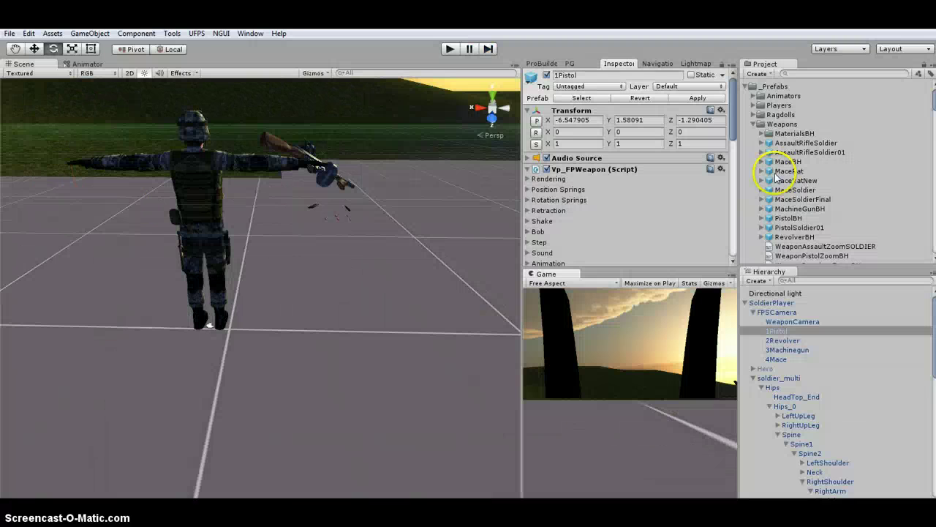
- Place the MaceSoldierFinal prefab in the scene and move it beside the soldier, to about X -2.911, Y -6.396, Z -5.469
{"action": "left_click", "coordinate": [789, 219]}
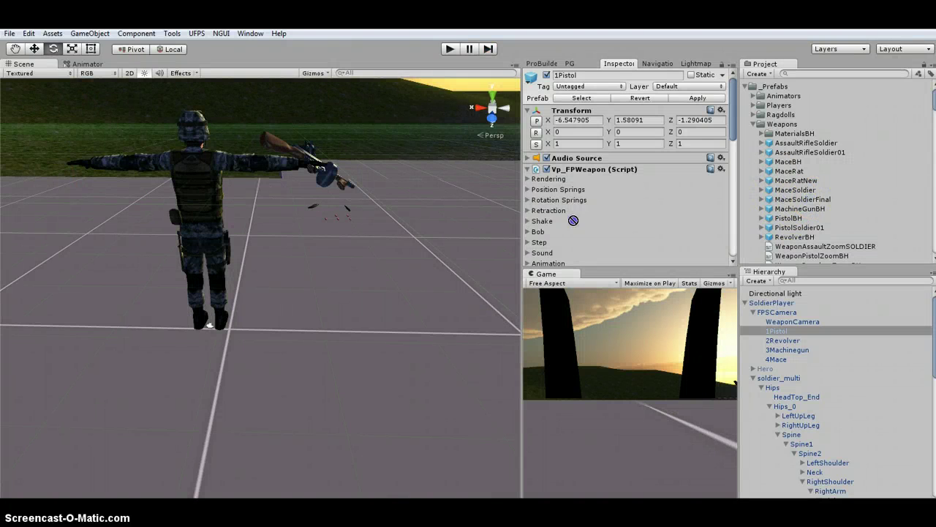
{"action": "left_click_drag", "start_coordinate": [573, 221], "coordinate": [301, 375]}
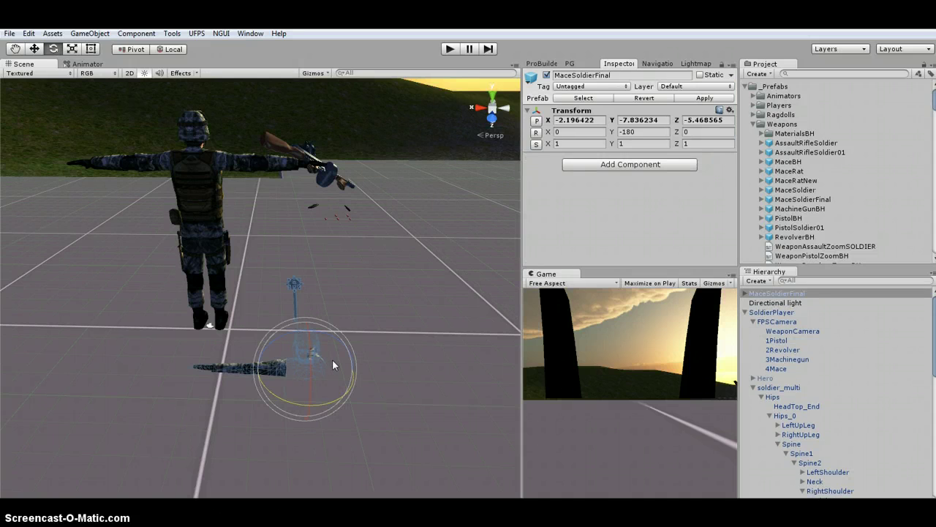
{"action": "key", "text": "w"}
{"action": "left_click_drag", "start_coordinate": [309, 334], "coordinate": [468, 211]}
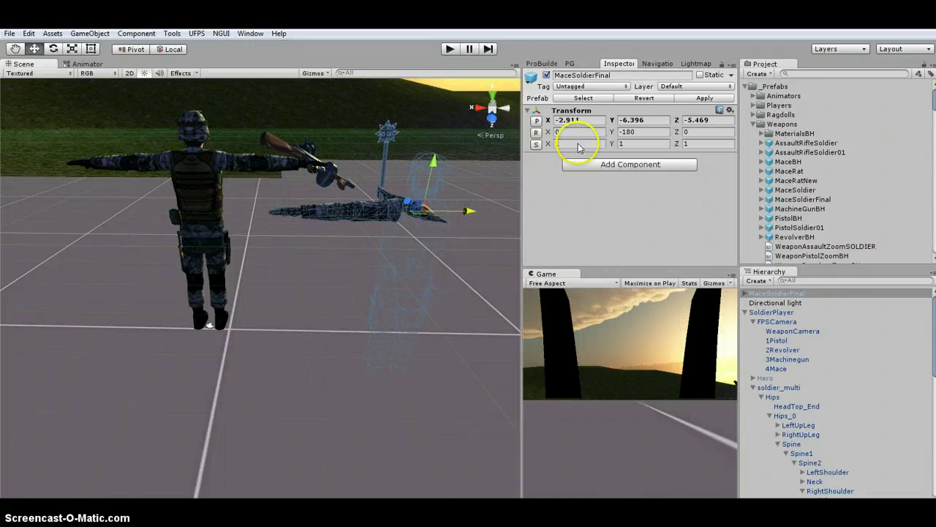
- Rename the placed MaceSoldierFinal object to PistolSoldierFinal and save it as a new prefab in the Weapons folder
{"action": "left_click", "coordinate": [575, 75]}
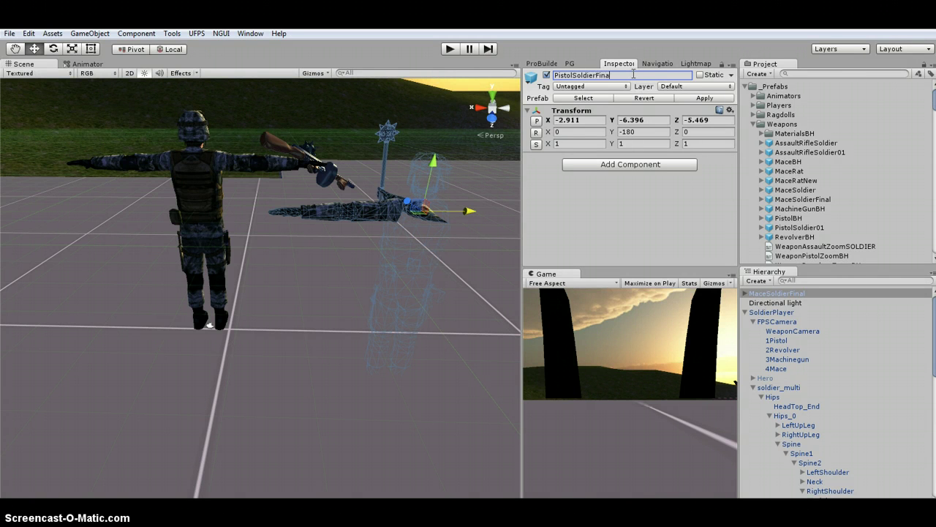
{"action": "left_click", "coordinate": [779, 294]}
{"action": "left_click_drag", "start_coordinate": [780, 294], "coordinate": [786, 126]}
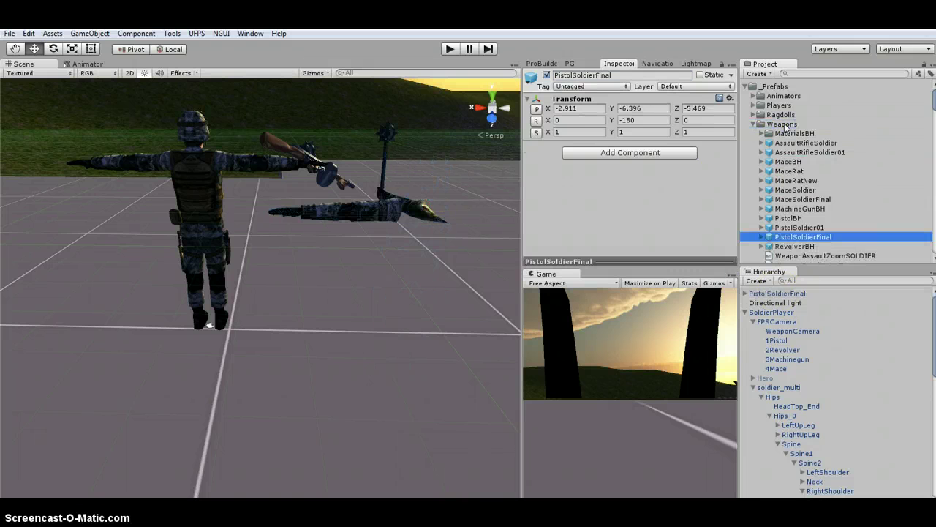
- In PistolSoldierFinal's right-hand Weapons group, deactivate 4Mace and activate 1Pistol
{"action": "left_click", "coordinate": [765, 294]}
{"action": "left_click", "coordinate": [412, 231]}
{"action": "left_click", "coordinate": [388, 132]}
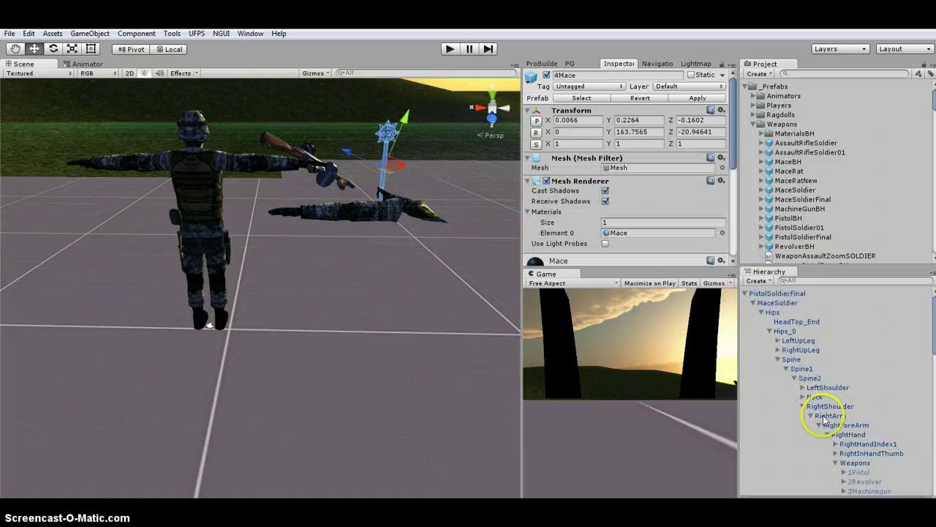
{"action": "scroll", "coordinate": [815, 417], "scroll_direction": "down", "scroll_amount": 3}
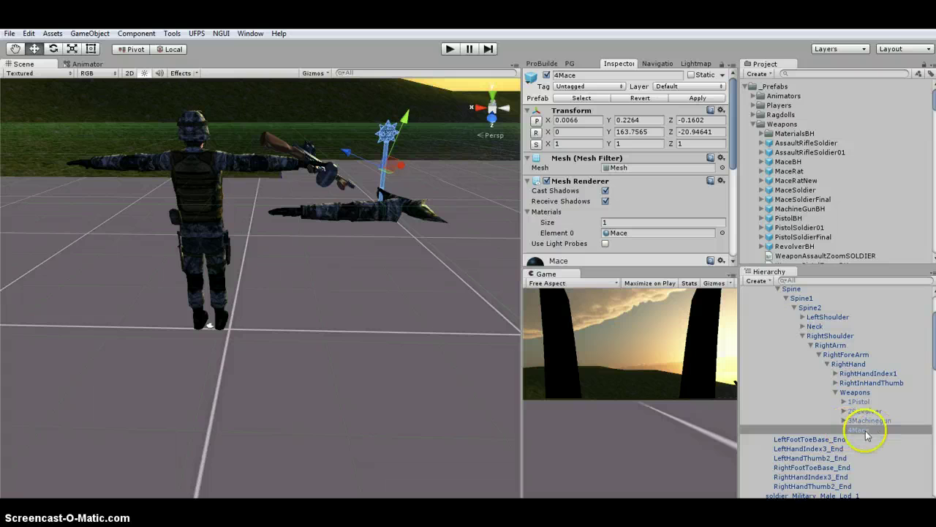
{"action": "left_click", "coordinate": [546, 75]}
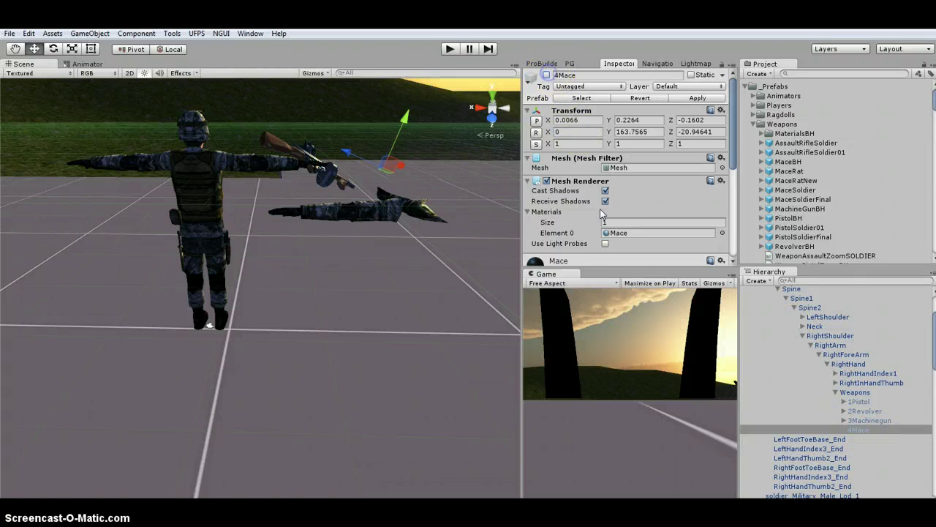
{"action": "left_click", "coordinate": [859, 402]}
{"action": "left_click", "coordinate": [547, 75]}
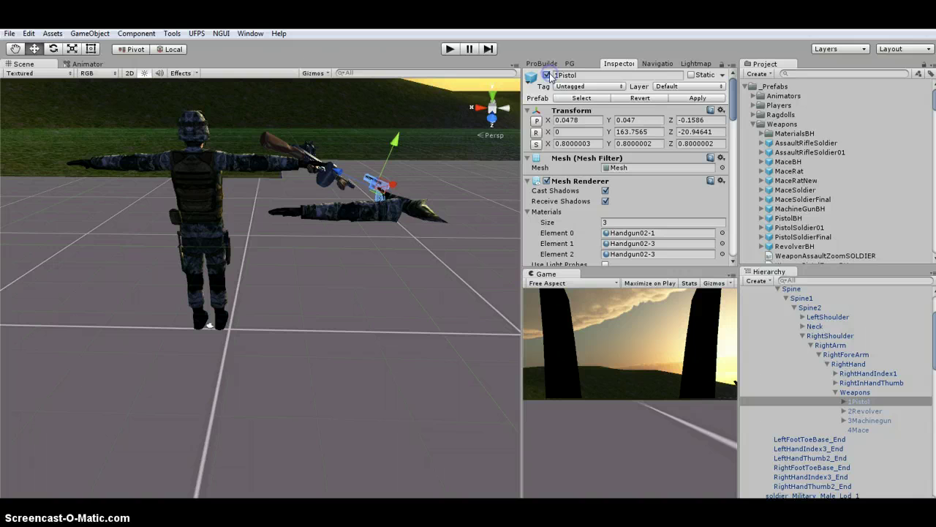
- Examine the pistol and the arm meshes of PistolSoldierFinal from several angles and distances
{"action": "scroll", "coordinate": [417, 227], "scroll_direction": "up", "scroll_amount": 3}
{"action": "scroll", "coordinate": [433, 214], "scroll_direction": "down", "scroll_amount": 1}
{"action": "right_click_drag", "start_coordinate": [435, 214], "coordinate": [351, 221]}
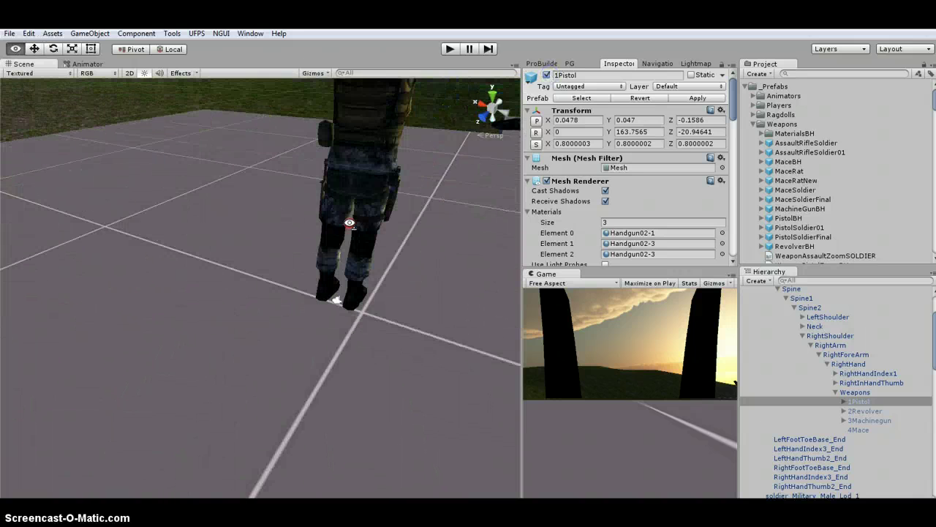
{"action": "middle_click_drag", "start_coordinate": [351, 220], "coordinate": [454, 203]}
{"action": "left_click_drag", "start_coordinate": [454, 203], "coordinate": [102, 220], "text": "alt"}
{"action": "left_click_drag", "start_coordinate": [447, 218], "coordinate": [256, 227], "text": "alt"}
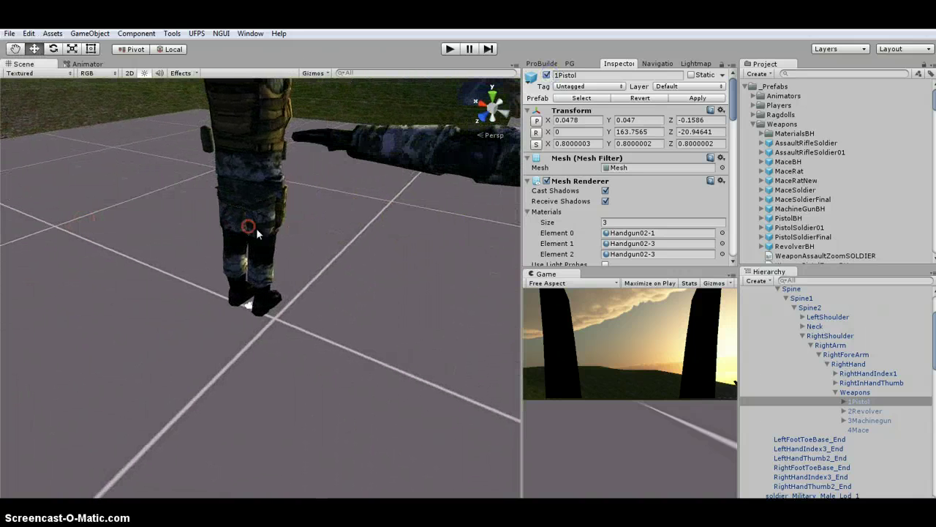
{"action": "scroll", "coordinate": [446, 220], "scroll_direction": "down", "scroll_amount": 3}
{"action": "key", "text": "f"}
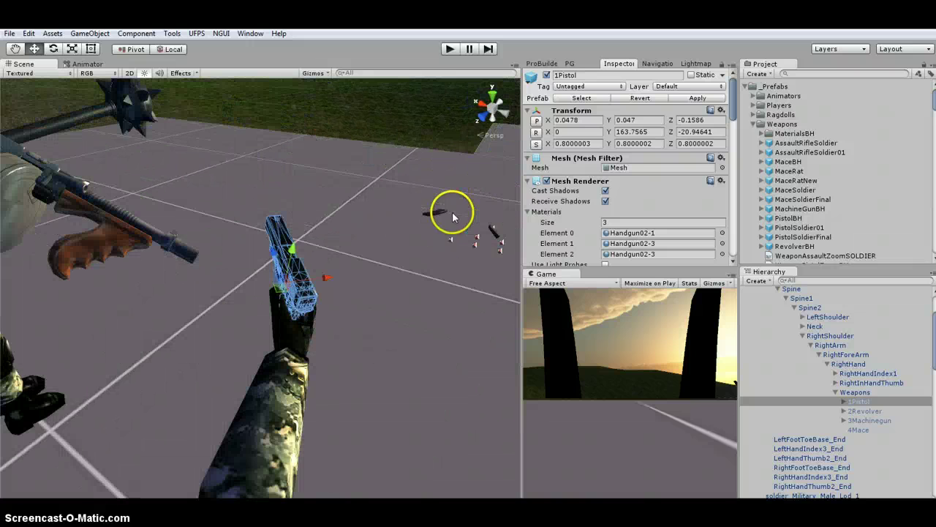
{"action": "scroll", "coordinate": [322, 264], "scroll_direction": "down", "scroll_amount": 5}
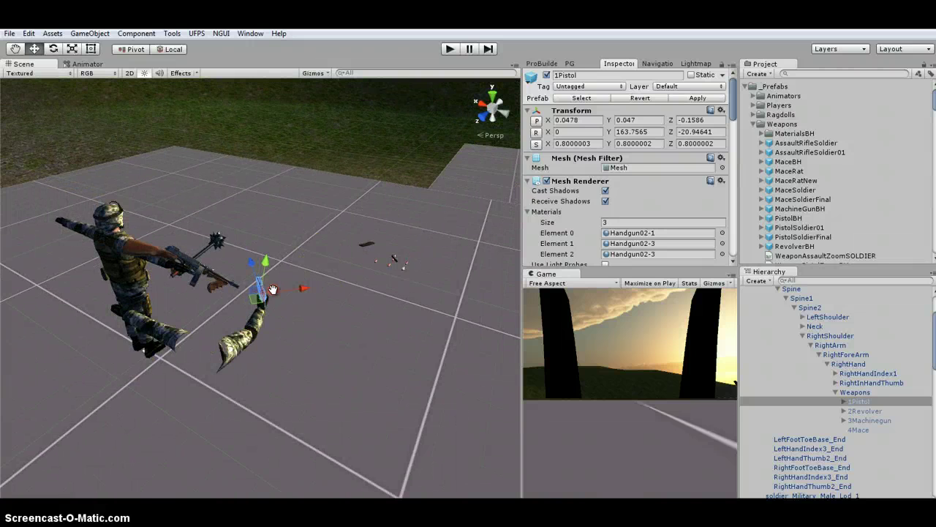
{"action": "left_click_drag", "start_coordinate": [259, 321], "coordinate": [292, 167], "text": "alt"}
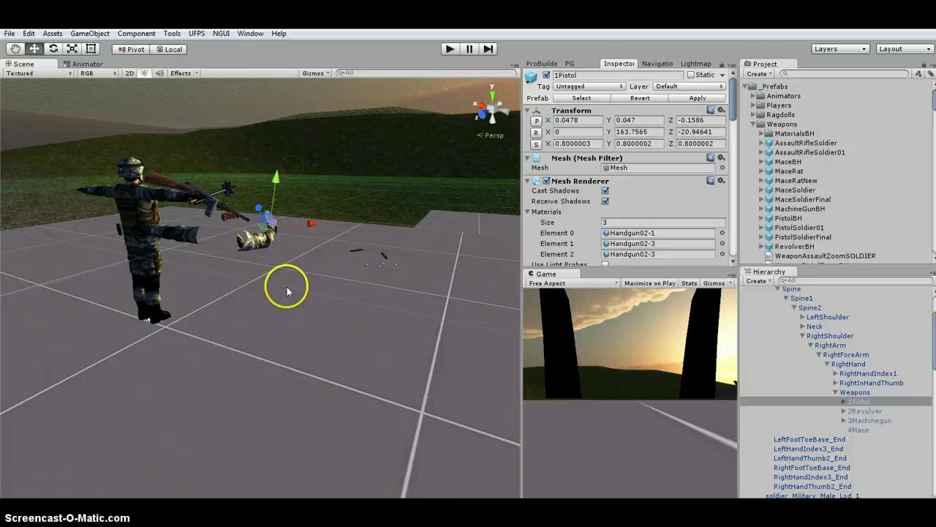
{"action": "scroll", "coordinate": [277, 278], "scroll_direction": "up", "scroll_amount": 3}
{"action": "middle_click_drag", "start_coordinate": [278, 278], "coordinate": [318, 294]}
{"action": "scroll", "coordinate": [318, 294], "scroll_direction": "up", "scroll_amount": 4}
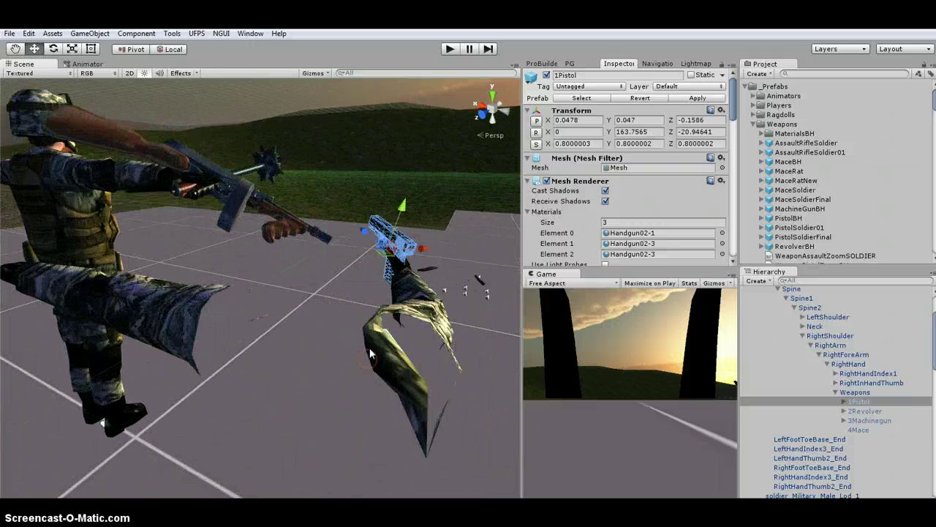
{"action": "scroll", "coordinate": [867, 354], "scroll_direction": "up", "scroll_amount": 4}
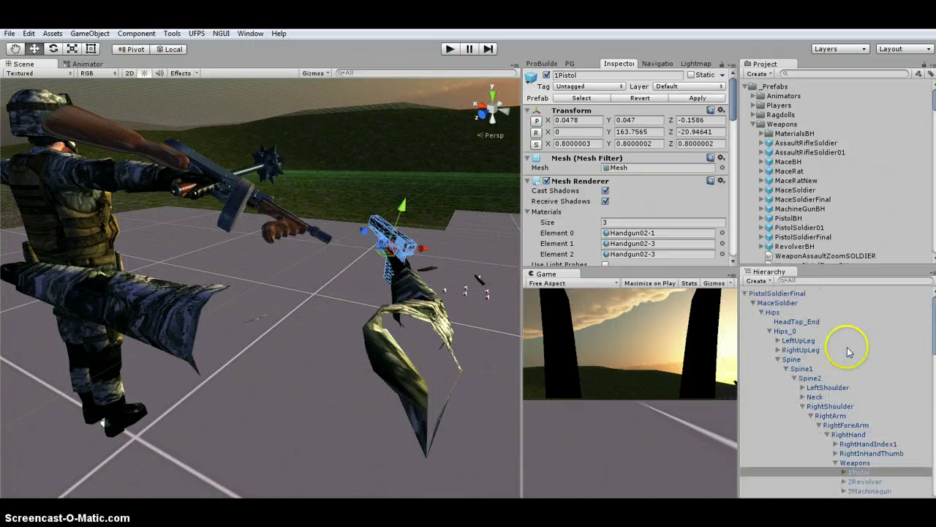
{"action": "left_click", "coordinate": [777, 293]}
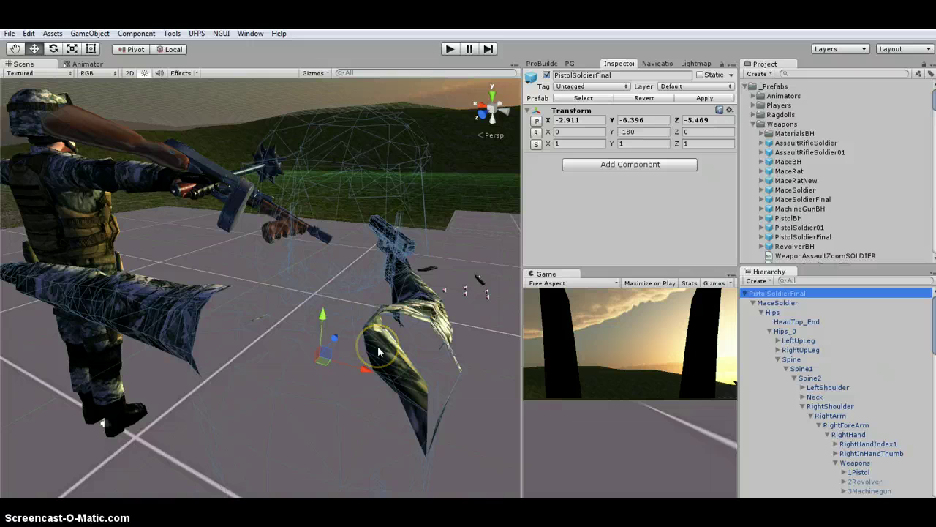
{"action": "right_click_drag", "start_coordinate": [431, 338], "coordinate": [439, 332]}
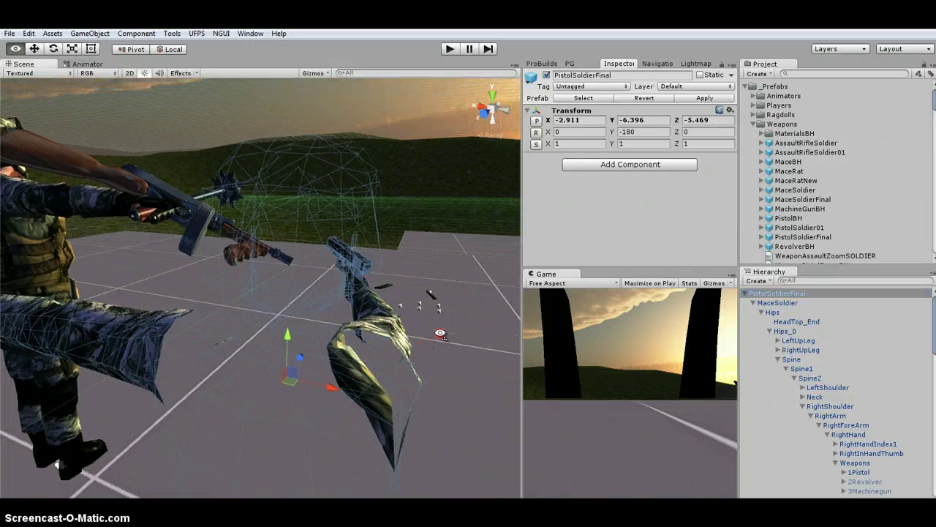
{"action": "scroll", "coordinate": [385, 302], "scroll_direction": "up", "scroll_amount": 4}
{"action": "scroll", "coordinate": [385, 302], "scroll_direction": "down", "scroll_amount": 3}
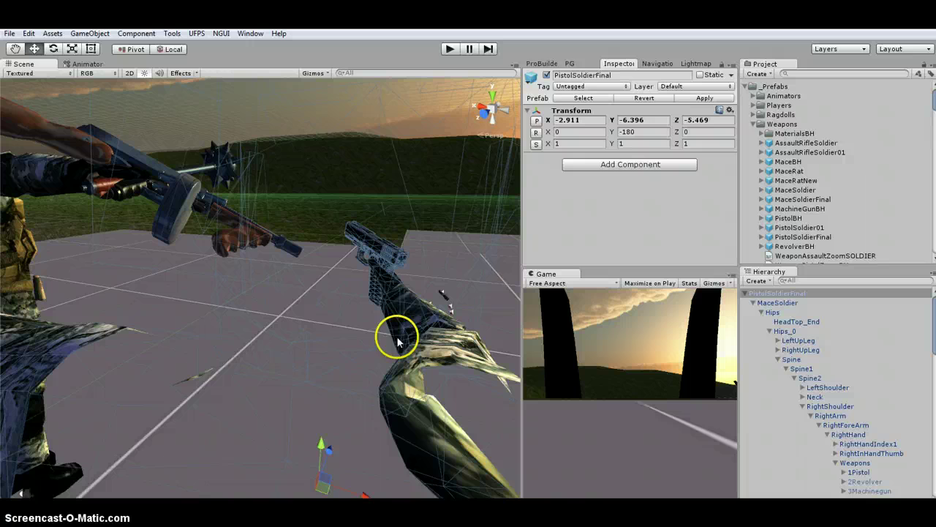
- Rotate PistolSoldierFinal's RightShoulder slightly and its RightArm to about X 8.92, Y 0.33, Z -5.13
{"action": "left_click", "coordinate": [832, 407]}
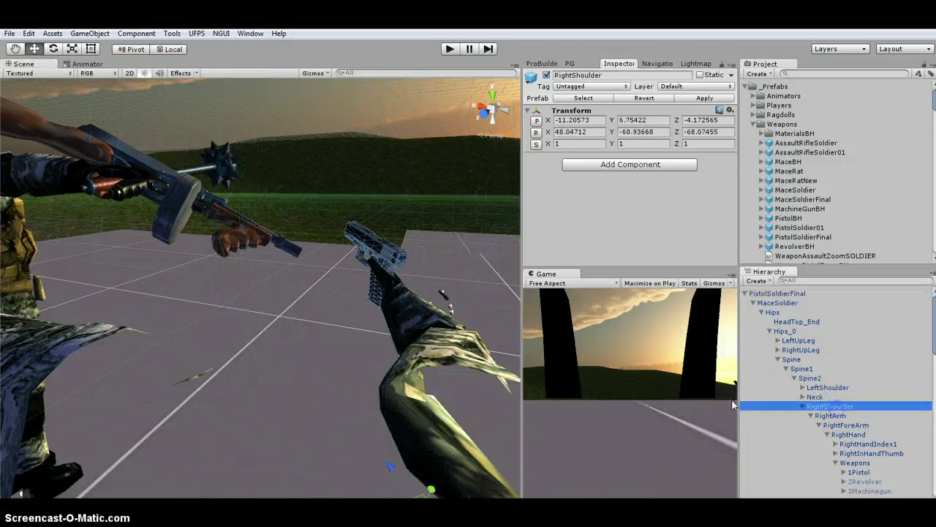
{"action": "scroll", "coordinate": [403, 336], "scroll_direction": "down", "scroll_amount": 3}
{"action": "key", "text": "e"}
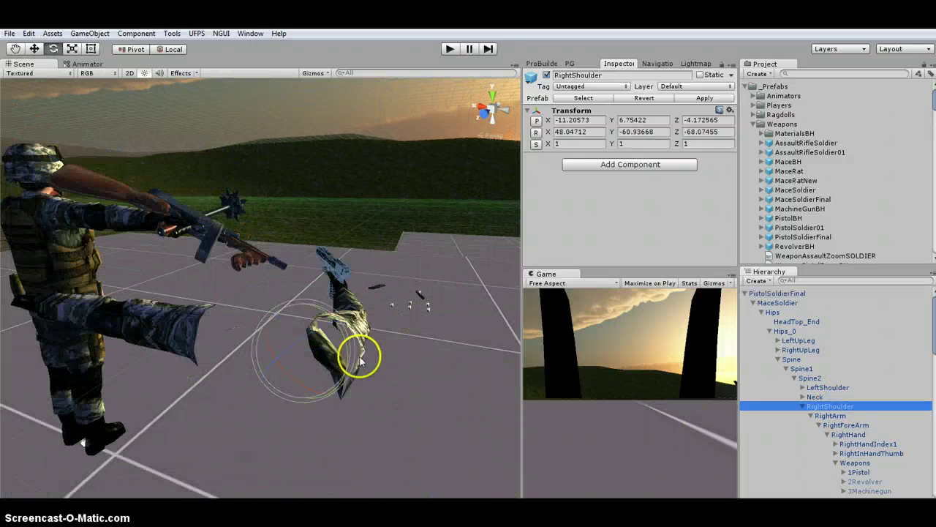
{"action": "left_click_drag", "start_coordinate": [288, 373], "coordinate": [286, 372]}
{"action": "left_click", "coordinate": [831, 415]}
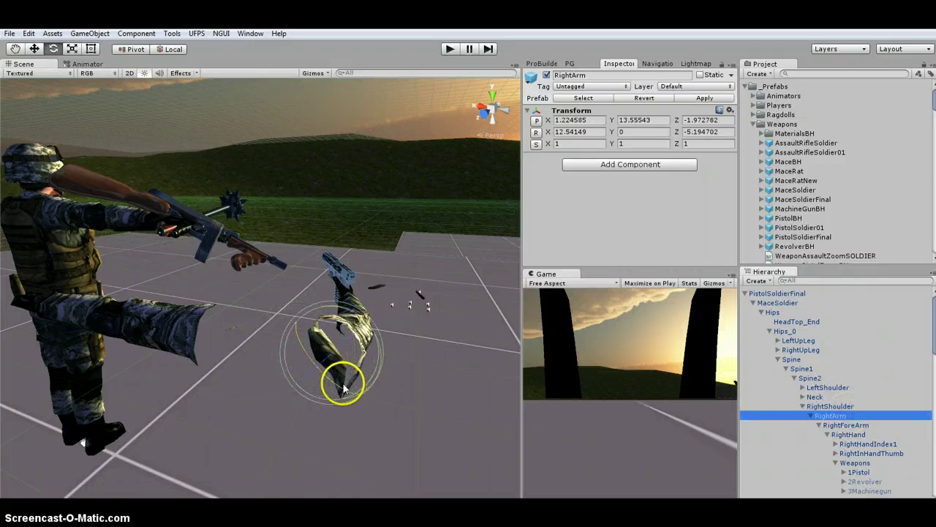
{"action": "left_click_drag", "start_coordinate": [342, 388], "coordinate": [337, 388]}
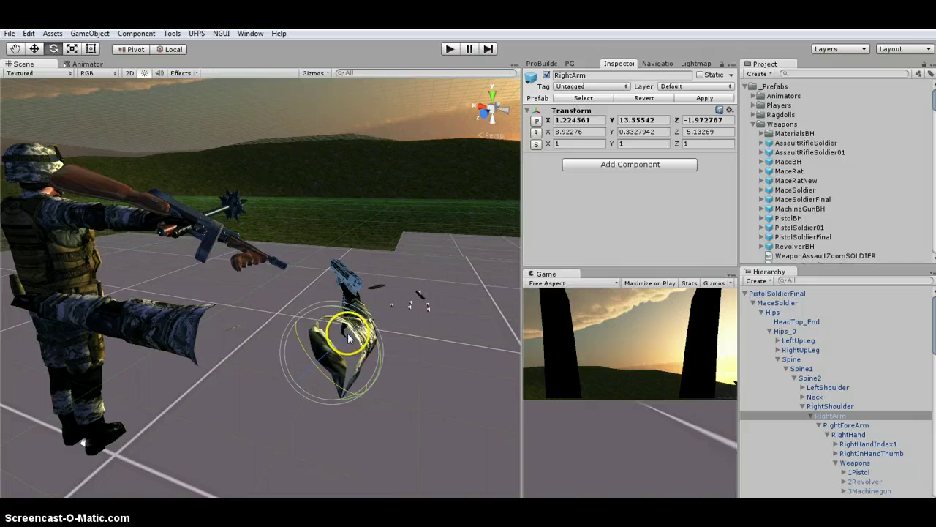
- Rotate RightArm to about Z -0.41 and RightForeArm to about X 13.28, Y -23.40, Z -7.88
{"action": "left_click_drag", "start_coordinate": [348, 337], "coordinate": [343, 337]}
{"action": "left_click", "coordinate": [849, 425]}
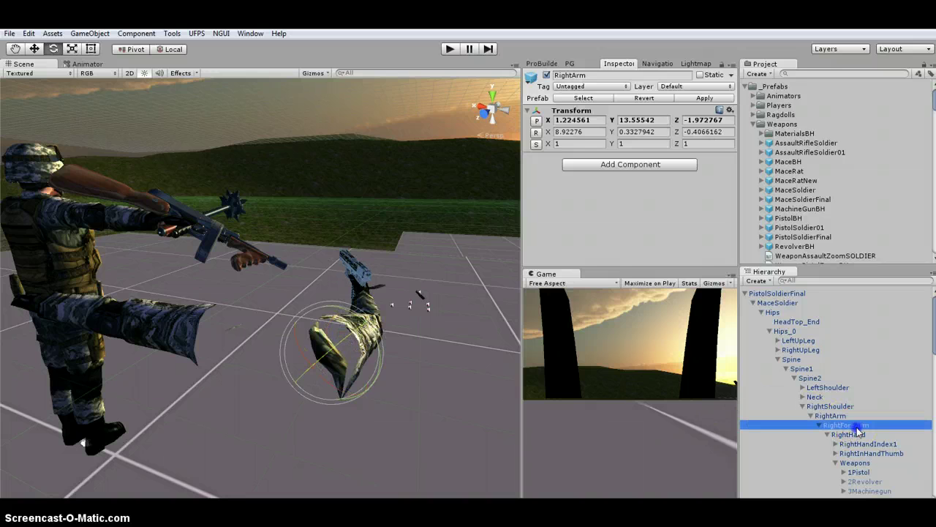
{"action": "left_click_drag", "start_coordinate": [388, 382], "coordinate": [377, 344]}
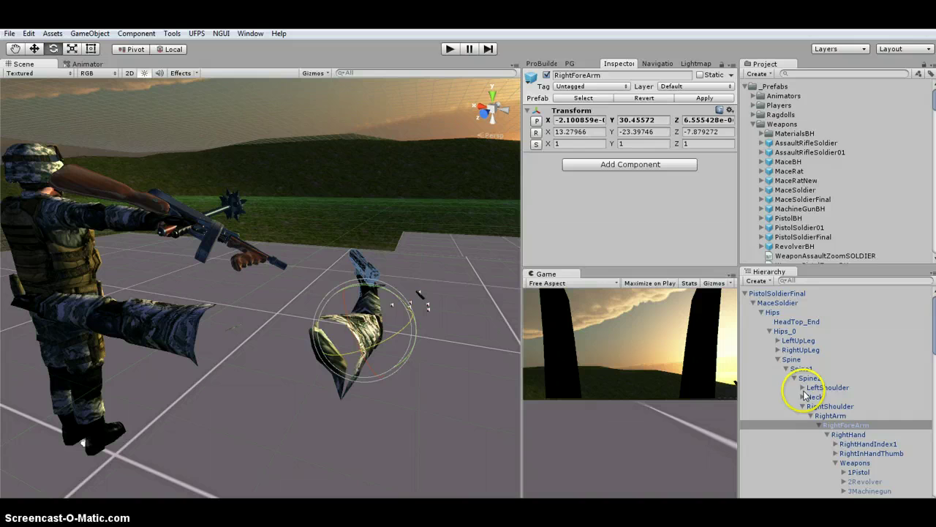
- Rotate LeftShoulder to about X -64.14 and move it to X 5.6, Y -6.8, Z -4.2
{"action": "left_click", "coordinate": [788, 388]}
{"action": "left_click_drag", "start_coordinate": [280, 373], "coordinate": [207, 361]}
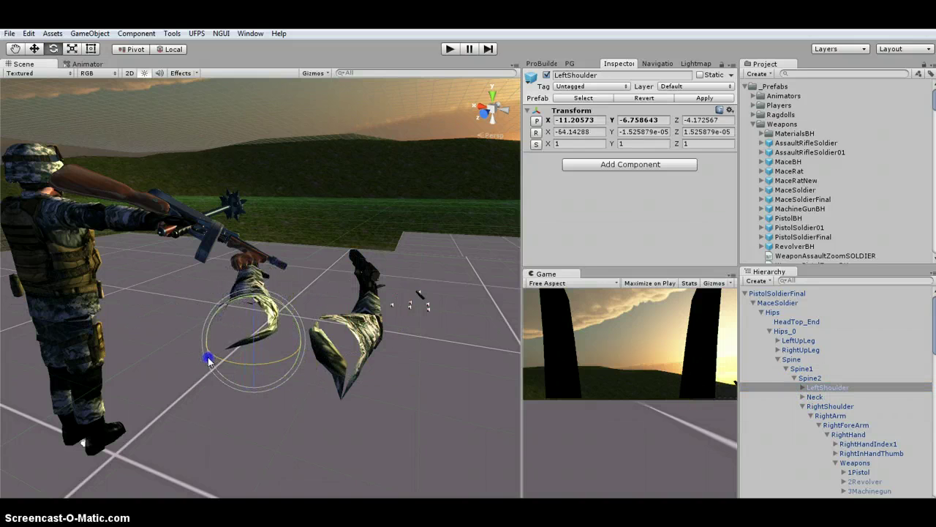
{"action": "key", "text": "w"}
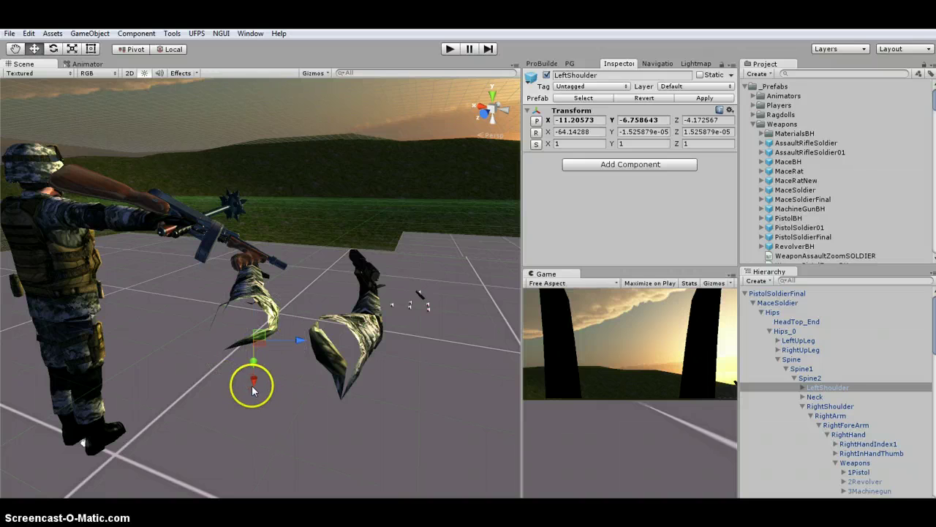
{"action": "left_click_drag", "start_coordinate": [253, 387], "coordinate": [254, 433]}
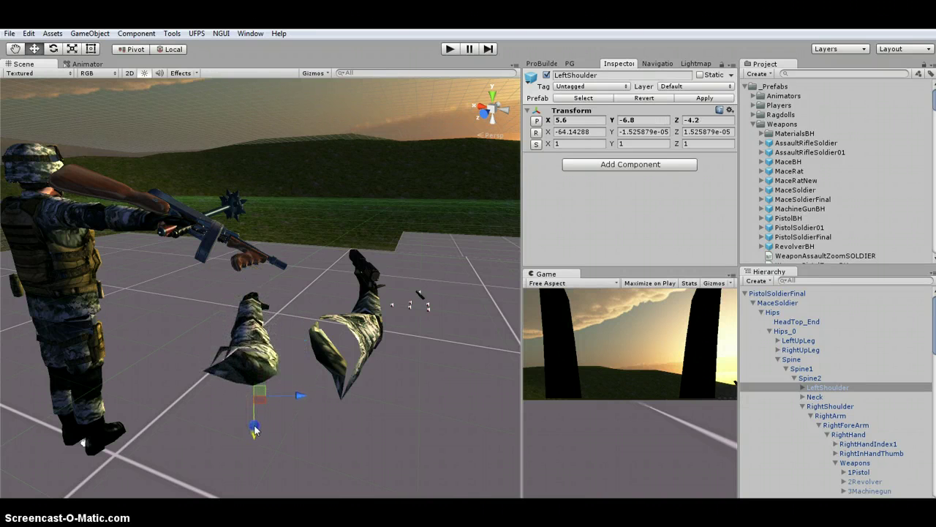
- Rotate LeftShoulder to about X 42.30, Y -105.94, Z 67.01 so the left arm extends forward beside the right one
{"action": "left_click_drag", "start_coordinate": [355, 291], "coordinate": [397, 381], "text": "alt"}
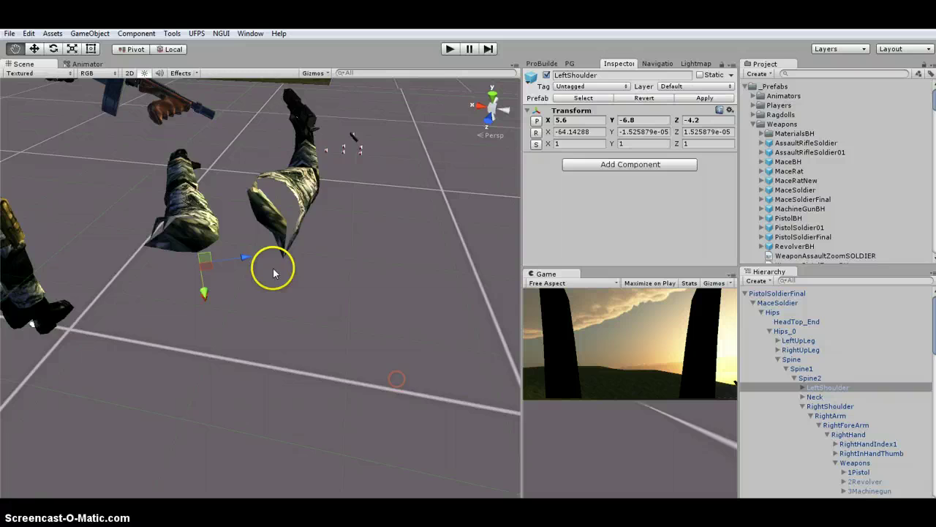
{"action": "middle_click_drag", "start_coordinate": [274, 271], "coordinate": [361, 332]}
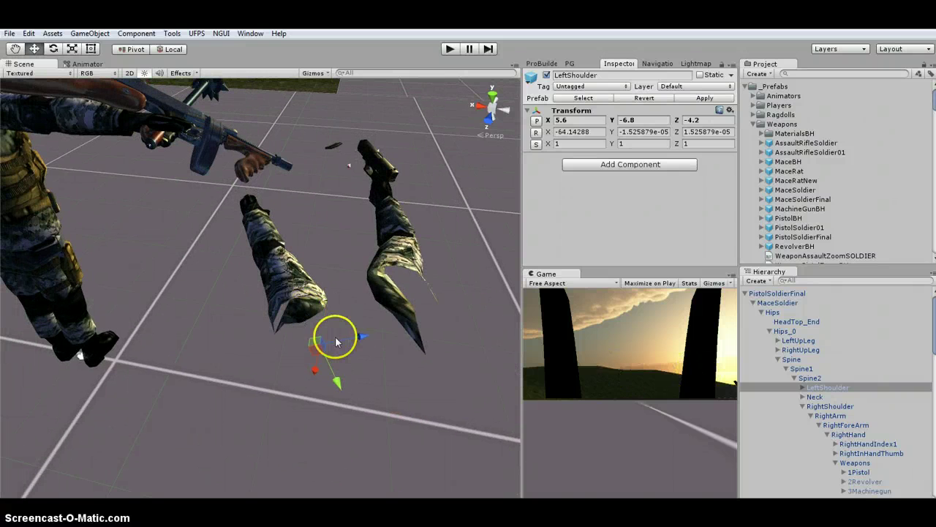
{"action": "key", "text": "e"}
{"action": "left_click_drag", "start_coordinate": [338, 367], "coordinate": [310, 384]}
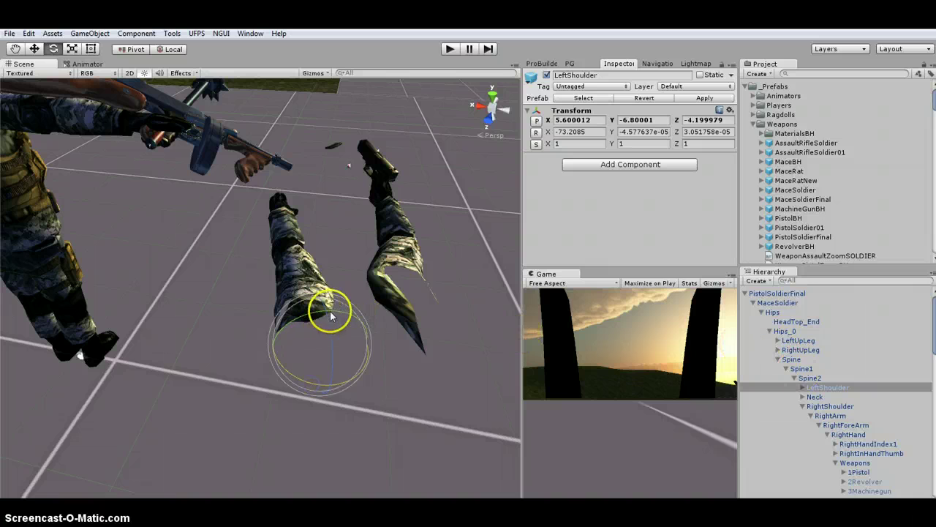
{"action": "left_click_drag", "start_coordinate": [329, 310], "coordinate": [167, 313]}
- Rotate LeftArm to about X 14.62, Y 3.90, Z 15.10 and LeftForeArm to about X -3.03, Y -0.85, Z 15.68
{"action": "left_click", "coordinate": [827, 387]}
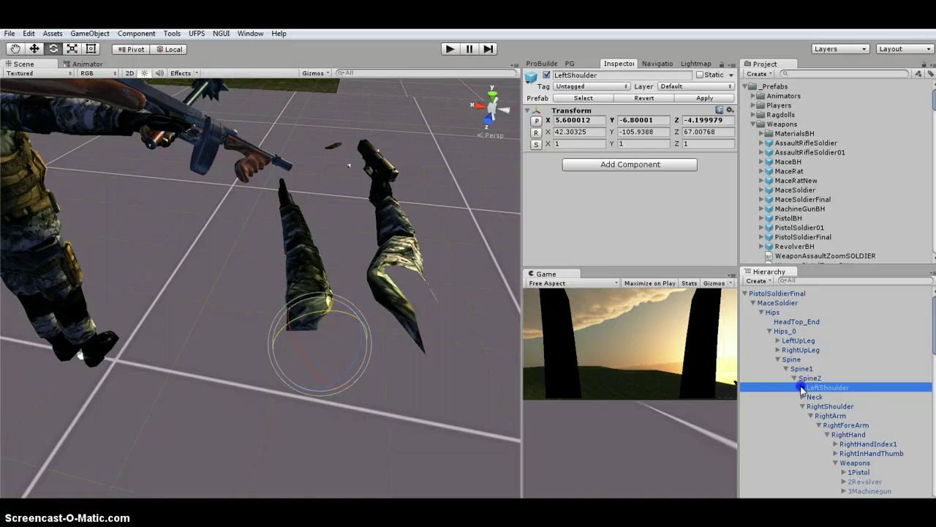
{"action": "left_click", "coordinate": [803, 387]}
{"action": "left_click", "coordinate": [829, 397]}
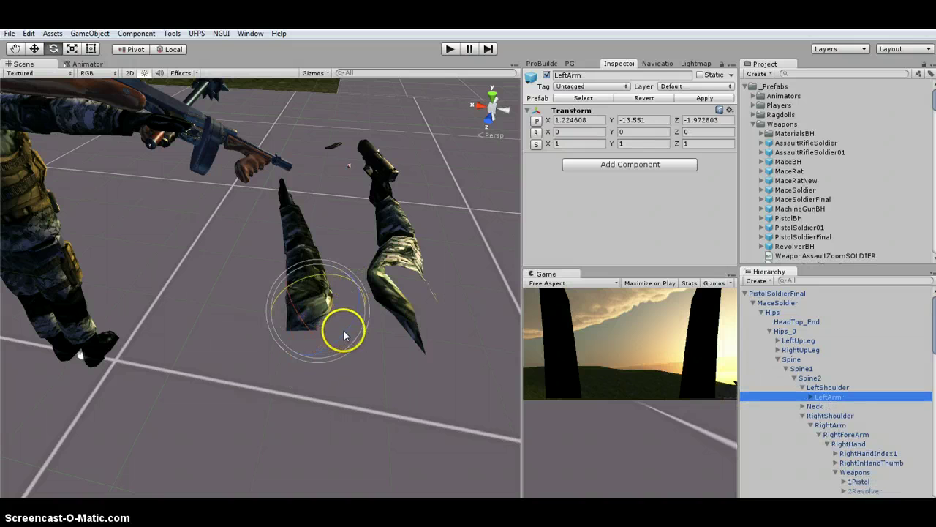
{"action": "left_click_drag", "start_coordinate": [346, 335], "coordinate": [278, 318]}
{"action": "left_click", "coordinate": [811, 397]}
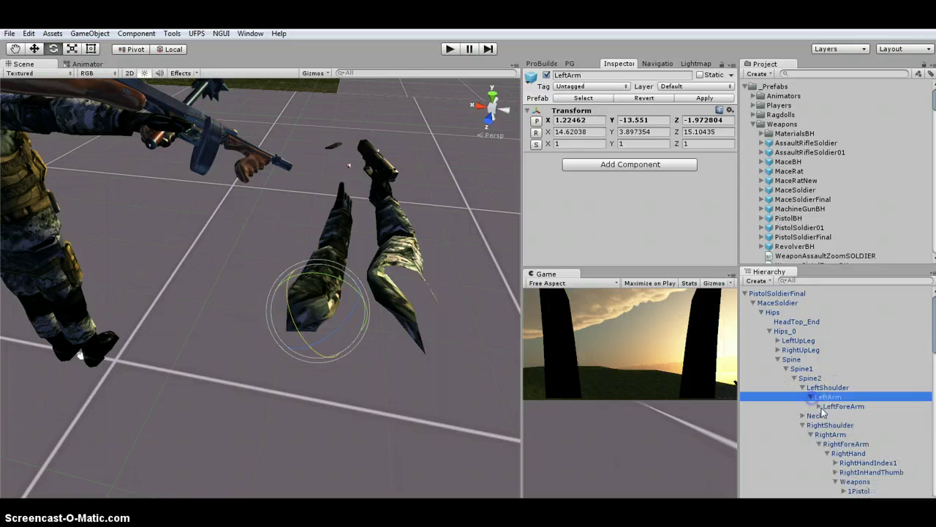
{"action": "left_click", "coordinate": [834, 407]}
{"action": "left_click_drag", "start_coordinate": [355, 268], "coordinate": [304, 273]}
- Rotate LeftHand to about X 19.66, Y 4.05, Z 2.87 so it supports the pistol grip
{"action": "scroll", "coordinate": [377, 177], "scroll_direction": "up", "scroll_amount": 3}
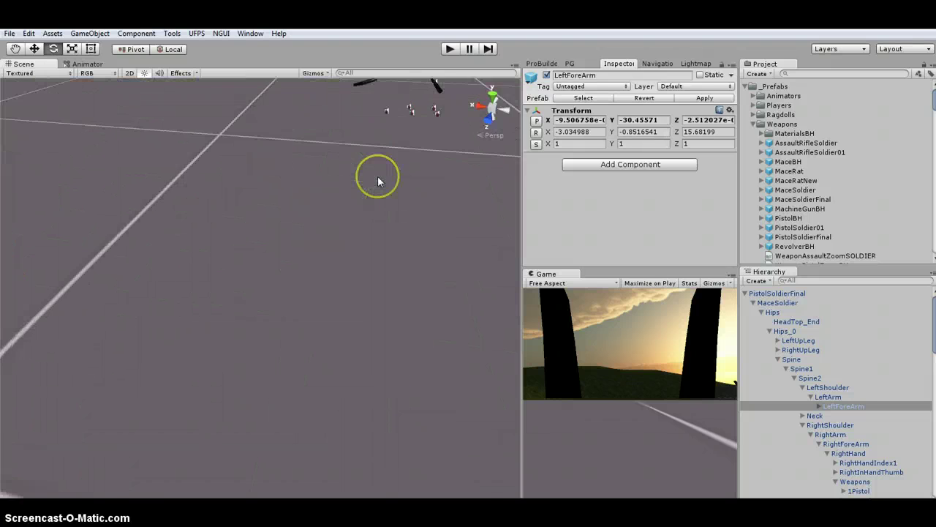
{"action": "scroll", "coordinate": [378, 177], "scroll_direction": "down", "scroll_amount": 1}
{"action": "left_click_drag", "start_coordinate": [436, 217], "coordinate": [438, 172], "text": "alt"}
{"action": "middle_click_drag", "start_coordinate": [438, 173], "coordinate": [325, 223]}
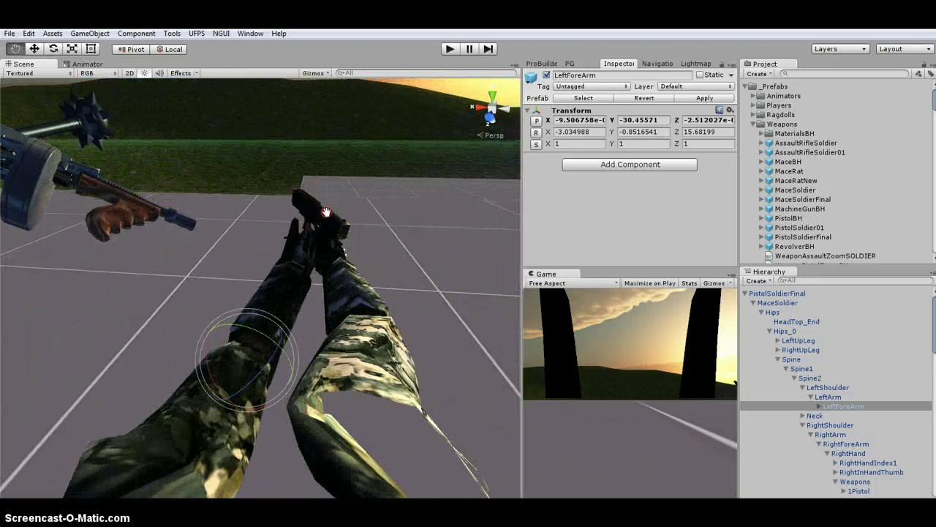
{"action": "scroll", "coordinate": [325, 224], "scroll_direction": "up", "scroll_amount": 3}
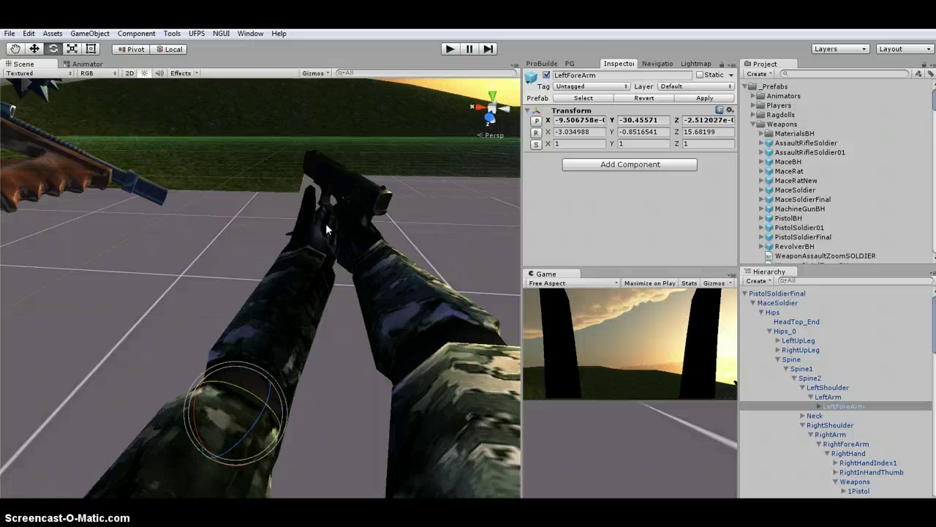
{"action": "left_click", "coordinate": [819, 406]}
{"action": "left_click", "coordinate": [842, 416]}
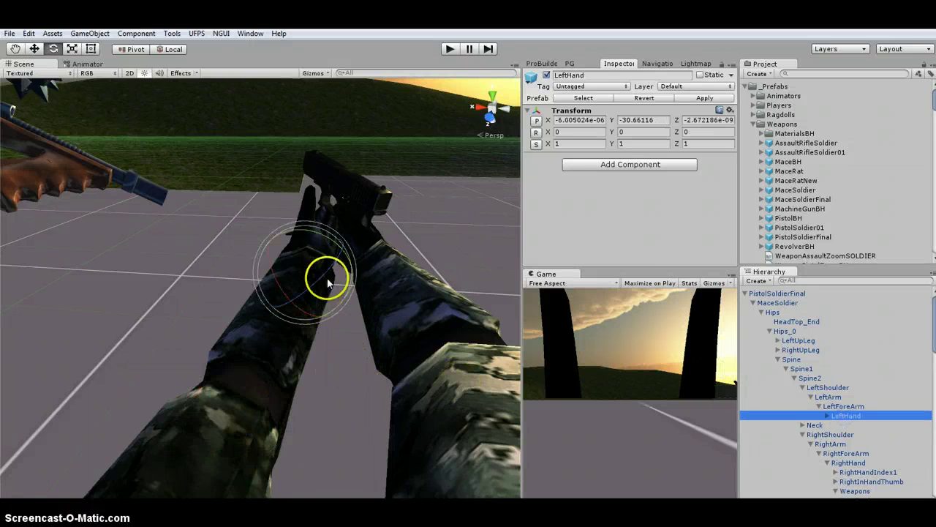
{"action": "left_click_drag", "start_coordinate": [314, 278], "coordinate": [260, 277]}
{"action": "mouse_move", "coordinate": [324, 262]}
{"action": "left_mouse_down"}
{"action": "mouse_move", "coordinate": [345, 259]}
{"action": "mouse_move", "coordinate": [335, 258]}
{"action": "left_mouse_up"}
{"action": "left_click_drag", "start_coordinate": [274, 280], "coordinate": [275, 276]}
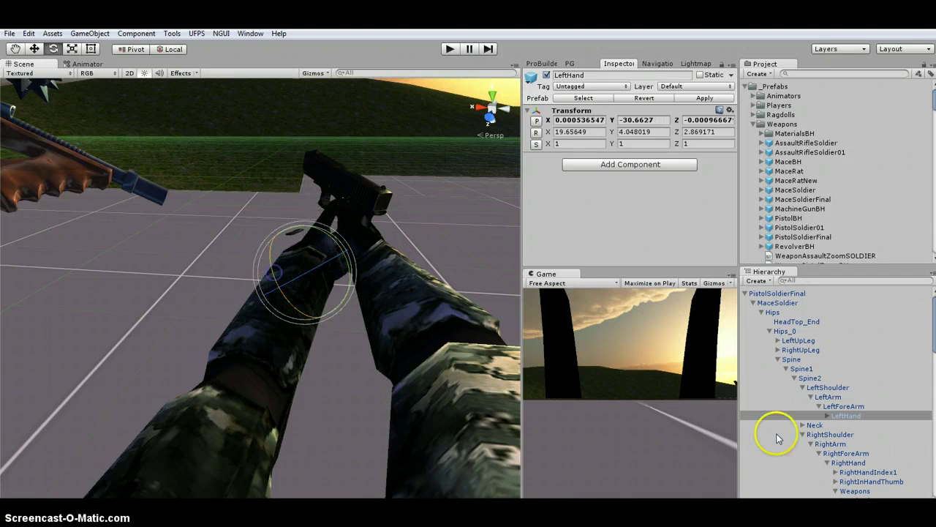
- Adjust the rotation of LeftHandIndex1 and rotate LeftInHandThumb to about X -10.75, Y 21.62, Z 14.39
{"action": "left_click", "coordinate": [828, 416]}
{"action": "left_click", "coordinate": [865, 425]}
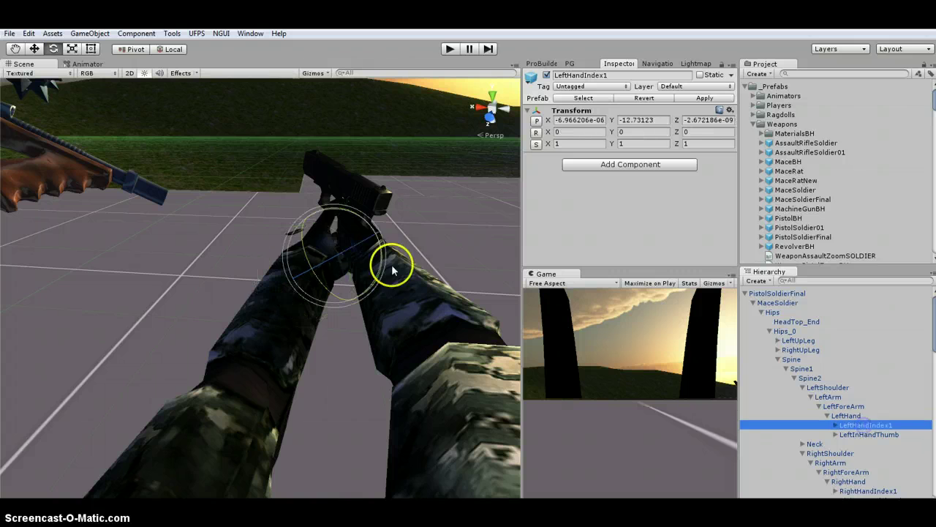
{"action": "mouse_move", "coordinate": [352, 252]}
{"action": "left_mouse_down"}
{"action": "mouse_move", "coordinate": [324, 256]}
{"action": "mouse_move", "coordinate": [328, 247]}
{"action": "mouse_move", "coordinate": [357, 260]}
{"action": "mouse_move", "coordinate": [314, 239]}
{"action": "mouse_move", "coordinate": [279, 244]}
{"action": "mouse_move", "coordinate": [323, 218]}
{"action": "mouse_move", "coordinate": [357, 233]}
{"action": "mouse_move", "coordinate": [344, 249]}
{"action": "left_mouse_up"}
{"action": "left_click", "coordinate": [859, 435]}
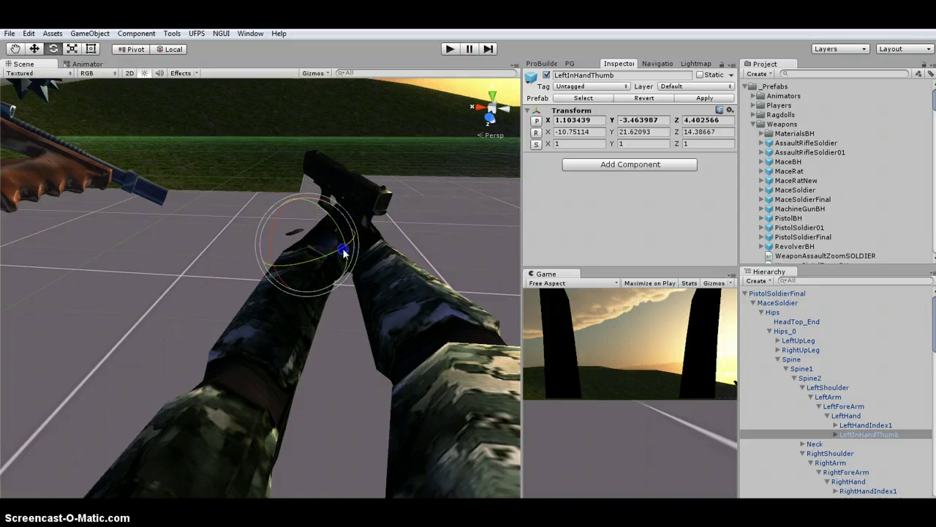
- Rotate the right hand's 1Pistol to about X 8.51, Y -173.23, Z -19.21 and move it to X 0.032, Y 0.042, Z -0.156
{"action": "scroll", "coordinate": [388, 250], "scroll_direction": "up", "scroll_amount": 3}
{"action": "scroll", "coordinate": [388, 250], "scroll_direction": "down", "scroll_amount": 3}
{"action": "right_click_drag", "start_coordinate": [403, 279], "coordinate": [406, 261]}
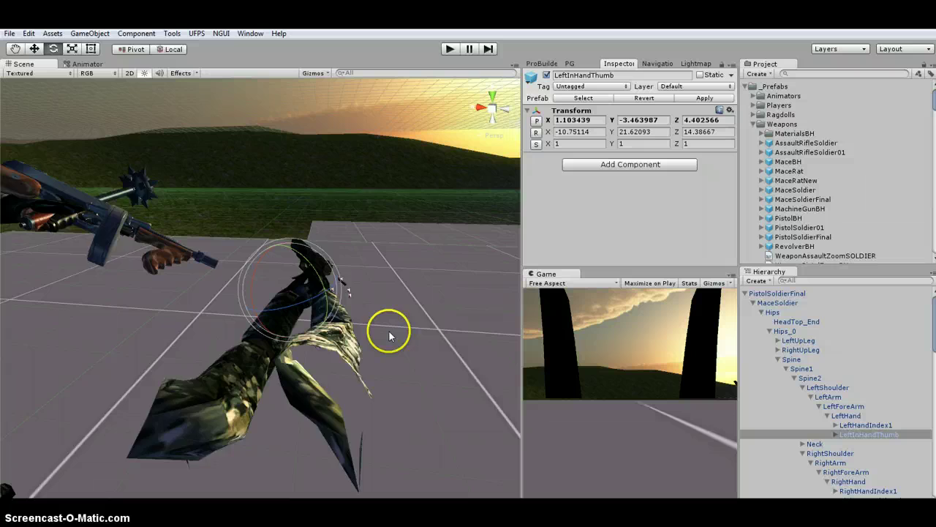
{"action": "scroll", "coordinate": [389, 330], "scroll_direction": "down", "scroll_amount": 2}
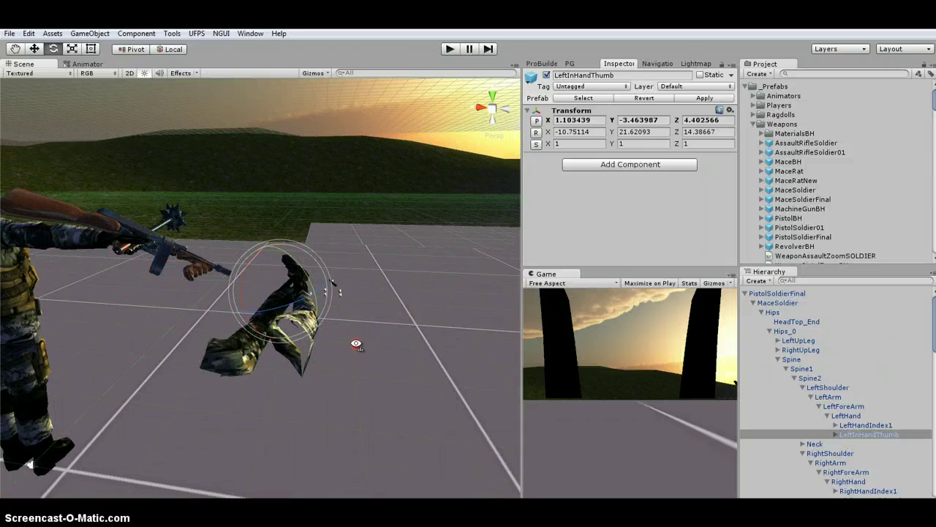
{"action": "right_click_drag", "start_coordinate": [357, 345], "coordinate": [368, 317]}
{"action": "scroll", "coordinate": [859, 431], "scroll_direction": "down", "scroll_amount": 3}
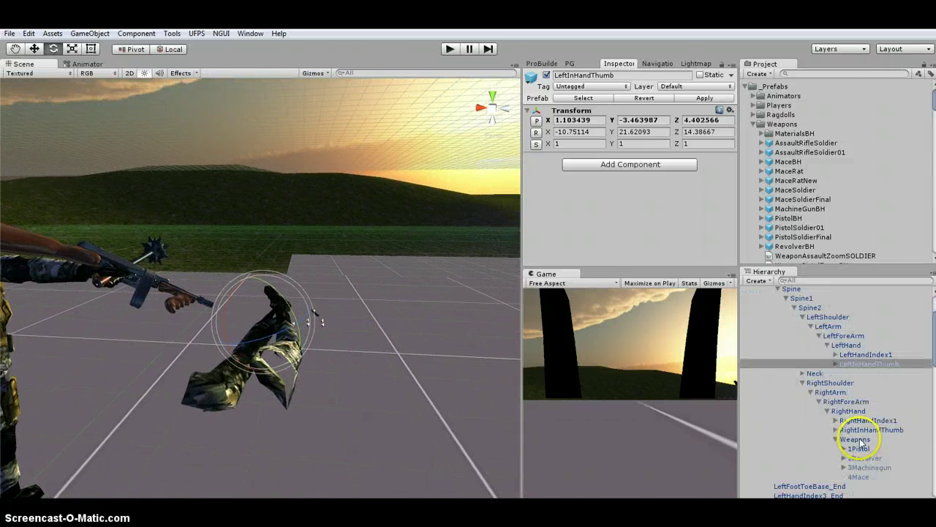
{"action": "left_click", "coordinate": [859, 449]}
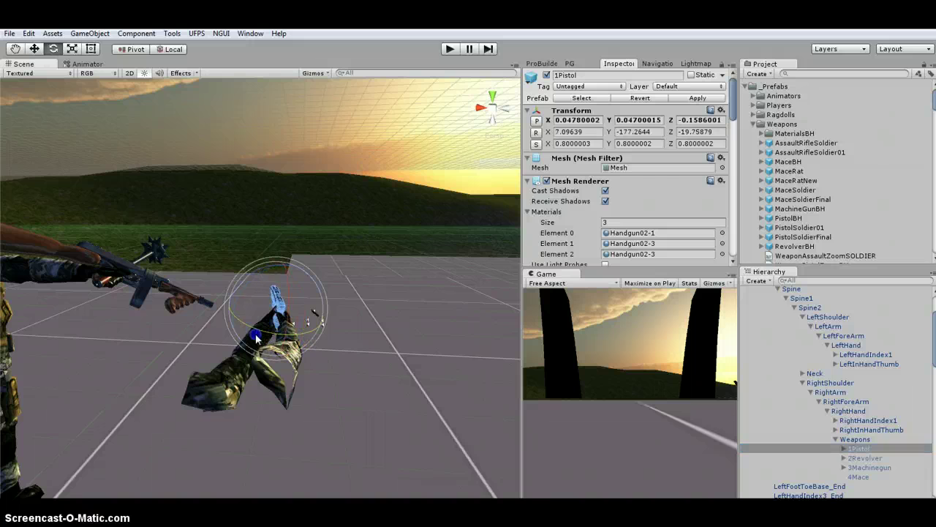
{"action": "left_click_drag", "start_coordinate": [256, 337], "coordinate": [239, 338]}
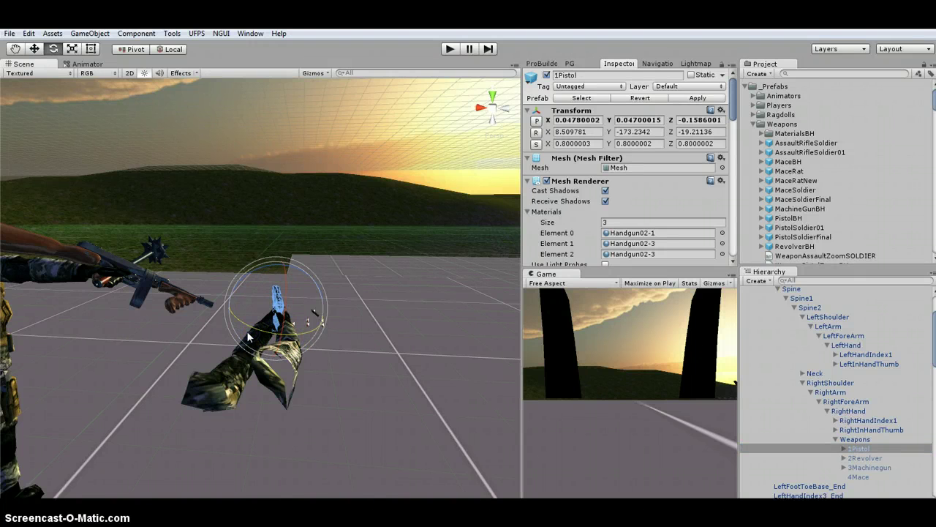
{"action": "key", "text": "w"}
{"action": "left_click_drag", "start_coordinate": [319, 315], "coordinate": [326, 315]}
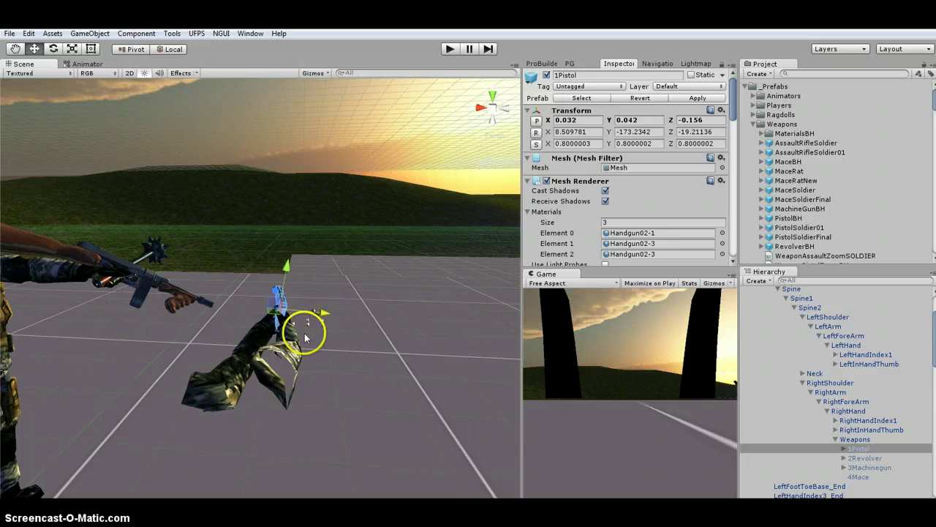
- Check the pistol against both hands and move LeftForeArm to X 1.6, Y -36.2, Z 0.3
{"action": "scroll", "coordinate": [306, 337], "scroll_direction": "up", "scroll_amount": 5}
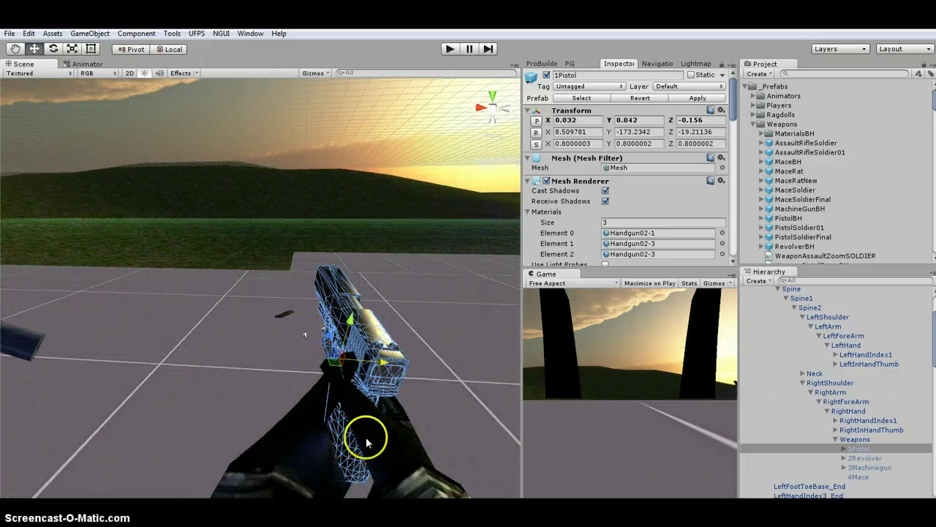
{"action": "left_click_drag", "start_coordinate": [366, 437], "coordinate": [460, 420], "text": "alt"}
{"action": "middle_click_drag", "start_coordinate": [445, 417], "coordinate": [461, 155]}
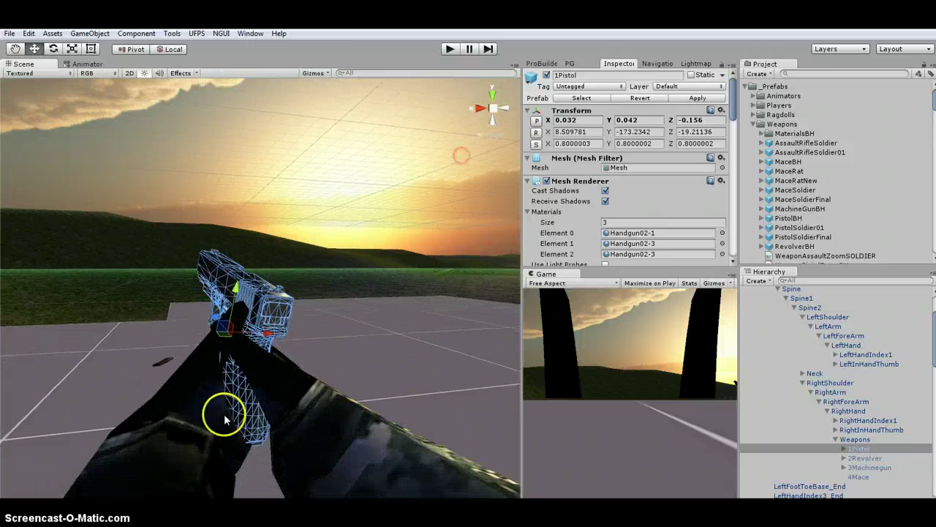
{"action": "scroll", "coordinate": [224, 413], "scroll_direction": "down", "scroll_amount": 4}
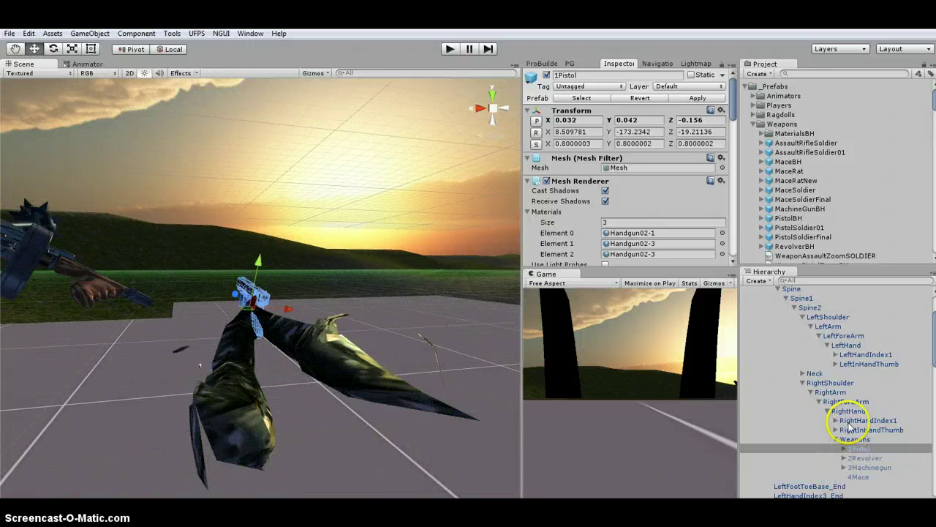
{"action": "left_click", "coordinate": [847, 345]}
{"action": "left_click", "coordinate": [849, 336]}
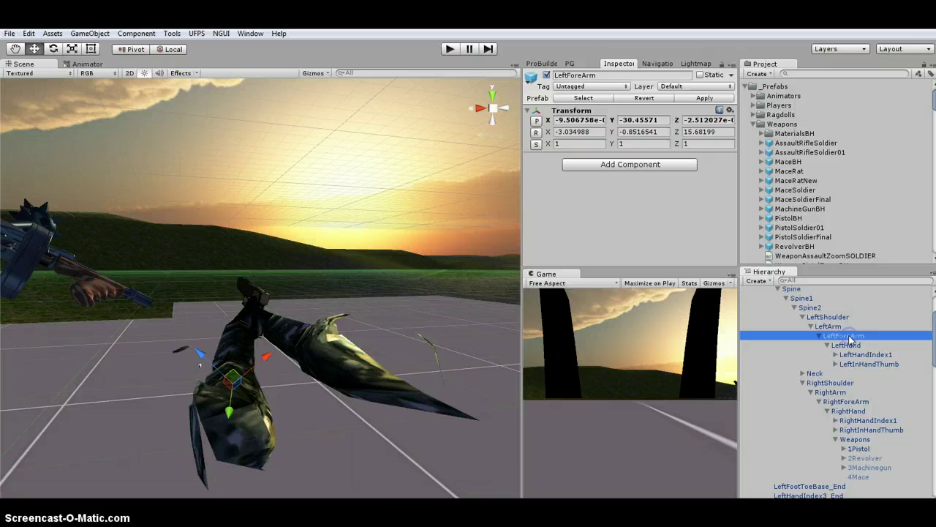
{"action": "right_click_drag", "start_coordinate": [351, 378], "coordinate": [468, 412]}
{"action": "middle_click_drag", "start_coordinate": [177, 326], "coordinate": [290, 398]}
{"action": "mouse_move", "coordinate": [216, 475]}
{"action": "left_mouse_down"}
{"action": "mouse_move", "coordinate": [203, 462]}
{"action": "mouse_move", "coordinate": [207, 470]}
{"action": "left_mouse_up"}
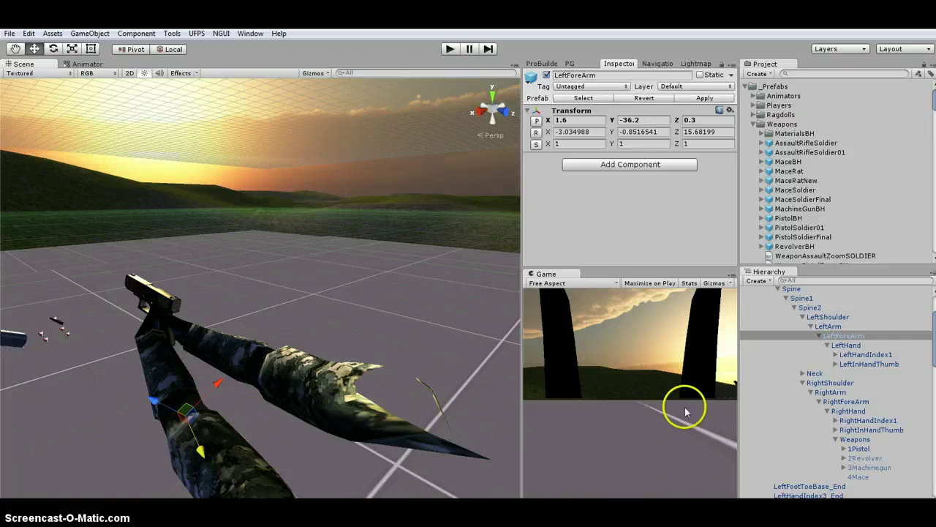
- Apply the posed PistolSoldierFinal object's changes to its prefab
{"action": "scroll", "coordinate": [851, 330], "scroll_direction": "up", "scroll_amount": 3}
{"action": "left_click", "coordinate": [776, 293]}
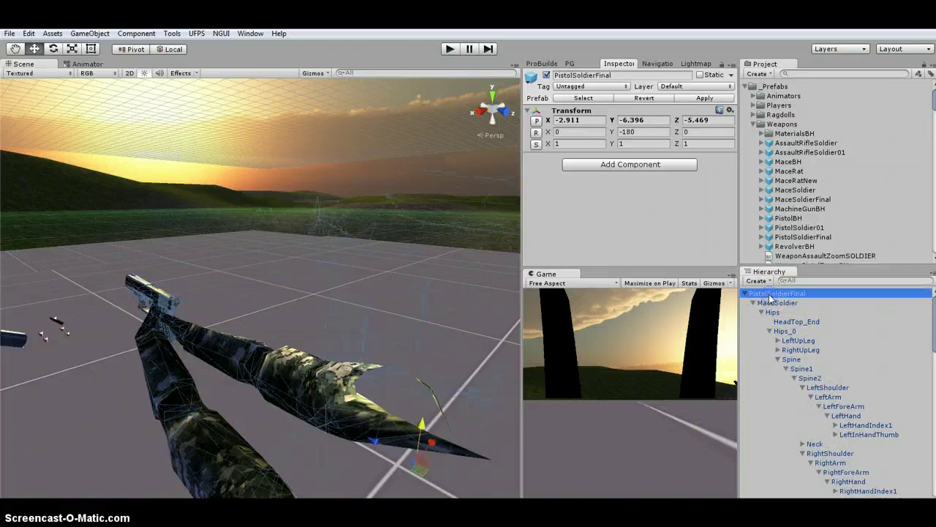
{"action": "left_click", "coordinate": [704, 98]}
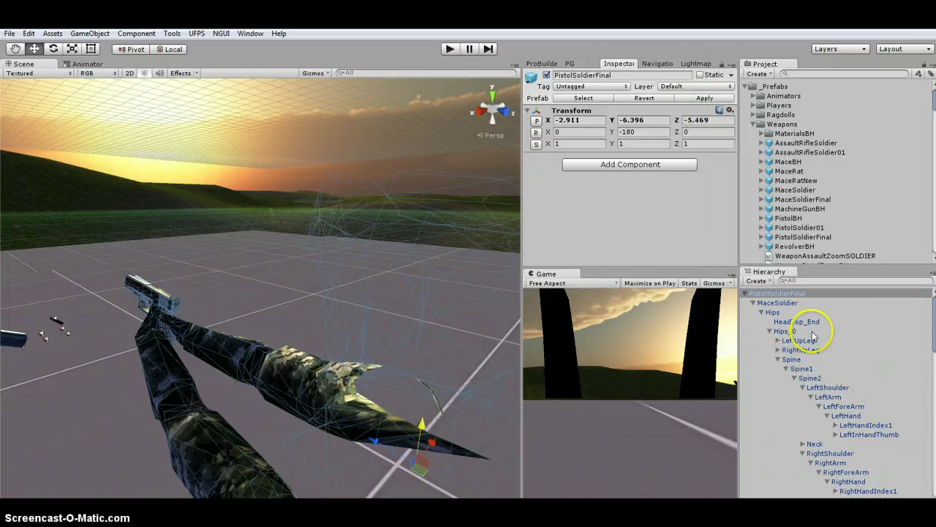
- Examine the PistolSoldierFinal hierarchy and each weapon object under the right hand's Weapons node
{"action": "scroll", "coordinate": [822, 398], "scroll_direction": "down", "scroll_amount": 2}
{"action": "scroll", "coordinate": [822, 402], "scroll_direction": "up", "scroll_amount": 2}
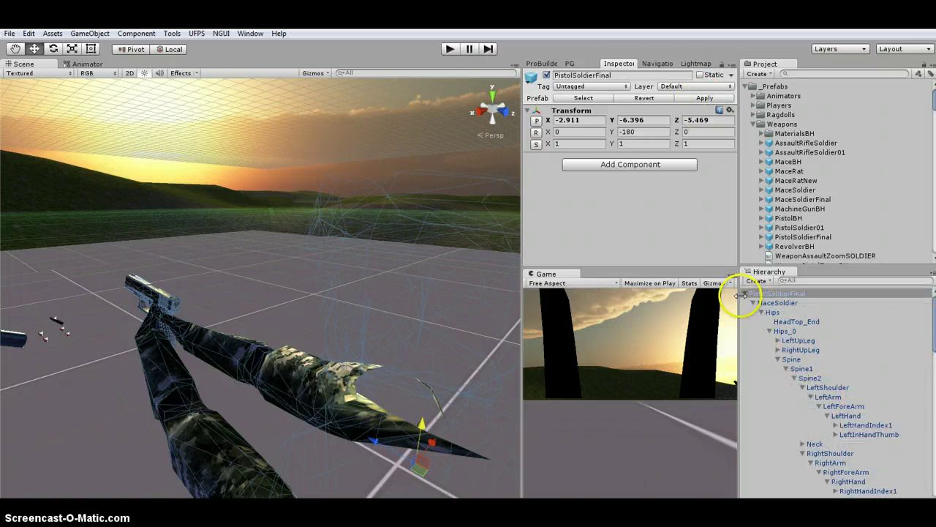
{"action": "left_click", "coordinate": [745, 293]}
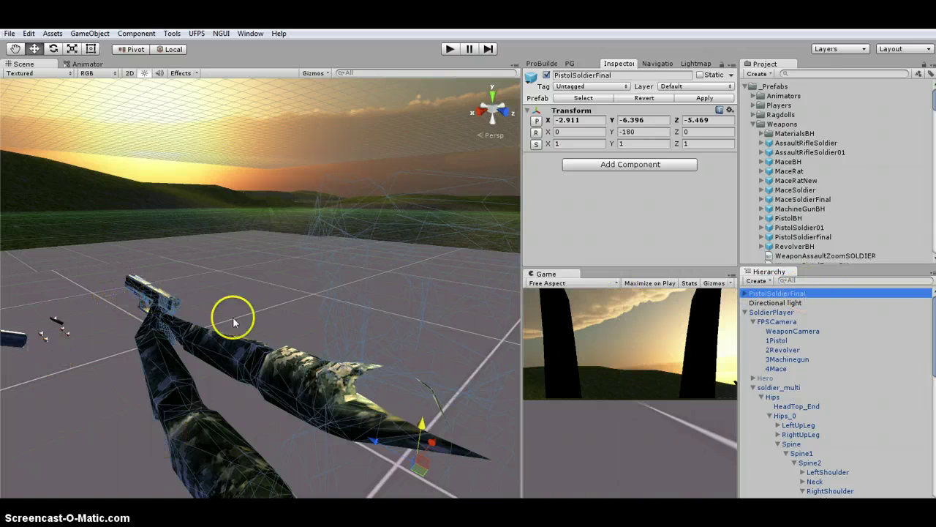
{"action": "left_click", "coordinate": [744, 293]}
{"action": "scroll", "coordinate": [827, 344], "scroll_direction": "down", "scroll_amount": 5}
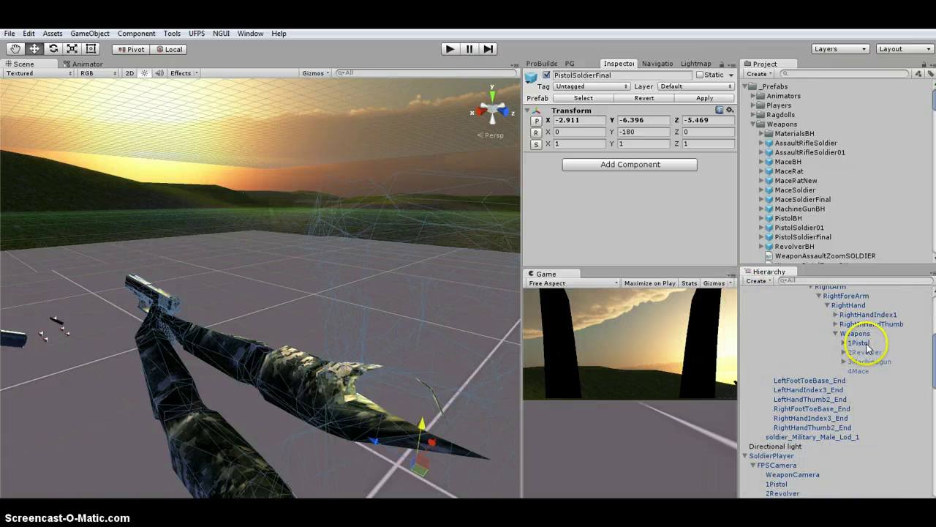
{"action": "left_click", "coordinate": [856, 334]}
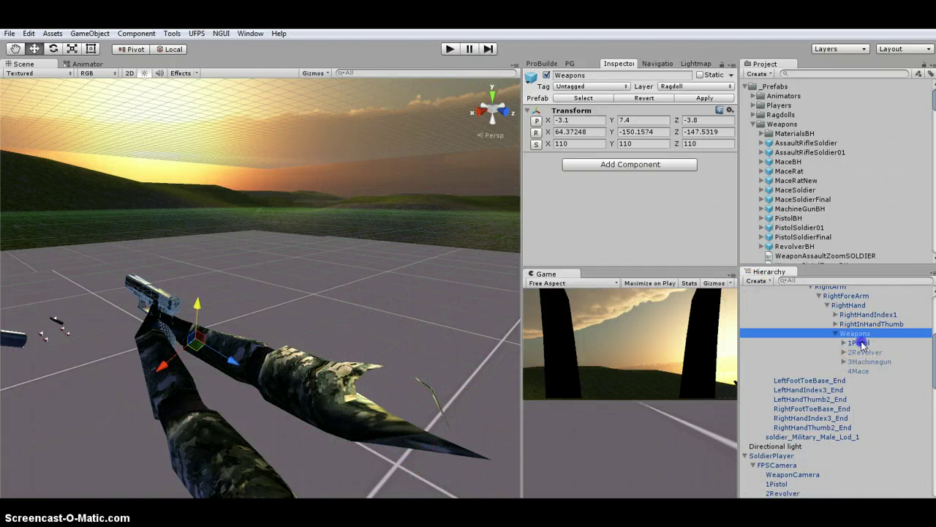
{"action": "key", "text": "Down"}
{"action": "key", "text": "Down"}
{"action": "key", "text": "Down"}
{"action": "key", "text": "Down"}
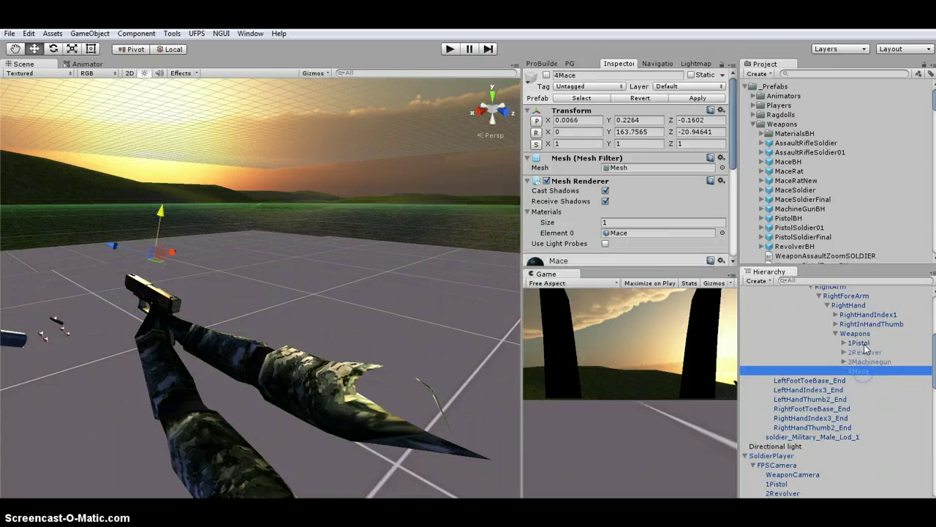
{"action": "scroll", "coordinate": [780, 335], "scroll_direction": "up", "scroll_amount": 5}
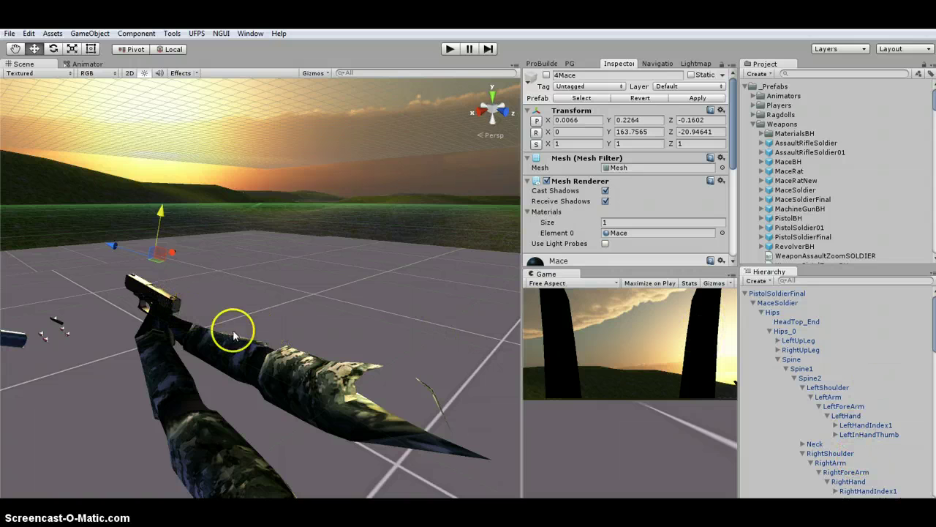
- Apply PistolSoldierFinal's changes to its prefab once more and delete the PistolSoldierFinal object from the scene
{"action": "left_click", "coordinate": [777, 293]}
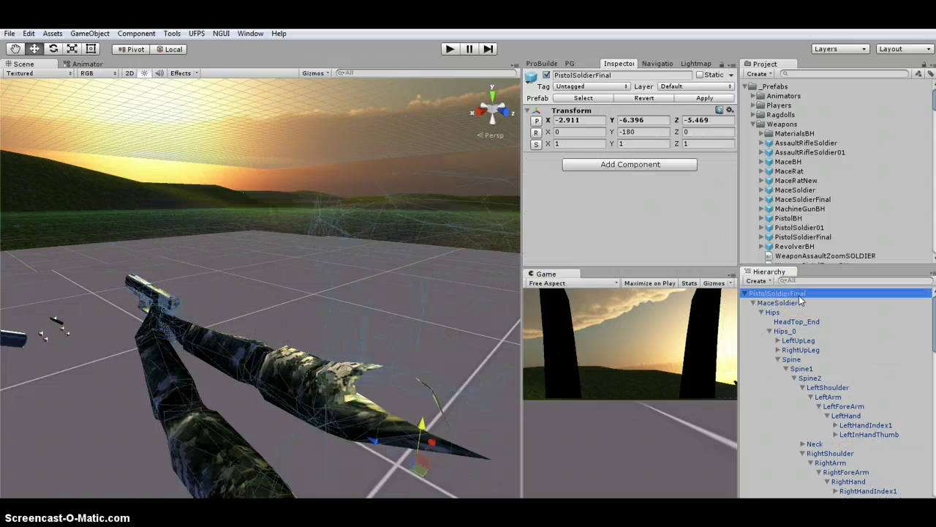
{"action": "left_click", "coordinate": [696, 76]}
{"action": "left_click", "coordinate": [719, 99]}
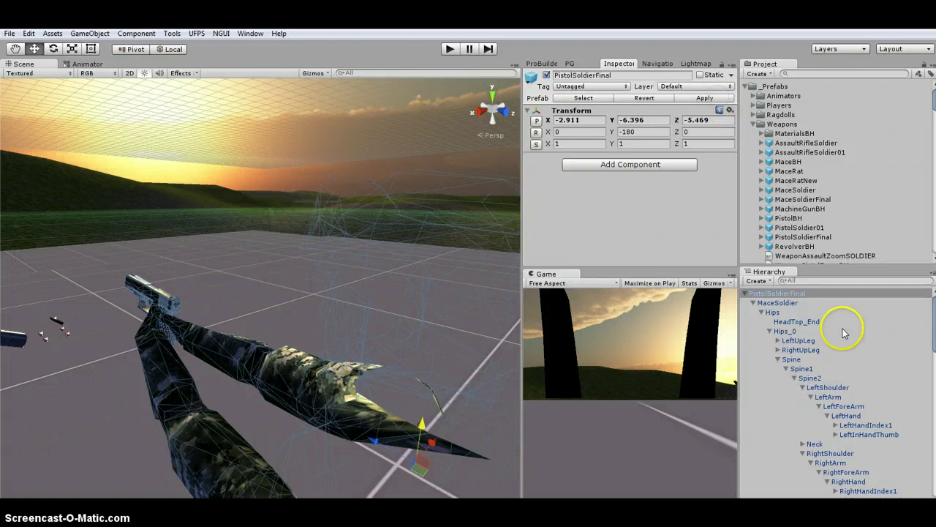
{"action": "scroll", "coordinate": [829, 386], "scroll_direction": "down", "scroll_amount": 5}
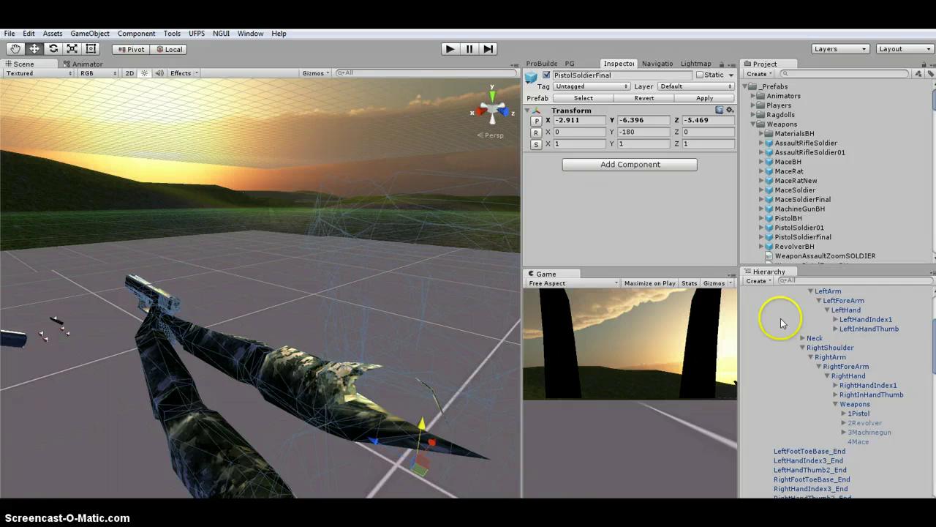
{"action": "scroll", "coordinate": [806, 322], "scroll_direction": "up", "scroll_amount": 5}
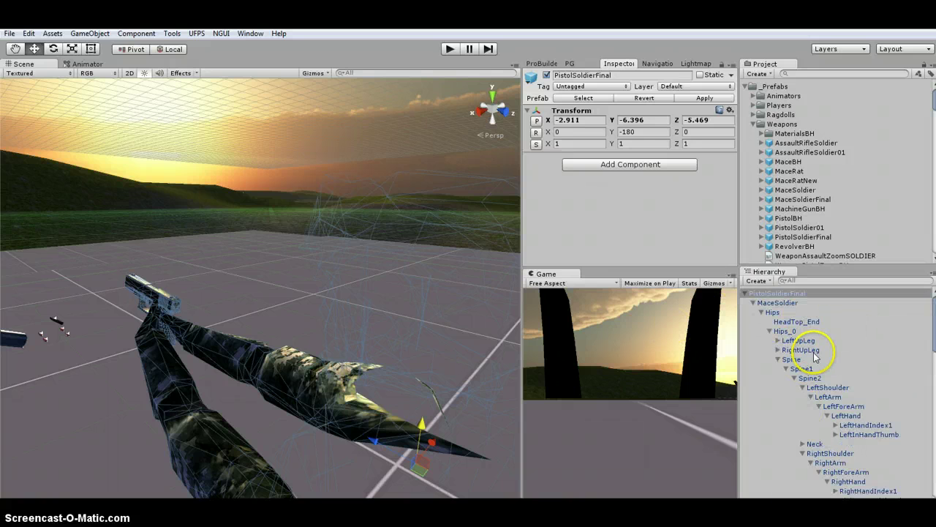
{"action": "left_click", "coordinate": [774, 294]}
{"action": "key", "text": "Delete"}
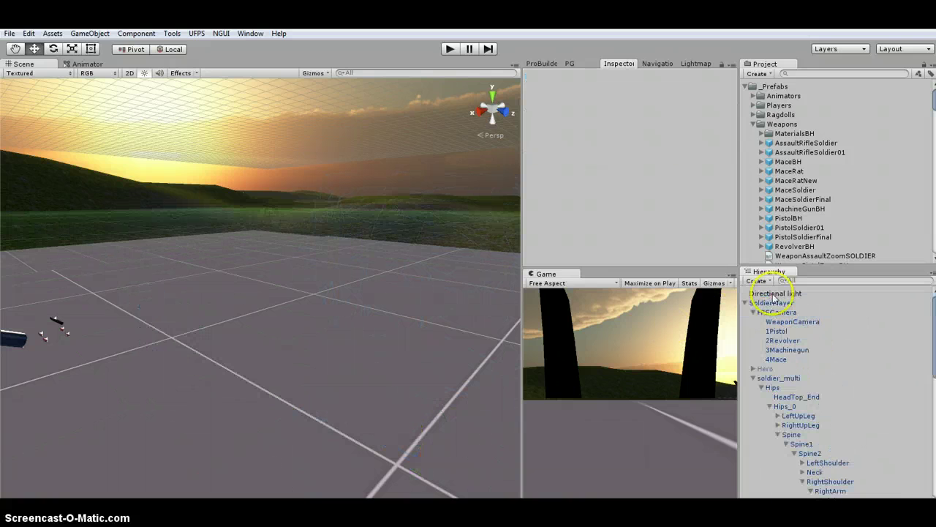
- Assign the PistolSoldierFinal prefab as the 1st Person Weapon in the rendering settings of FPSCamera's 1Pistol
{"action": "left_click", "coordinate": [780, 333]}
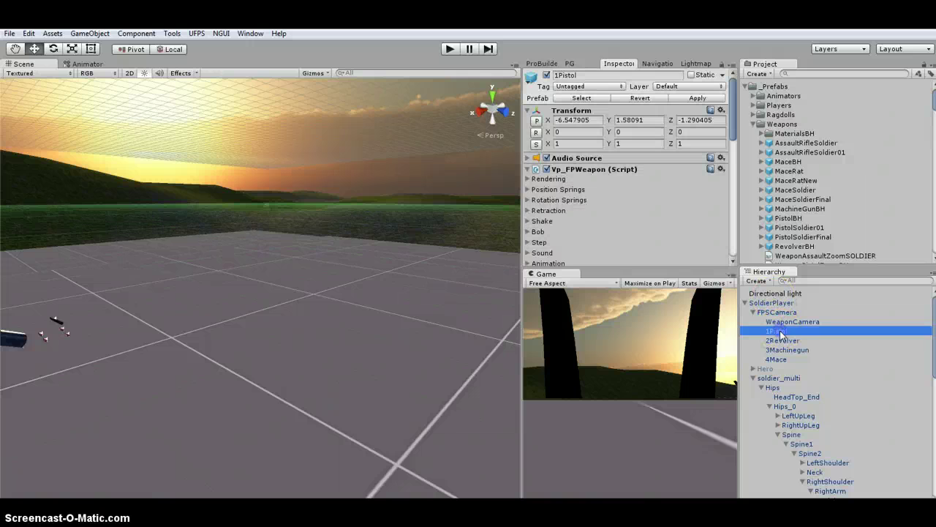
{"action": "left_click", "coordinate": [528, 179]}
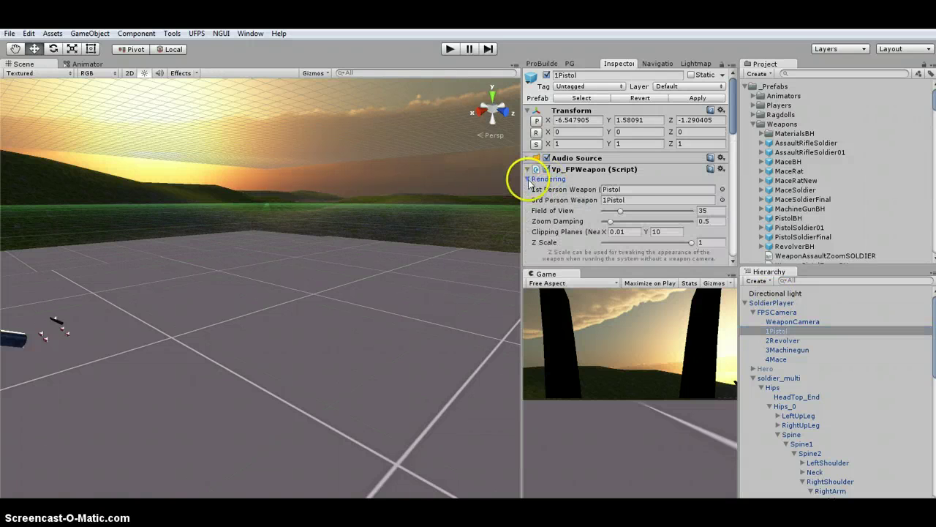
{"action": "left_click", "coordinate": [820, 239]}
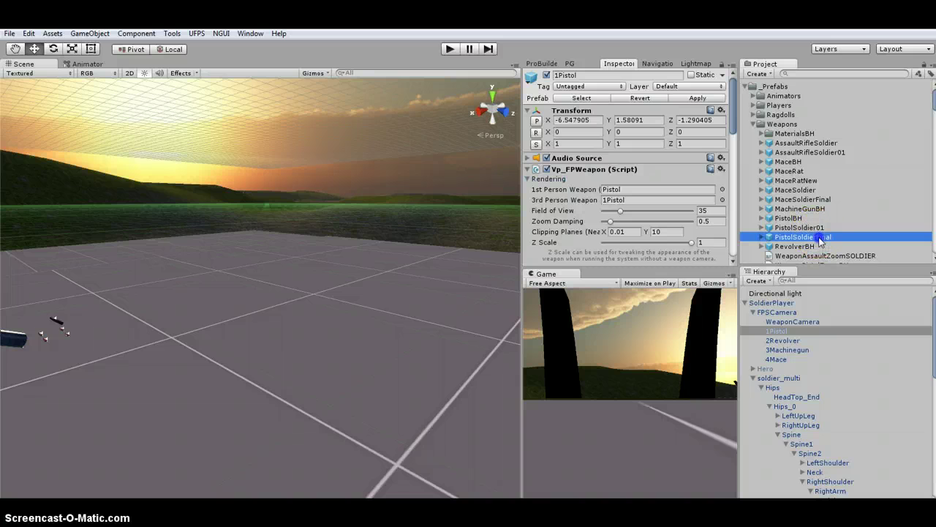
{"action": "left_click_drag", "start_coordinate": [821, 239], "coordinate": [651, 204]}
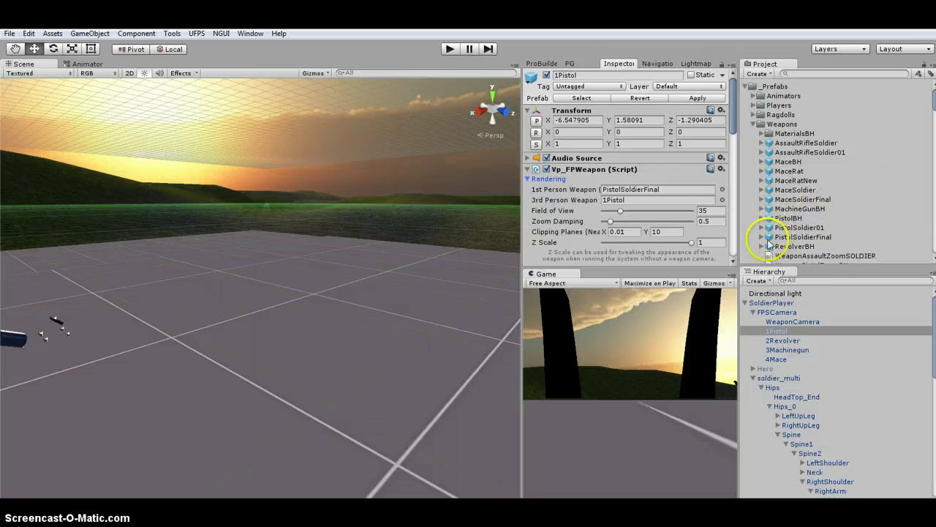
- Run the scene, equip the mace, machinegun, revolver and pistol in turn, and fire the pistol in the game view
{"action": "scroll", "coordinate": [338, 228], "scroll_direction": "down", "scroll_amount": 4}
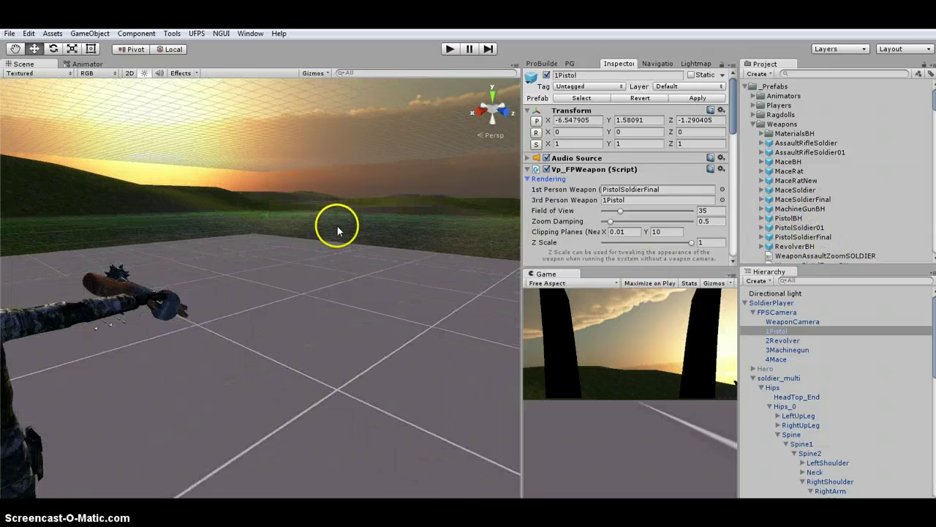
{"action": "left_click_drag", "start_coordinate": [244, 259], "coordinate": [303, 272], "text": "alt"}
{"action": "middle_click_drag", "start_coordinate": [185, 343], "coordinate": [380, 332]}
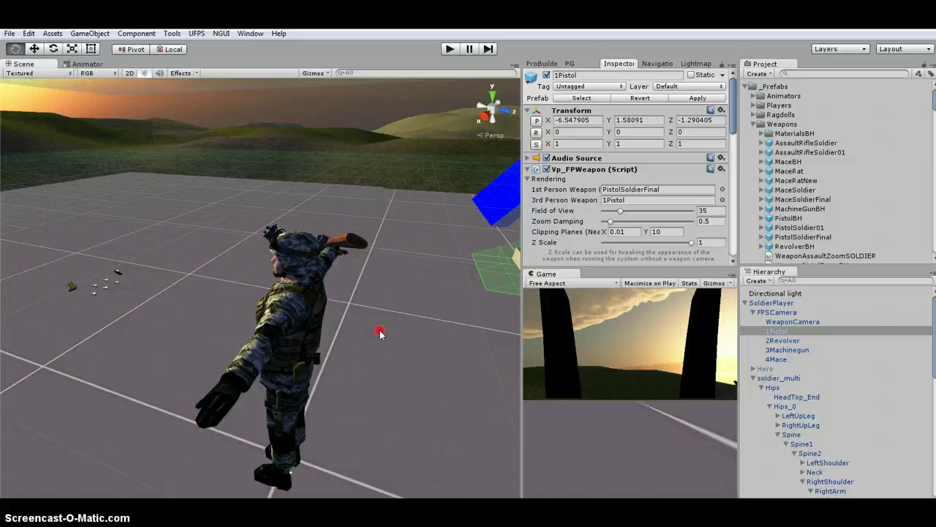
{"action": "right_click_drag", "start_coordinate": [379, 332], "coordinate": [223, 307]}
{"action": "middle_click_drag", "start_coordinate": [359, 338], "coordinate": [218, 297]}
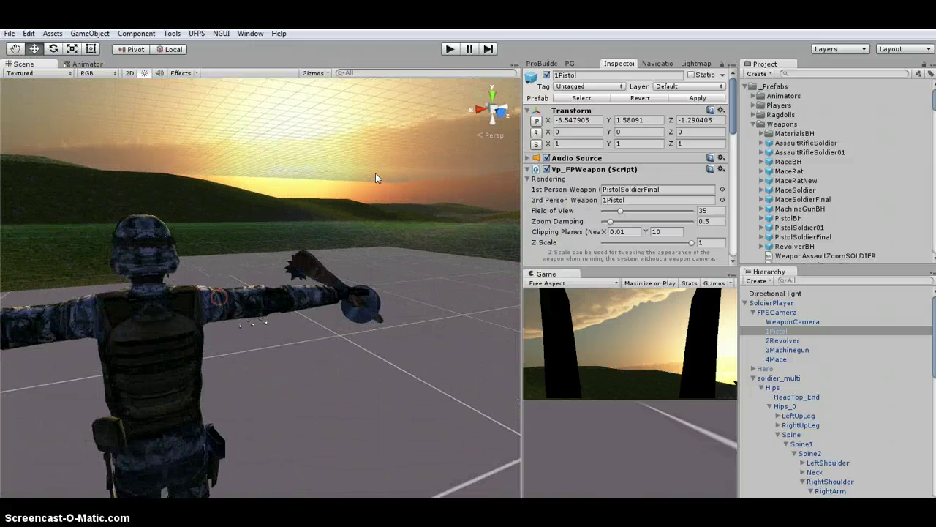
{"action": "left_click", "coordinate": [450, 50]}
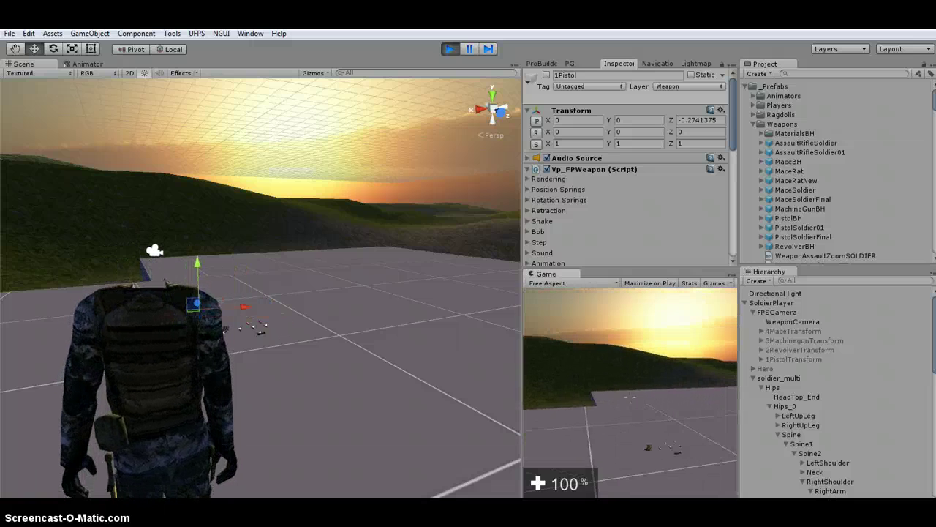
{"action": "key", "text": "4"}
{"action": "key", "text": "4"}
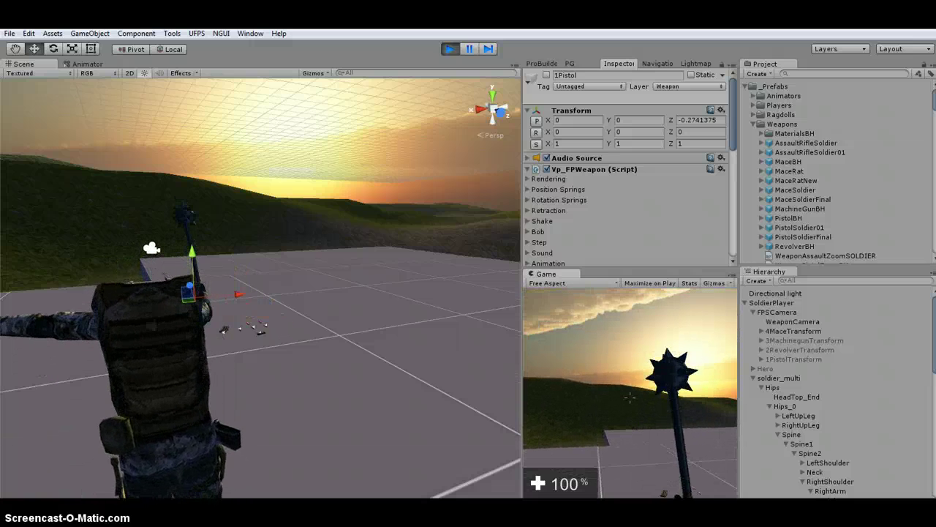
{"action": "key", "text": "3"}
{"action": "key", "text": "2"}
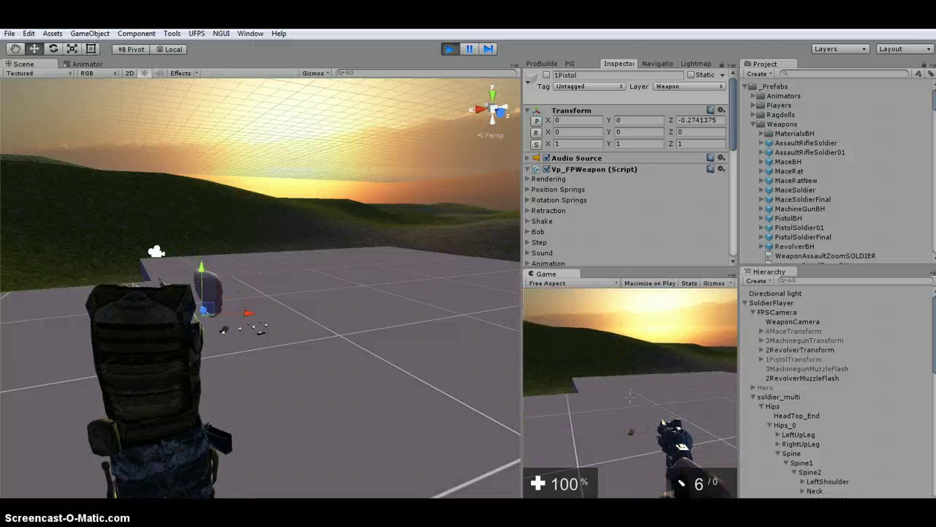
{"action": "key", "text": "1"}
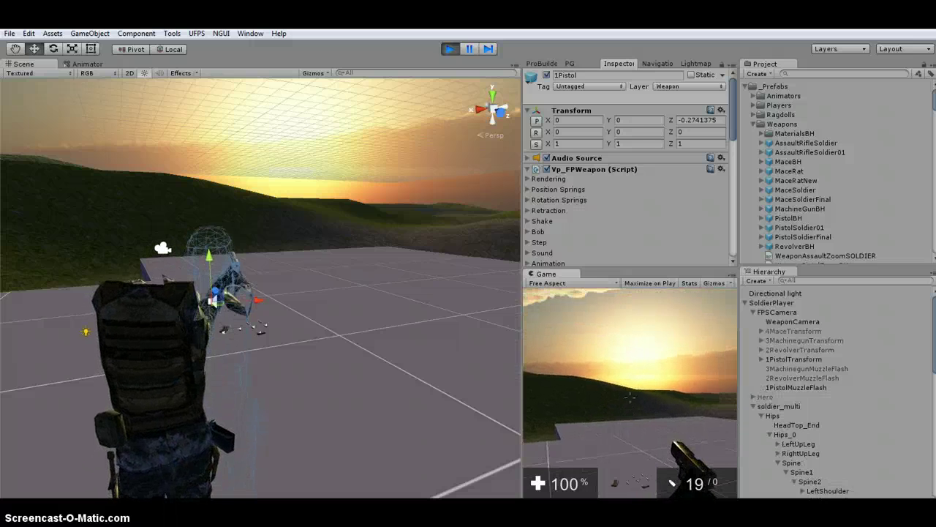
{"action": "left_click", "coordinate": [627, 393]}
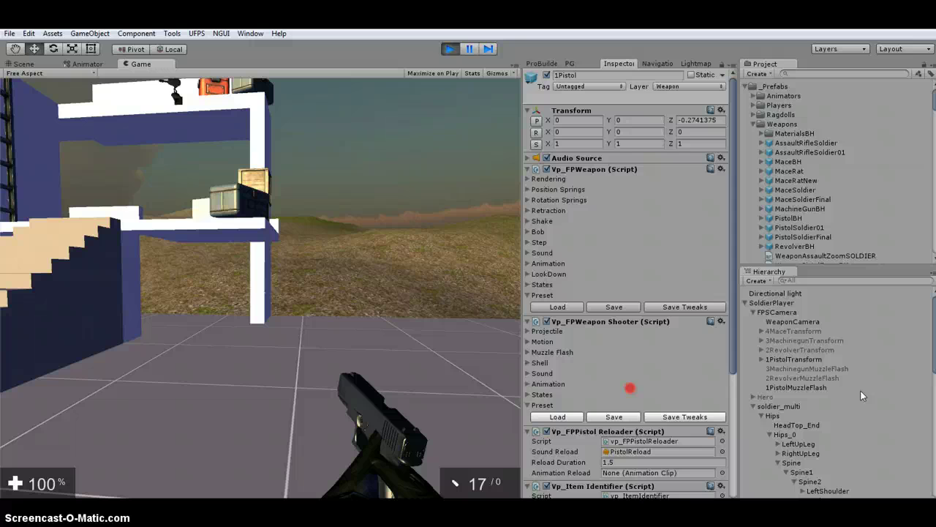
- Set the running 1Pistol's position spring offset to X 0.09, Y -0.12, Z 0.16 and its exit offset Y to -0.79
{"action": "left_click", "coordinate": [784, 360]}
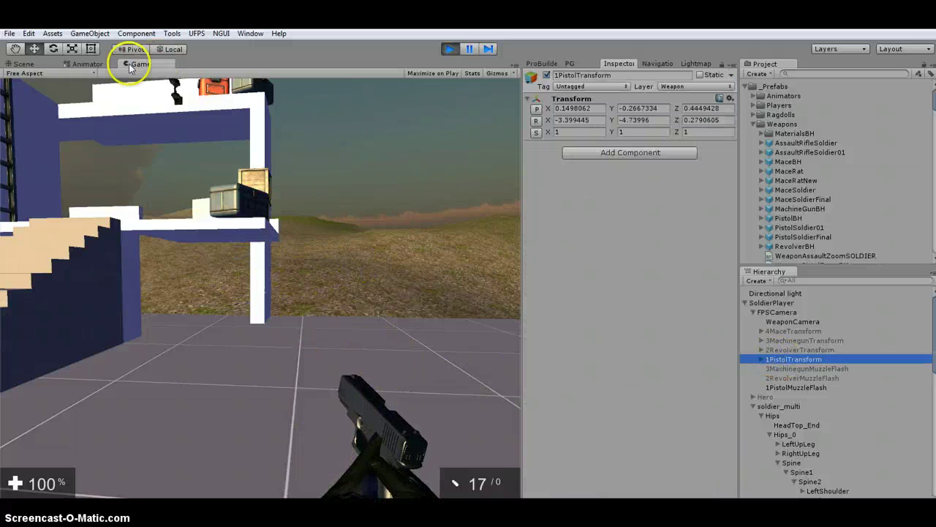
{"action": "left_click", "coordinate": [762, 359]}
{"action": "left_click", "coordinate": [784, 369]}
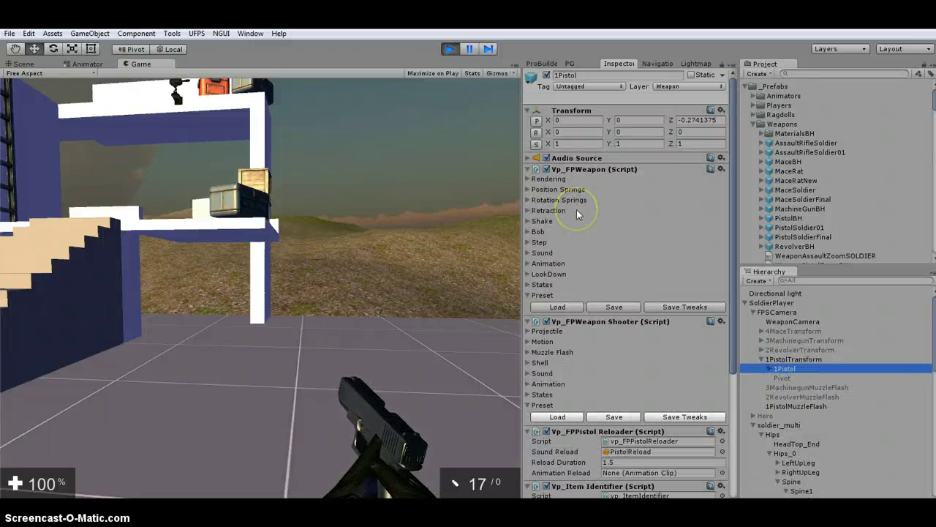
{"action": "left_click", "coordinate": [528, 190]}
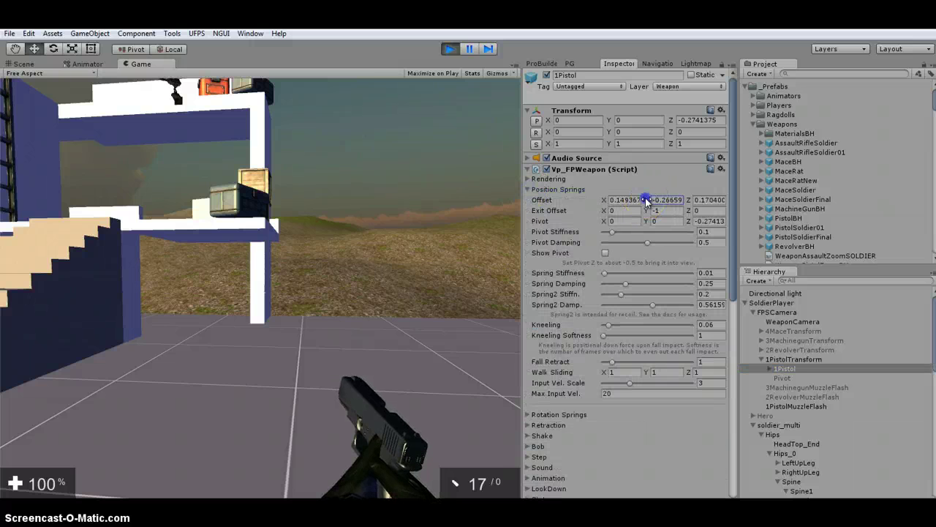
{"action": "left_click_drag", "start_coordinate": [647, 199], "coordinate": [611, 202]}
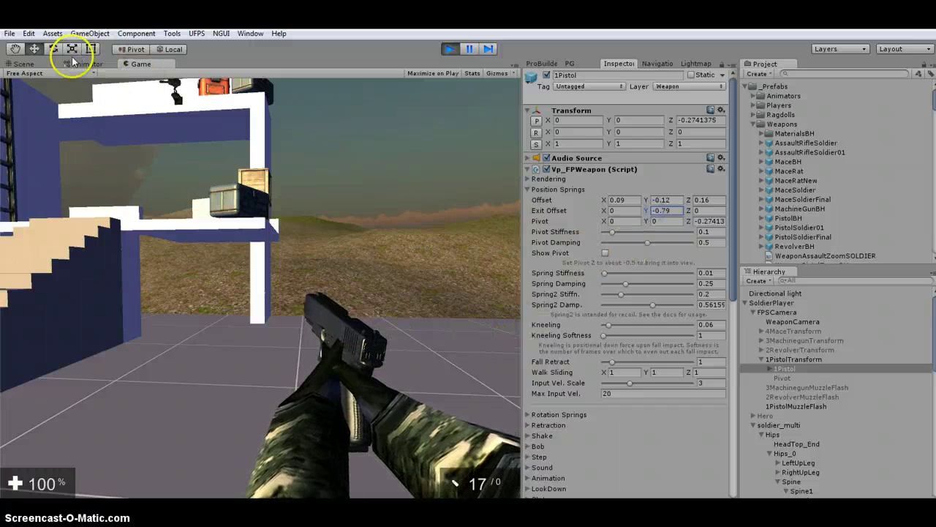
- Show the 1Pistol weapon's pivot in the scene view and set the pivot to X -0.09, Y -0.12, Z -0.48
{"action": "left_click", "coordinate": [23, 64]}
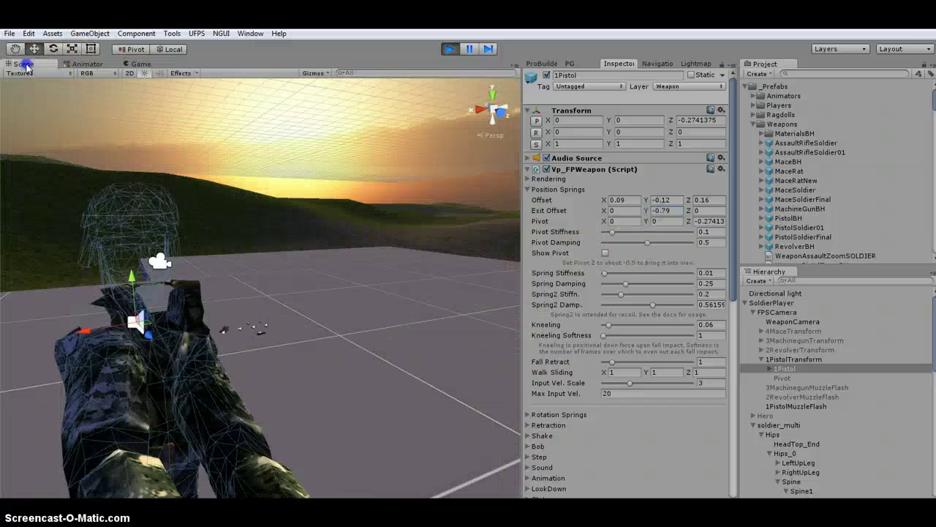
{"action": "left_click", "coordinate": [605, 253]}
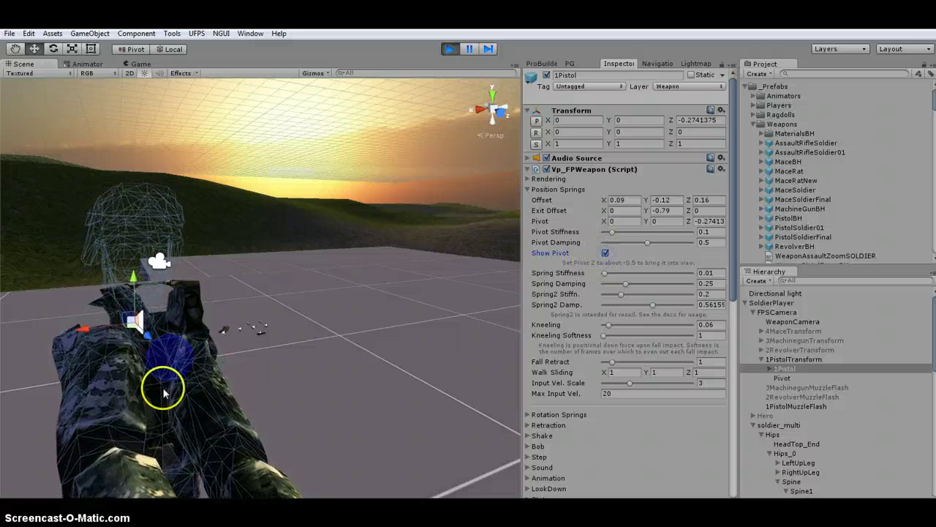
{"action": "left_click", "coordinate": [606, 222]}
{"action": "type", "text": "-0.09"}
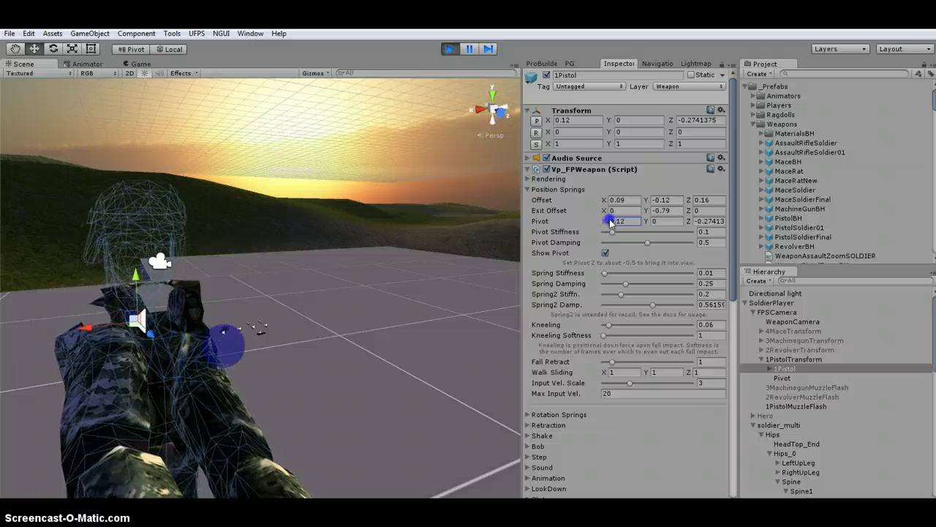
{"action": "left_click", "coordinate": [650, 221]}
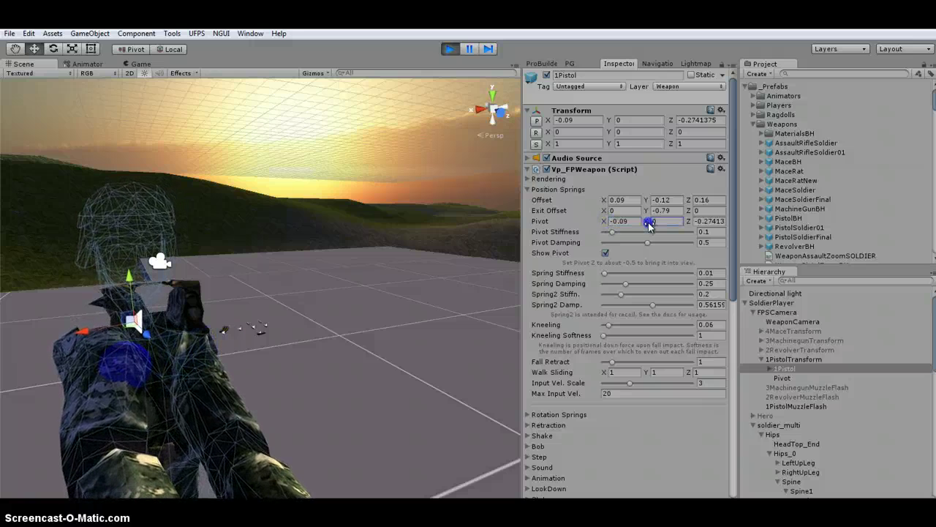
{"action": "type", "text": "0.09"}
{"action": "left_click_drag", "start_coordinate": [651, 223], "coordinate": [686, 222]}
{"action": "left_click", "coordinate": [687, 222]}
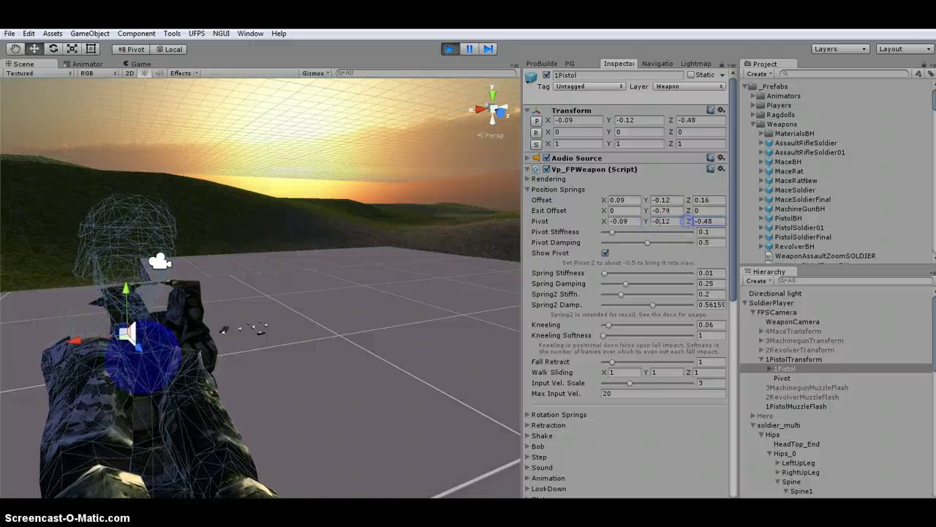
- Set the running 1Pistol's position spring pivot to X -0.06 and Y 0.06 while viewing the game, and hide the pivot
{"action": "left_click", "coordinate": [139, 64]}
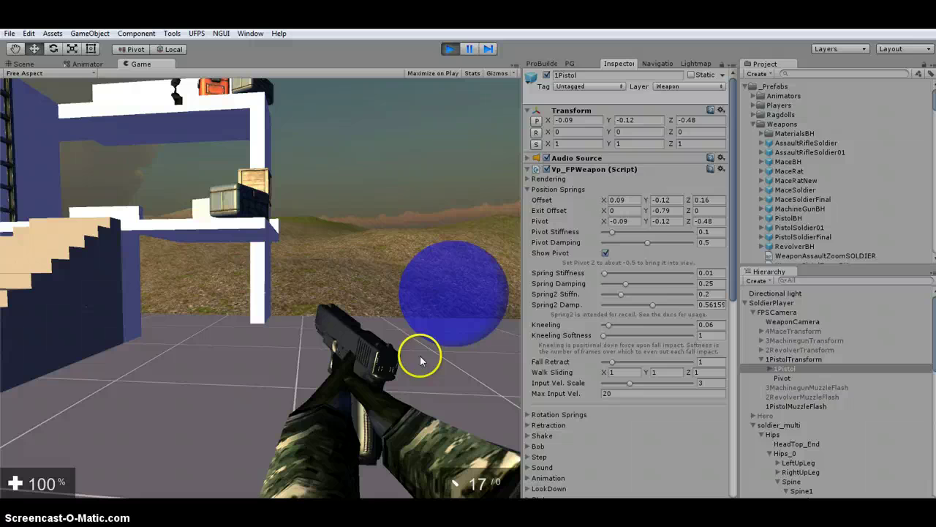
{"action": "mouse_move", "coordinate": [647, 222]}
{"action": "left_mouse_down"}
{"action": "mouse_move", "coordinate": [640, 222]}
{"action": "mouse_move", "coordinate": [706, 238]}
{"action": "mouse_move", "coordinate": [637, 221]}
{"action": "left_mouse_up"}
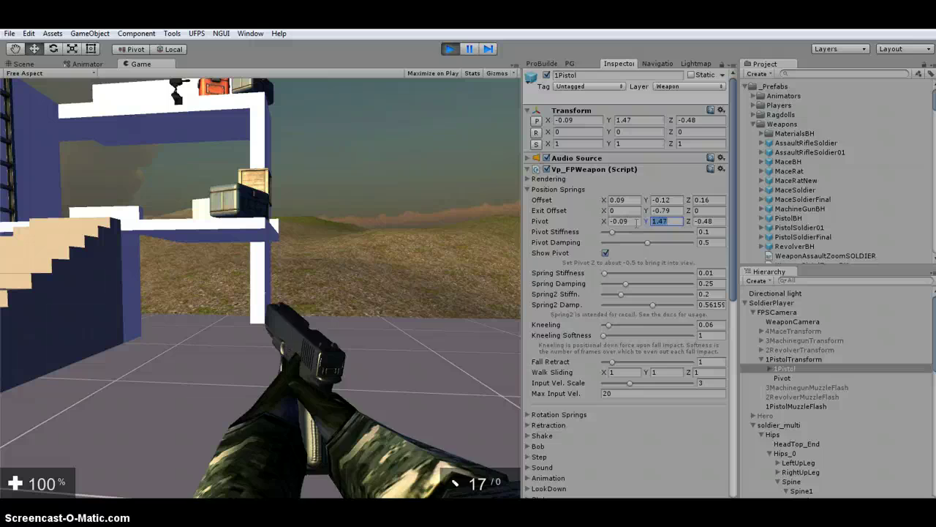
{"action": "type", "text": "0"}
{"action": "left_click", "coordinate": [592, 223]}
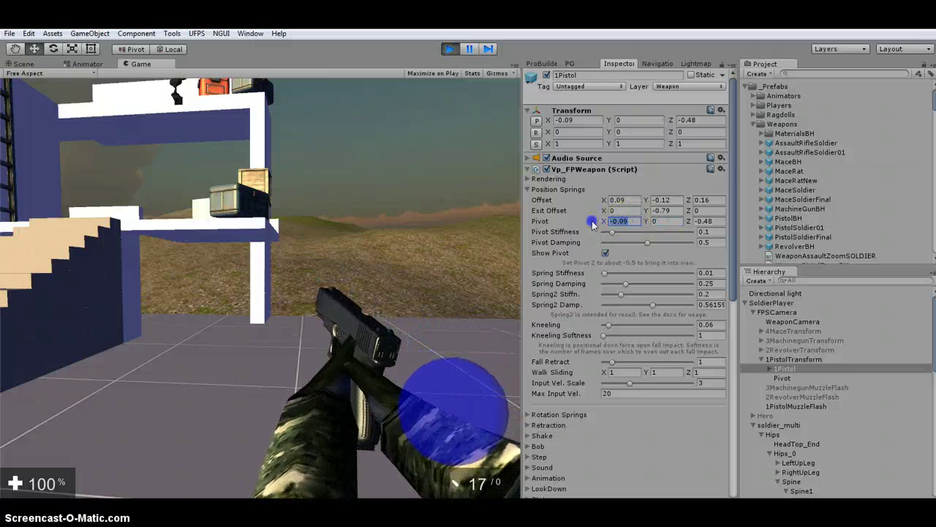
{"action": "type", "text": "0"}
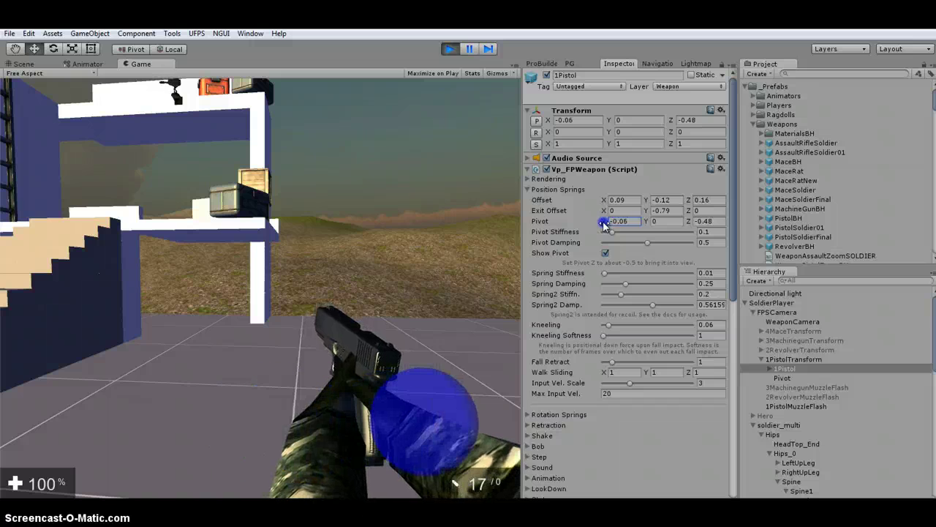
{"action": "left_click", "coordinate": [644, 221]}
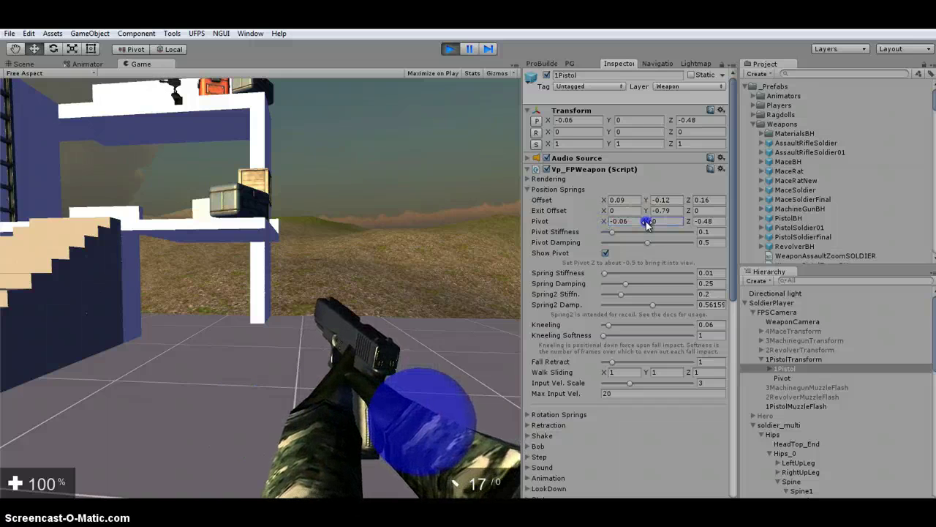
{"action": "left_click", "coordinate": [605, 252]}
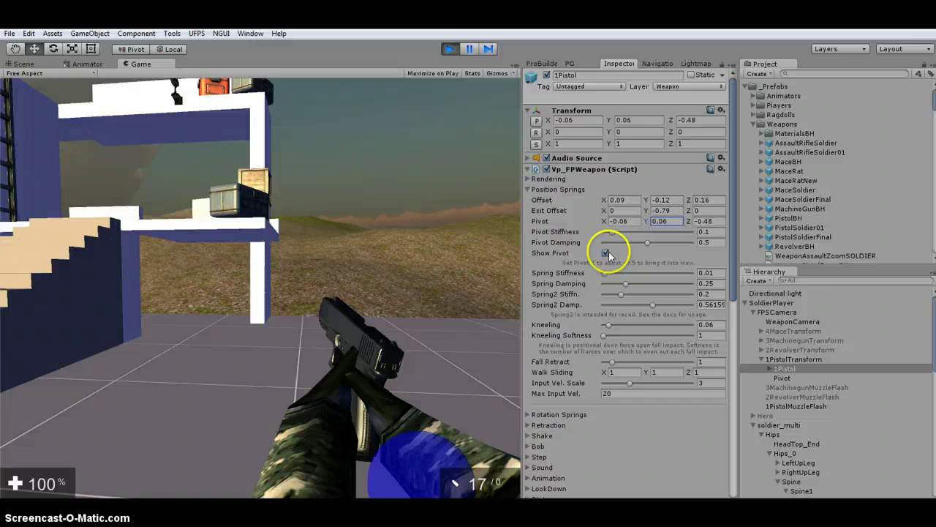
{"action": "left_click", "coordinate": [606, 254]}
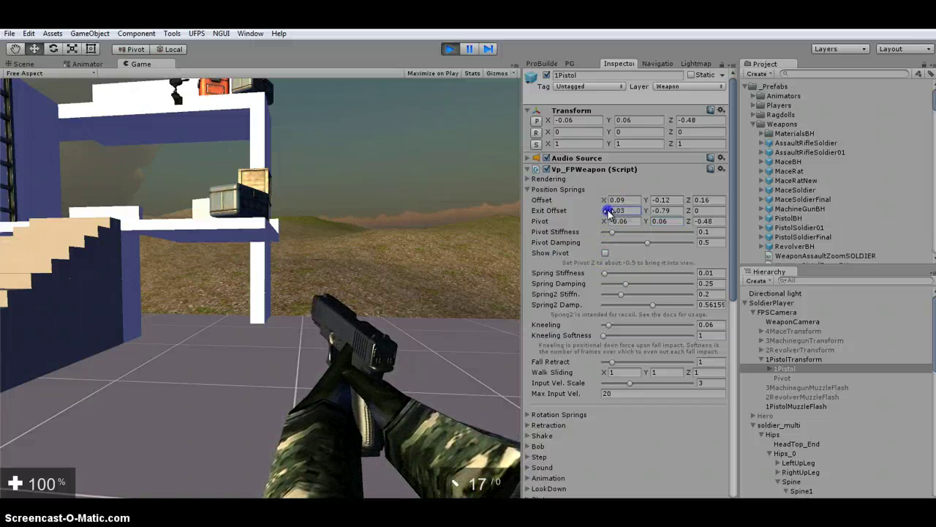
- Set the pistol's position offset X to 0.02 and exit offset X to 0.12, and test-fire it in the game view
{"action": "left_click_drag", "start_coordinate": [606, 200], "coordinate": [607, 202]}
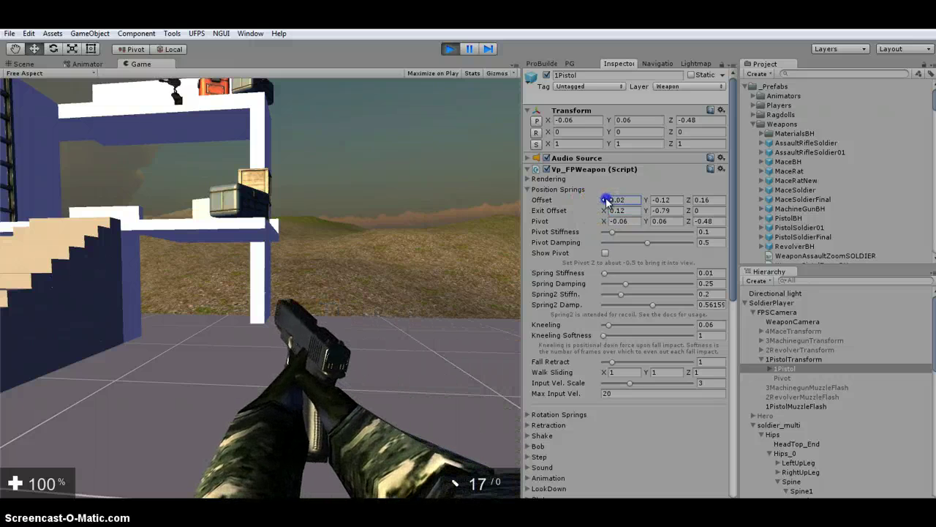
{"action": "left_click", "coordinate": [326, 314]}
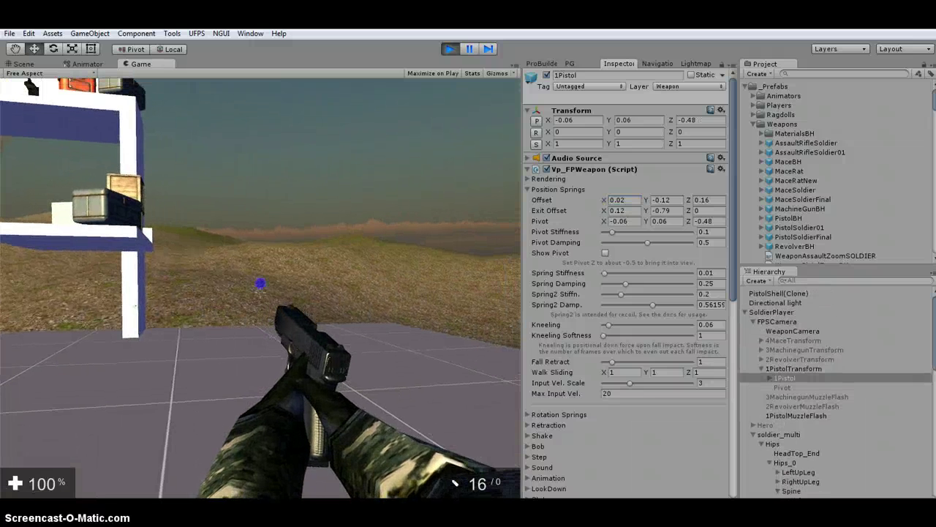
{"action": "left_click", "coordinate": [259, 289]}
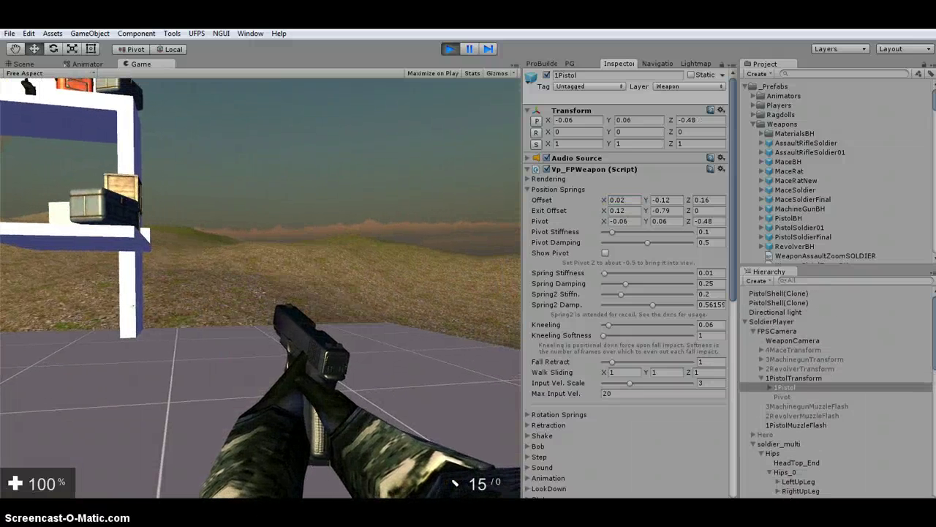
{"action": "left_click", "coordinate": [488, 249]}
{"action": "left_click", "coordinate": [489, 249]}
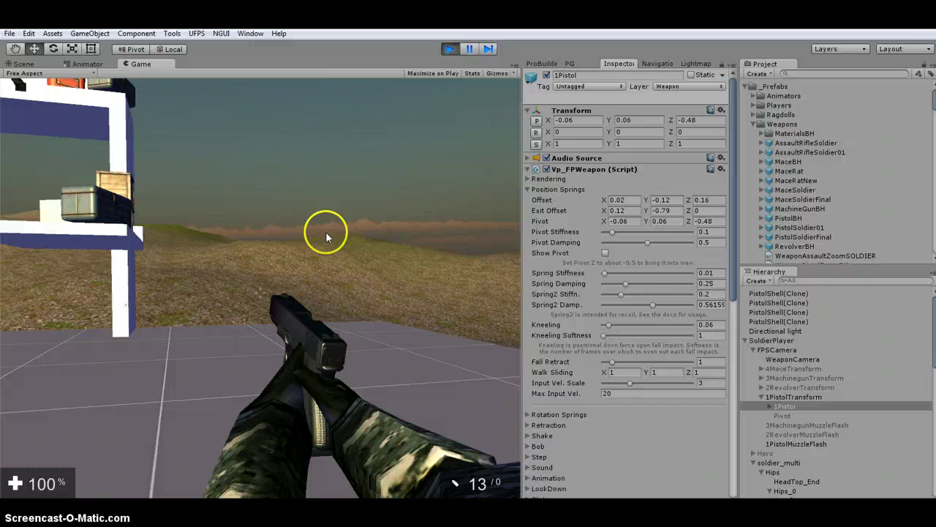
- Try fields of view of 52 and 40 in the pistol's rendering settings and restore the value to 35
{"action": "left_click", "coordinate": [528, 178]}
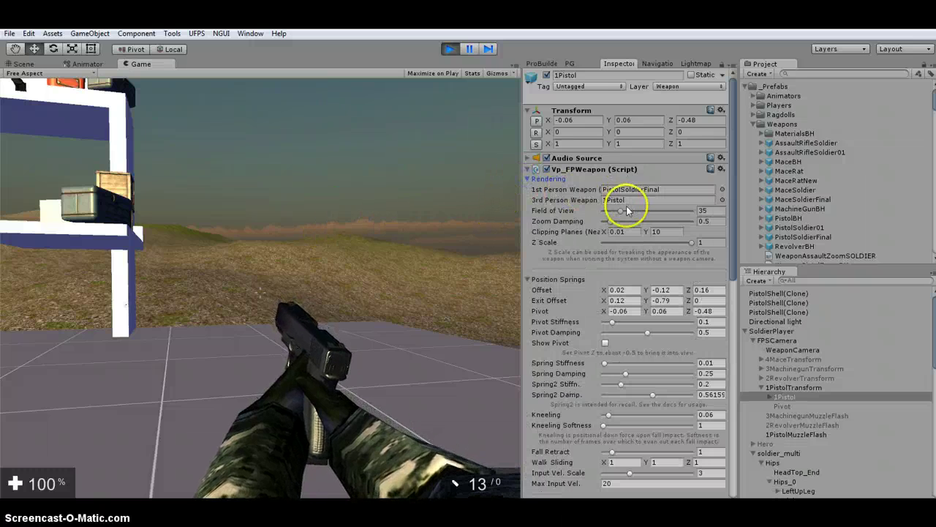
{"action": "left_click_drag", "start_coordinate": [621, 210], "coordinate": [630, 211]}
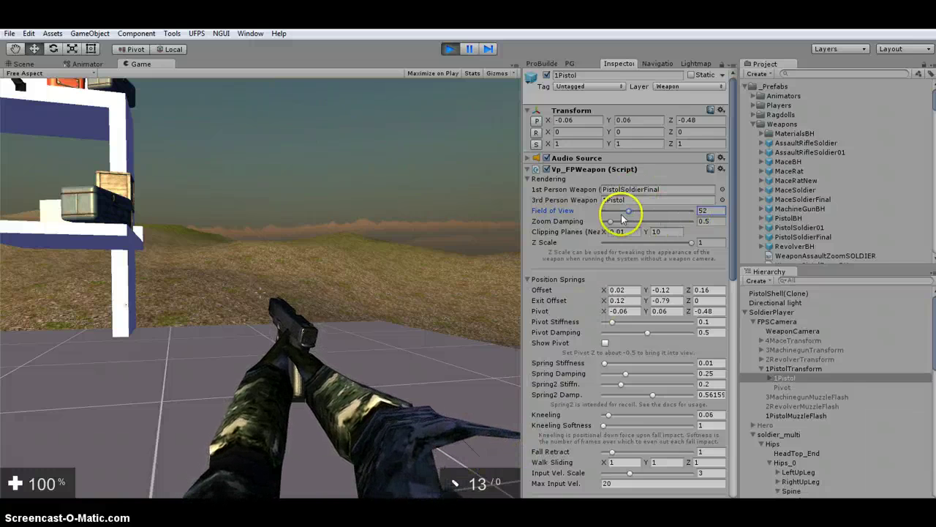
{"action": "left_click", "coordinate": [630, 210]}
{"action": "mouse_move", "coordinate": [629, 212]}
{"action": "left_mouse_down"}
{"action": "mouse_move", "coordinate": [610, 213]}
{"action": "mouse_move", "coordinate": [635, 214]}
{"action": "mouse_move", "coordinate": [613, 215]}
{"action": "mouse_move", "coordinate": [623, 215]}
{"action": "left_mouse_up"}
{"action": "left_click", "coordinate": [706, 210]}
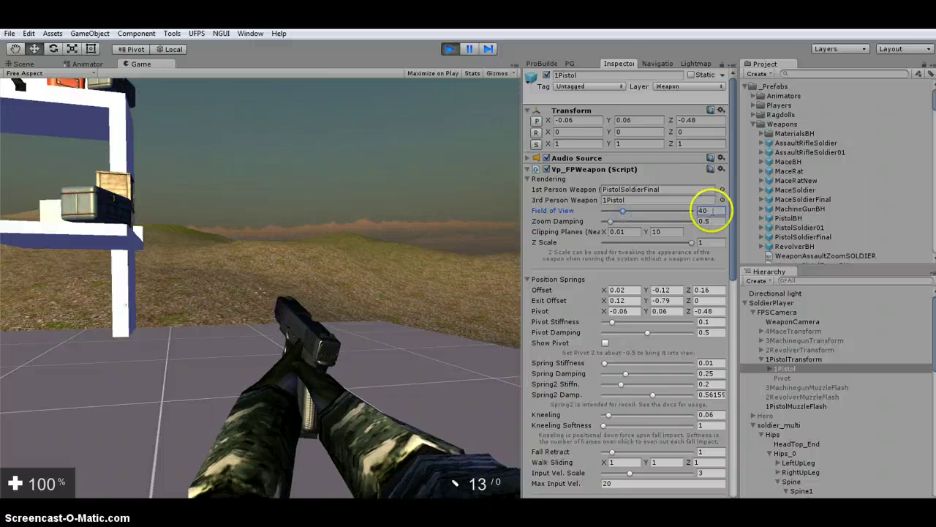
{"action": "type", "text": "35"}
{"action": "left_click", "coordinate": [675, 214]}
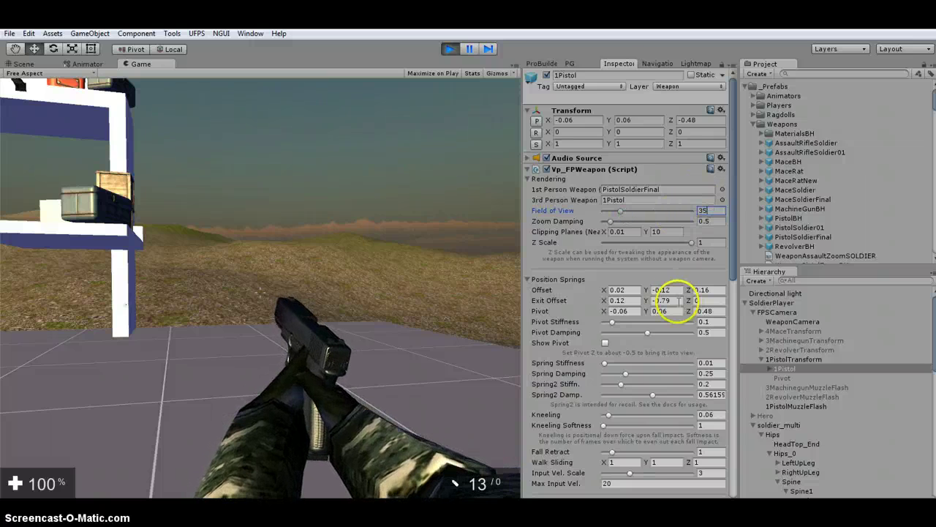
- Set the pistol's position offset Y to -0.21 and copy its Vp_FPWeapon component
{"action": "left_click_drag", "start_coordinate": [648, 291], "coordinate": [644, 291]}
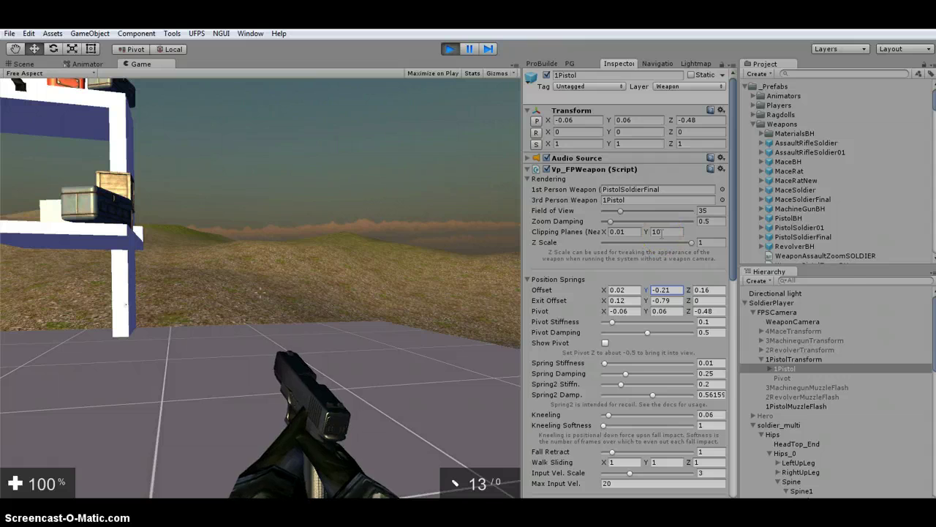
{"action": "left_click", "coordinate": [721, 169]}
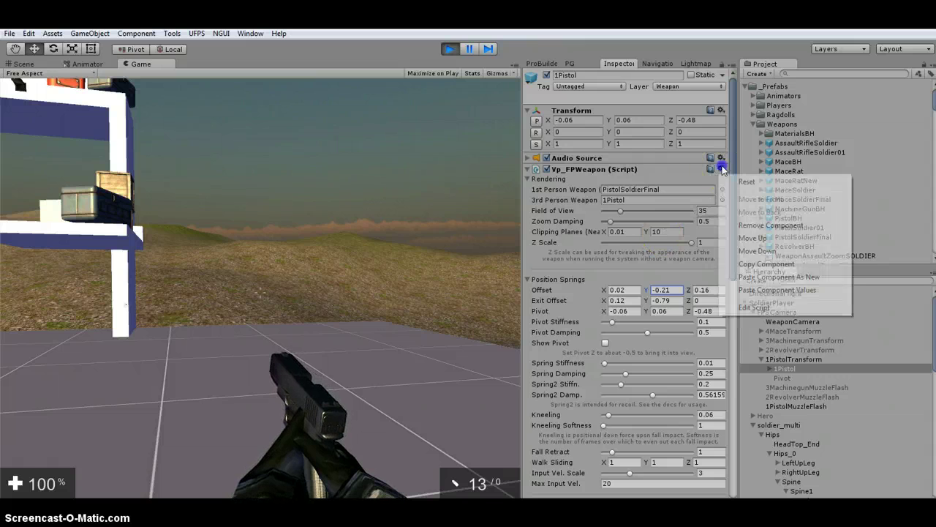
{"action": "left_click", "coordinate": [763, 264]}
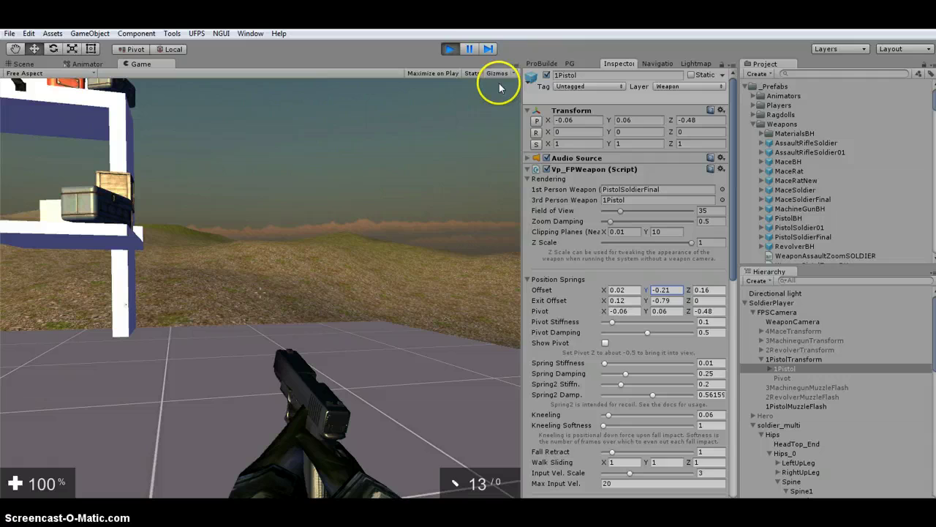
- Stop play mode and paste the copied component values onto 1Pistol's Vp_FPWeapon component
{"action": "left_click", "coordinate": [449, 49]}
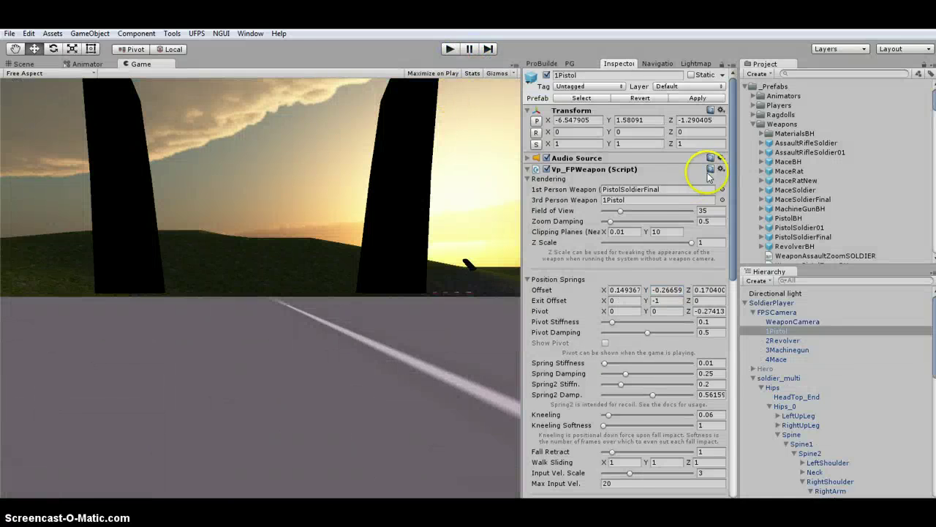
{"action": "left_click", "coordinate": [721, 169]}
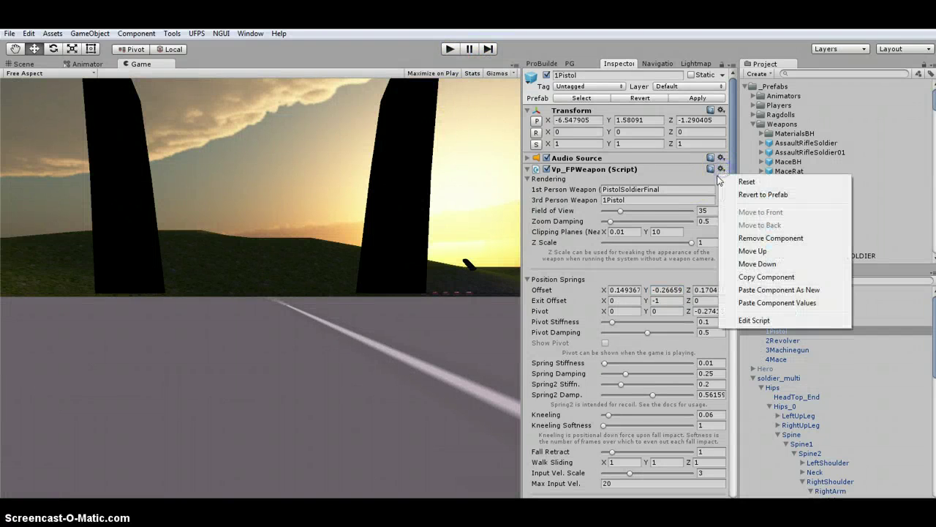
{"action": "left_click", "coordinate": [803, 302]}
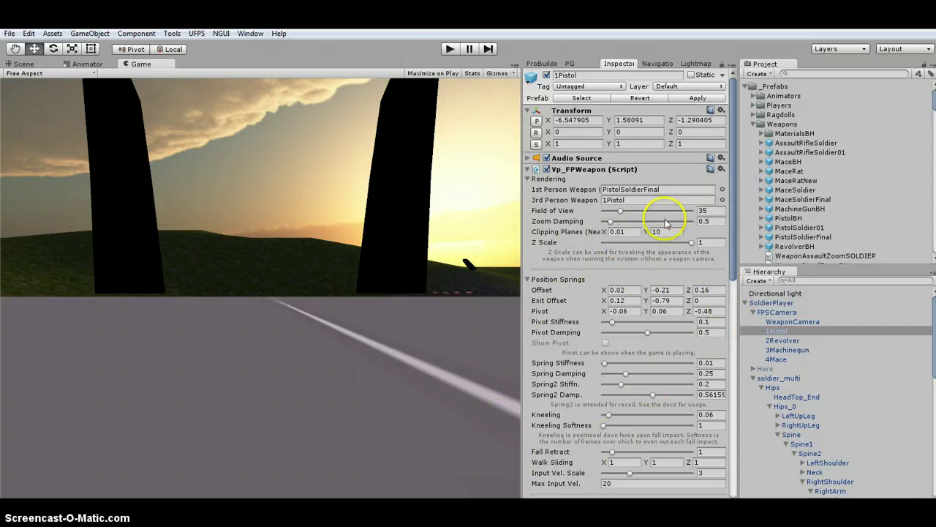
- Run the scene again and activate the Zoom state of the 1Pistol weapon
{"action": "left_click", "coordinate": [449, 49]}
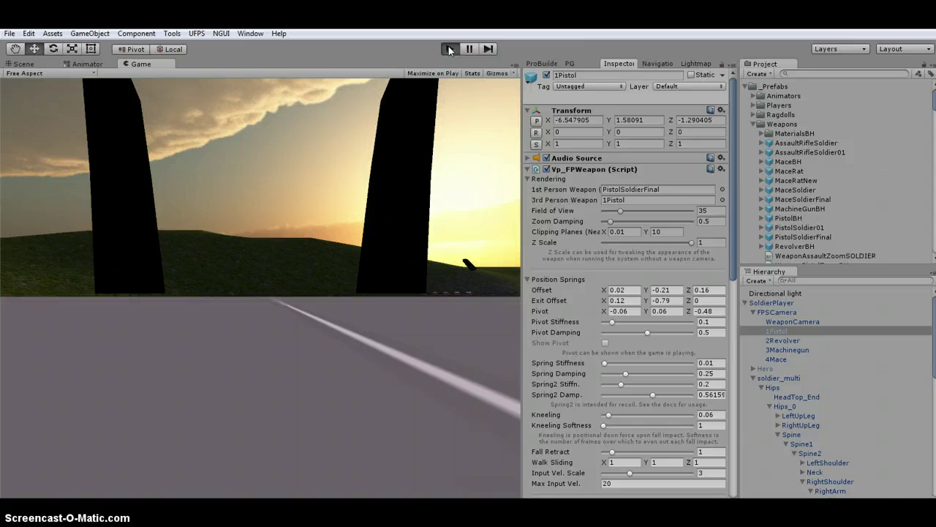
{"action": "left_click", "coordinate": [368, 341]}
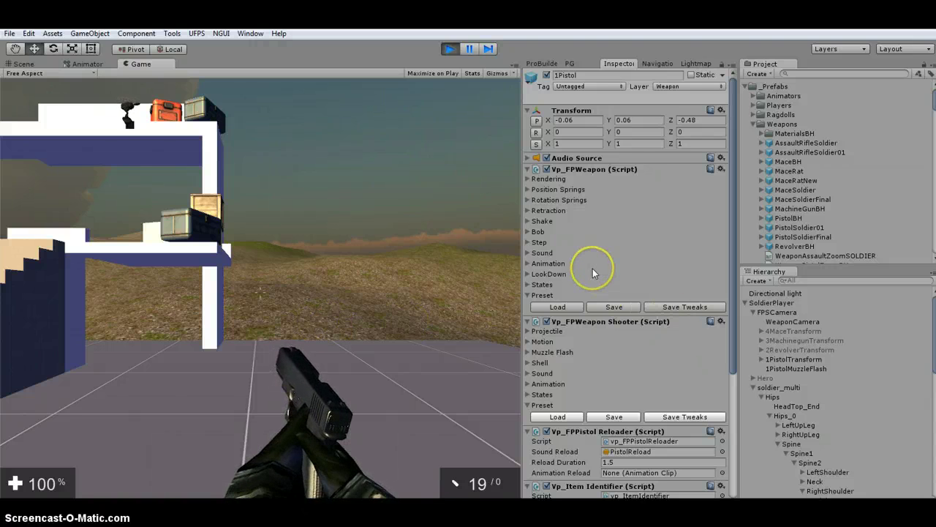
{"action": "left_click", "coordinate": [528, 285]}
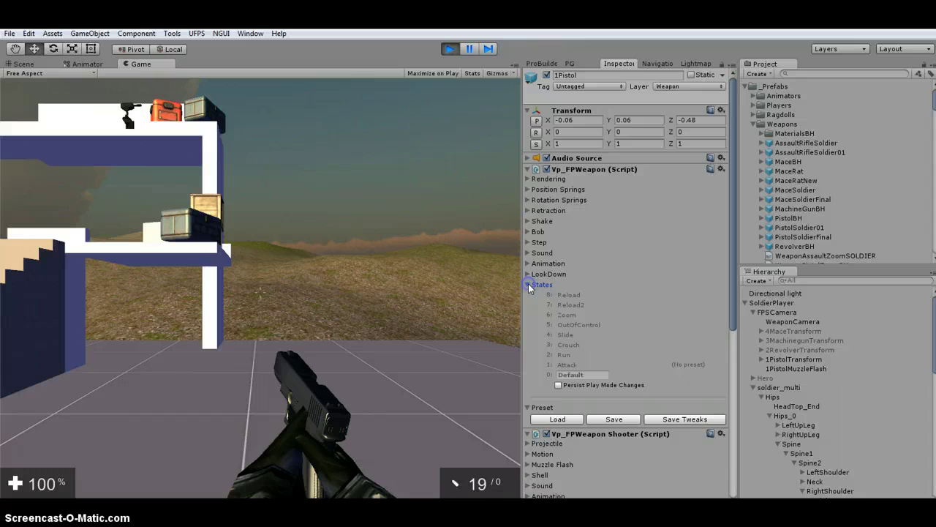
{"action": "left_click", "coordinate": [568, 316]}
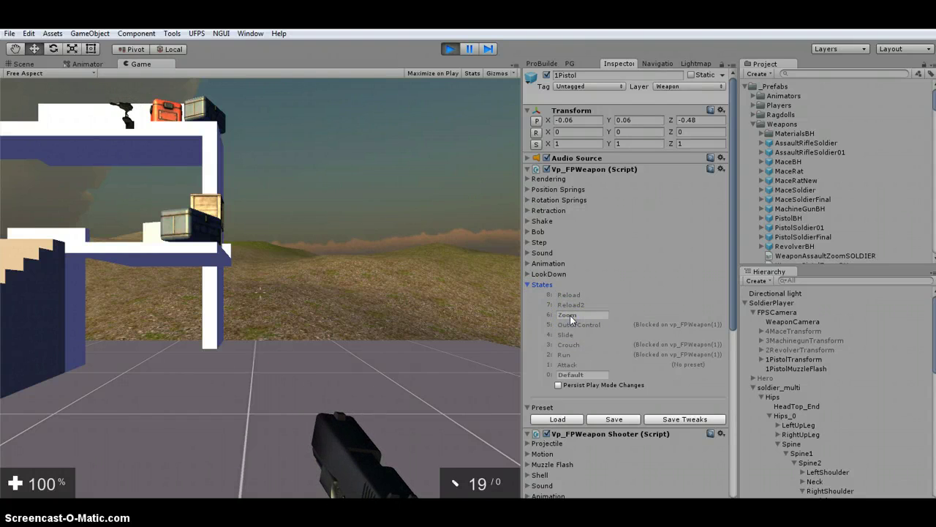
- Set the zoomed pistol's position spring offset to X -0.06, Y -0.08, Z 0.04
{"action": "left_click", "coordinate": [527, 189]}
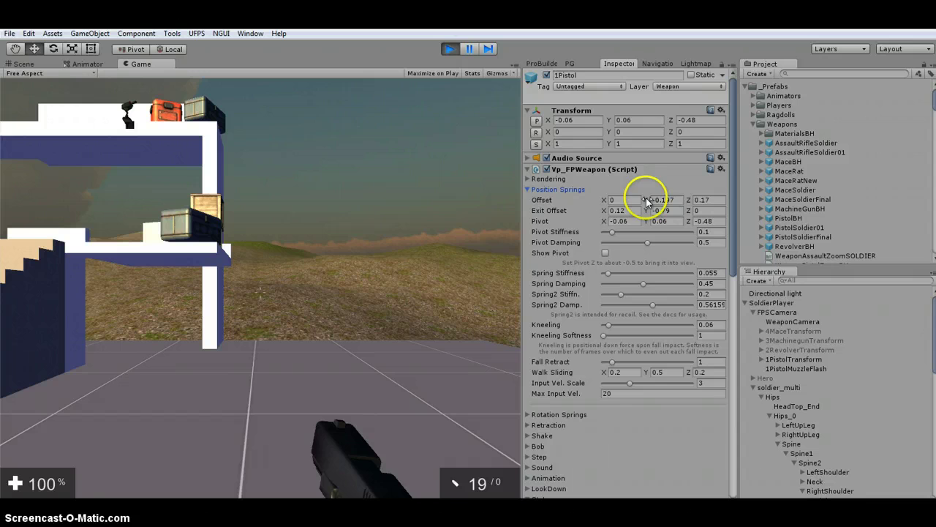
{"action": "left_click_drag", "start_coordinate": [646, 199], "coordinate": [691, 203]}
{"action": "left_click", "coordinate": [691, 201]}
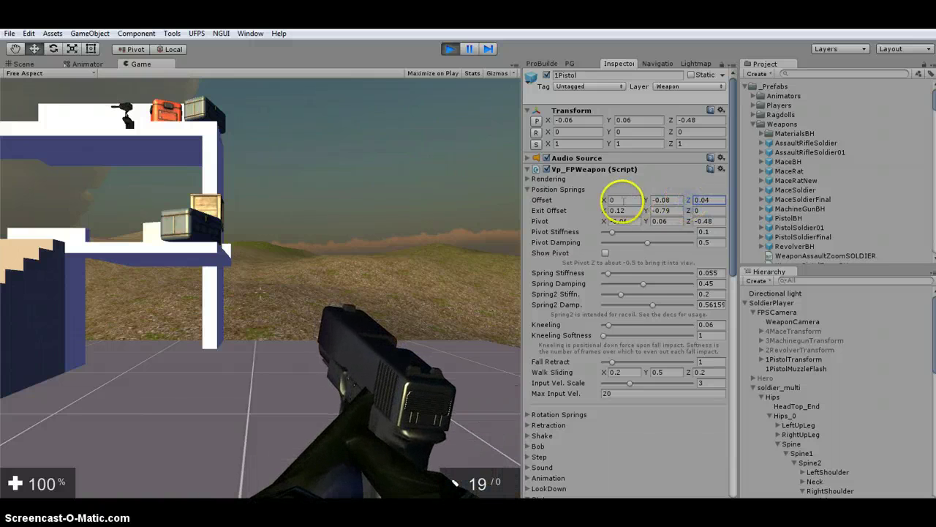
{"action": "mouse_move", "coordinate": [604, 201]}
{"action": "left_mouse_down"}
{"action": "mouse_move", "coordinate": [614, 201]}
{"action": "mouse_move", "coordinate": [605, 202]}
{"action": "left_mouse_up"}
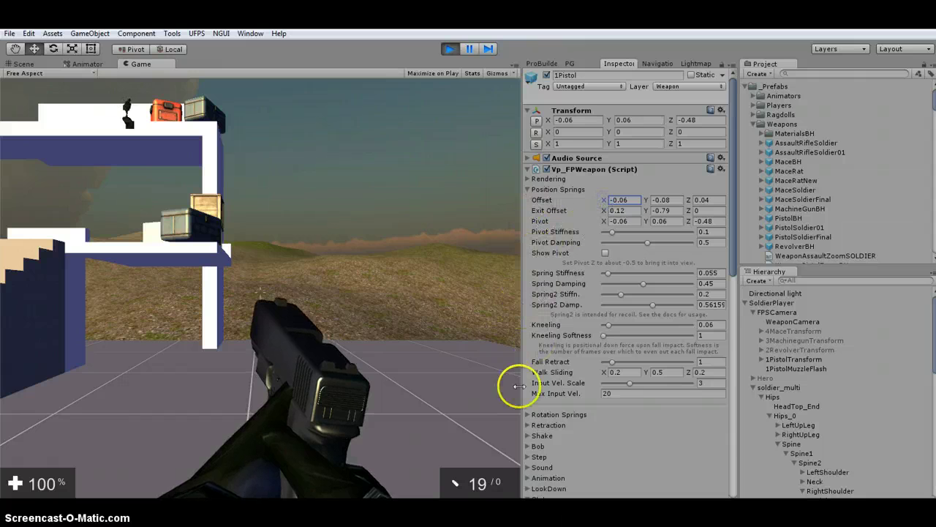
- Set the zoomed pistol's rotation spring offset to X -0.06, Y -1.86, Z 12.34
{"action": "left_click", "coordinate": [528, 415]}
{"action": "scroll", "coordinate": [570, 395], "scroll_direction": "down", "scroll_amount": 1}
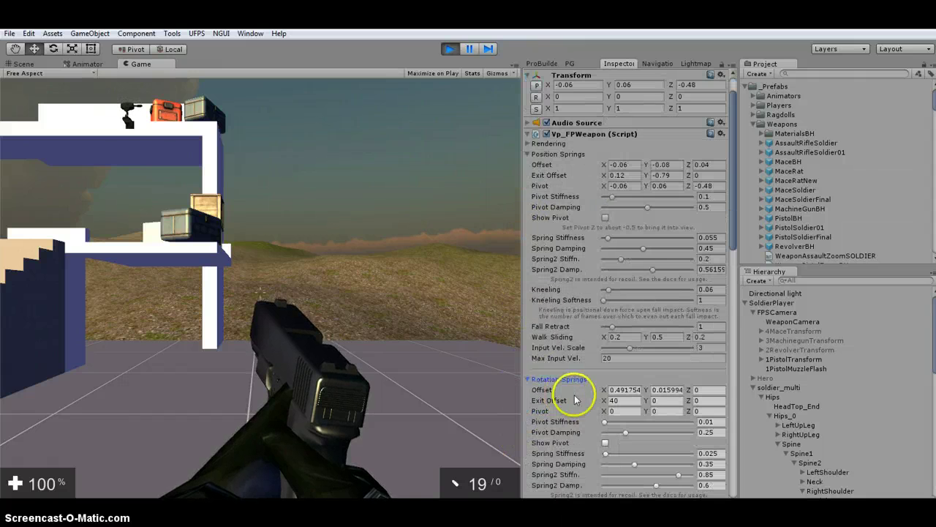
{"action": "mouse_move", "coordinate": [604, 392]}
{"action": "left_mouse_down"}
{"action": "mouse_move", "coordinate": [527, 387]}
{"action": "mouse_move", "coordinate": [591, 384]}
{"action": "left_mouse_up"}
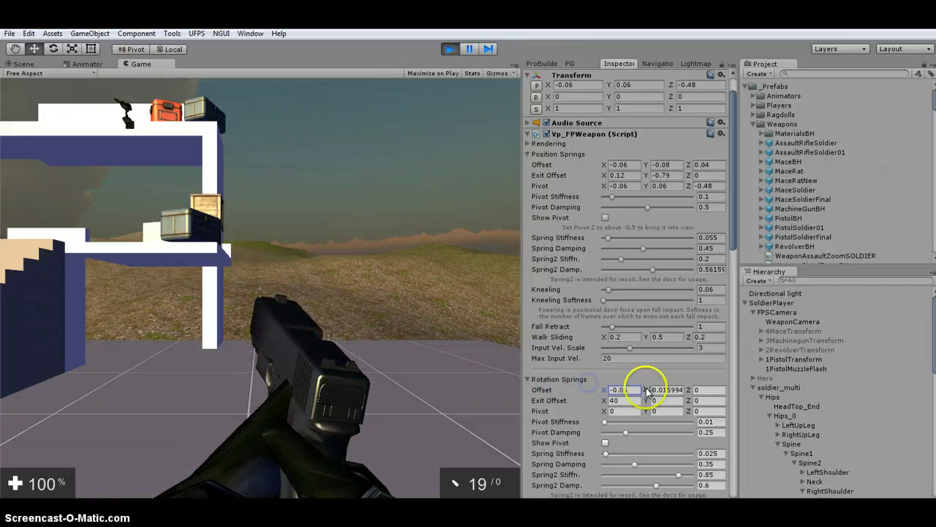
{"action": "left_click_drag", "start_coordinate": [647, 390], "coordinate": [602, 390]}
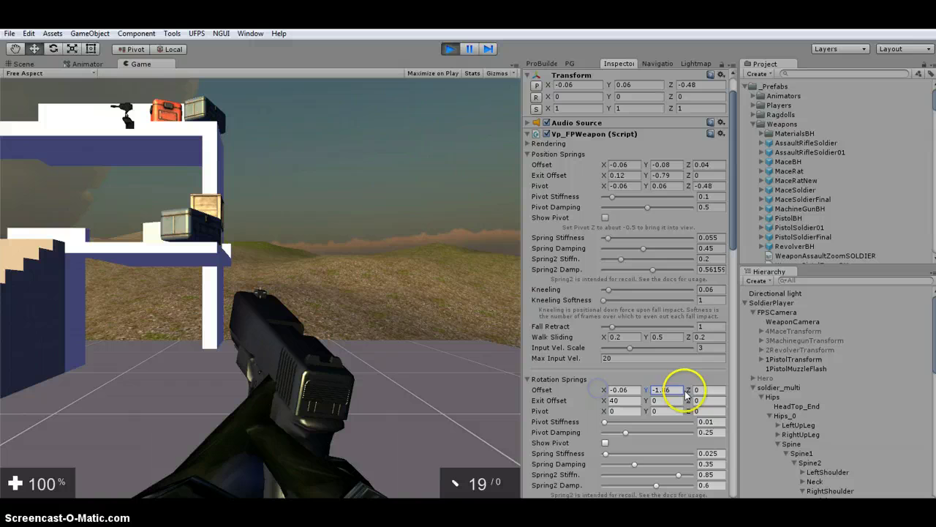
{"action": "left_click_drag", "start_coordinate": [687, 391], "coordinate": [915, 341]}
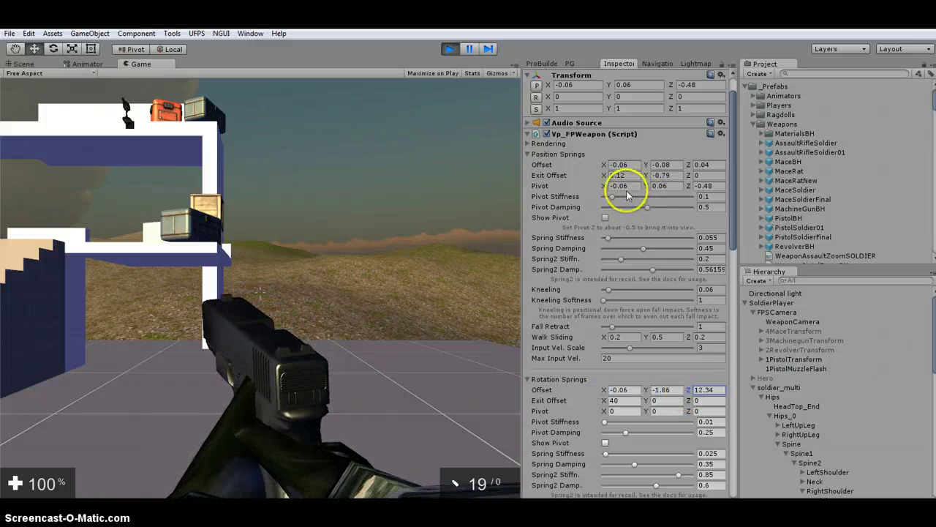
- Set the zoomed pistol's position spring pivot to X -0.05, Y -0.06, Z -0.26 and hide the pivot
{"action": "left_click_drag", "start_coordinate": [605, 189], "coordinate": [698, 188]}
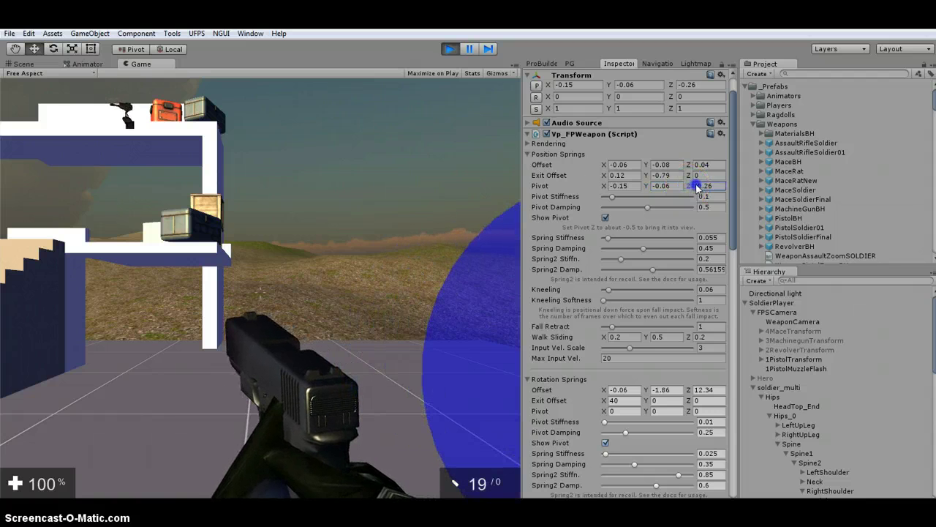
{"action": "left_click_drag", "start_coordinate": [603, 186], "coordinate": [608, 188]}
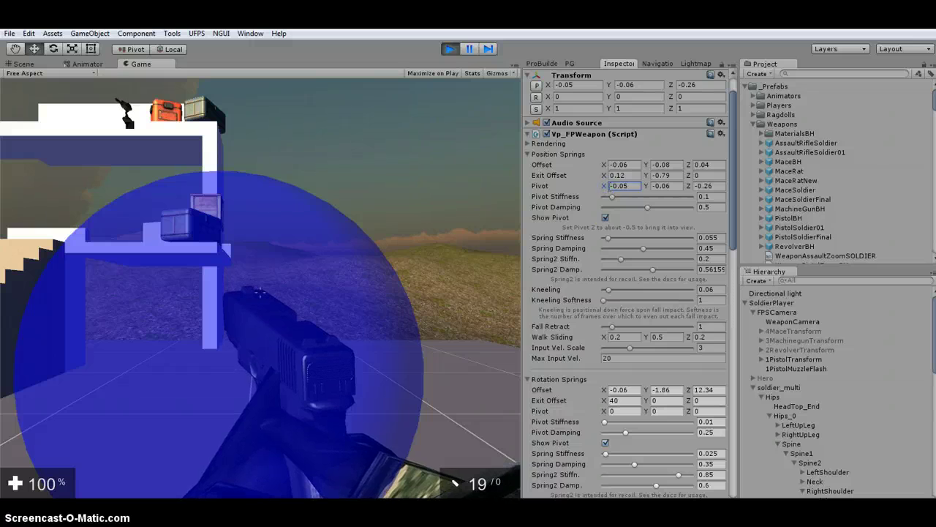
{"action": "left_click", "coordinate": [606, 218]}
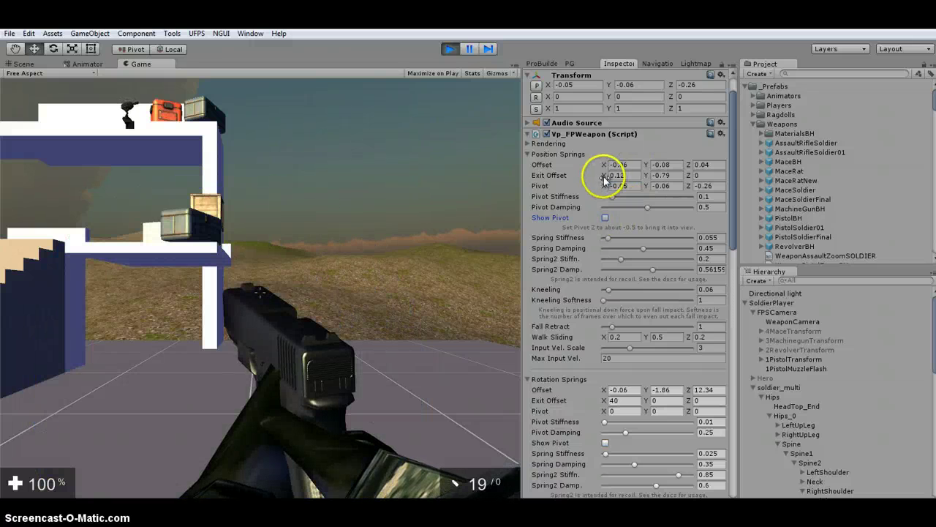
- Retune the zoomed pistol to position offset -0.149, 0, -0.53 and pivot -0.09, 0.03, -0.9, rotation offset 5.79, 8.91, -0.05 and pivot 4.59, 3.77, 10.67
{"action": "left_click_drag", "start_coordinate": [608, 169], "coordinate": [599, 167]}
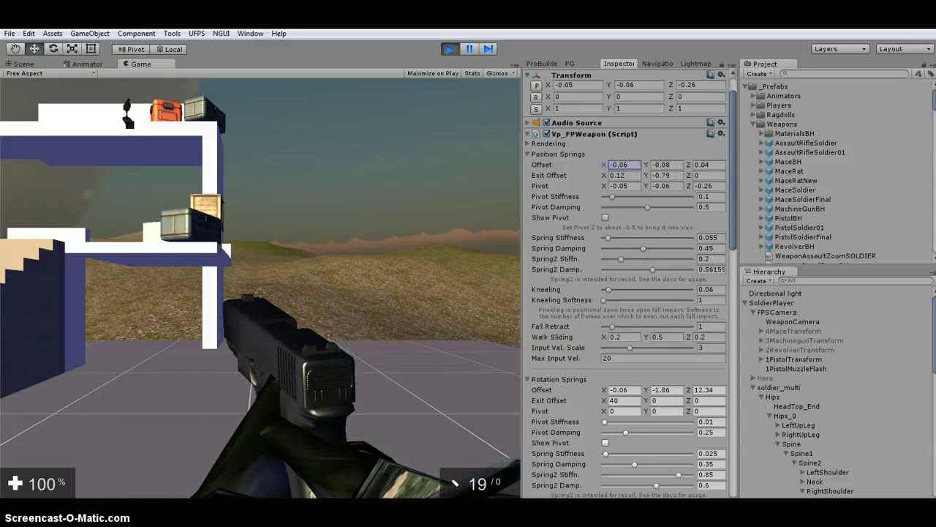
{"action": "left_click", "coordinate": [338, 398]}
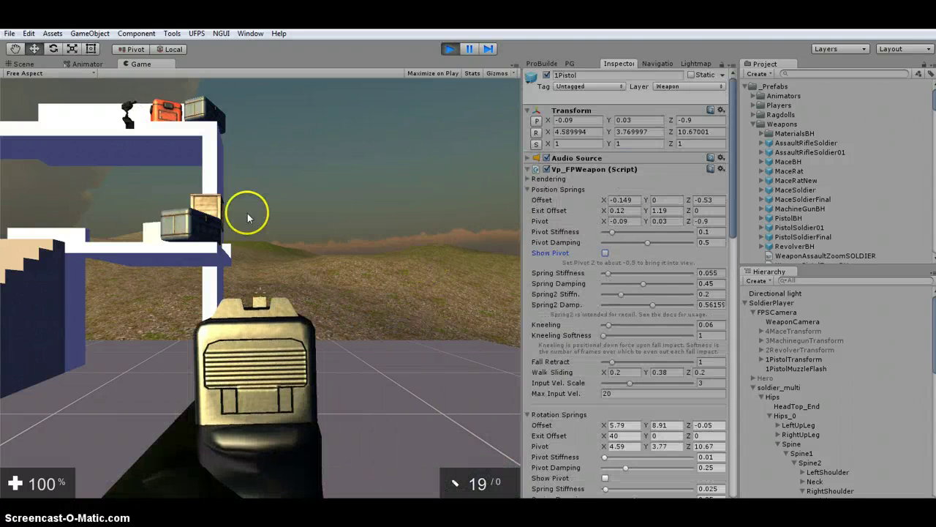
- Review the zoomed pistol's rendering, position spring and rotation spring settings
{"action": "left_click", "coordinate": [528, 179]}
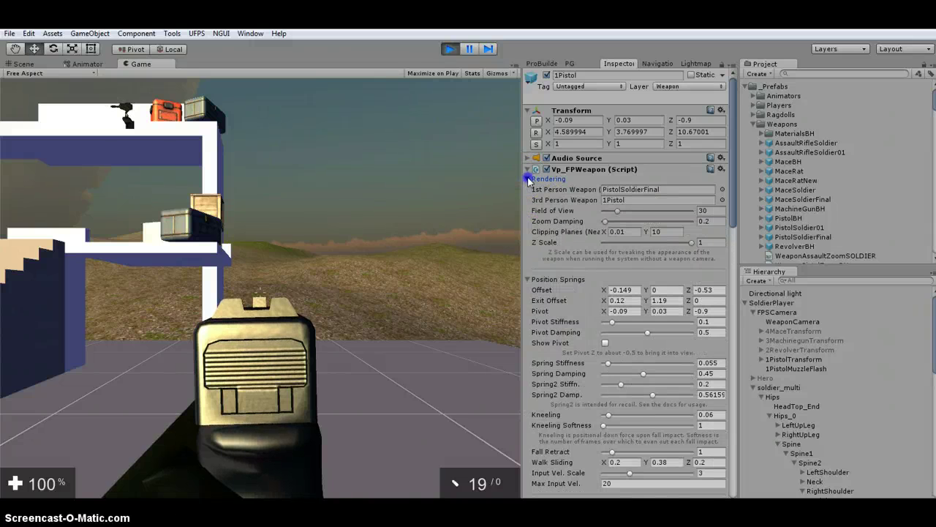
{"action": "left_click", "coordinate": [528, 179]}
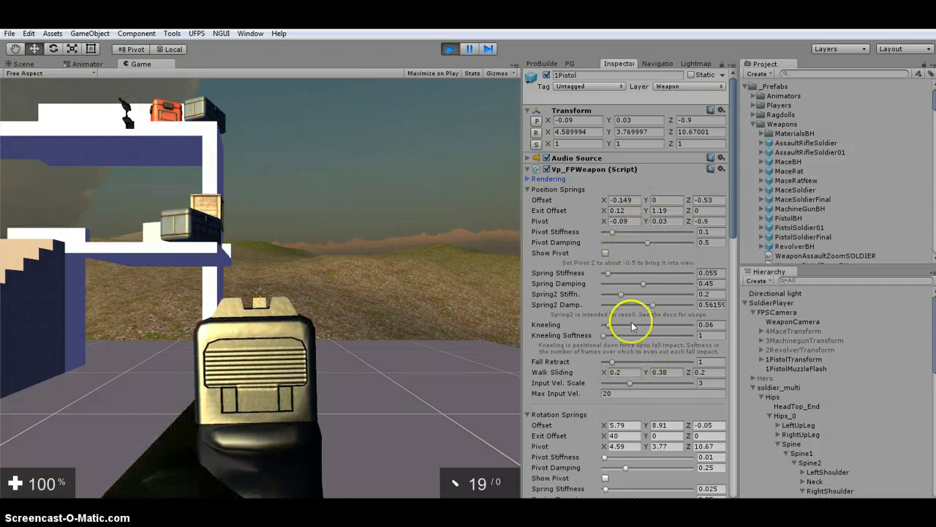
{"action": "scroll", "coordinate": [610, 344], "scroll_direction": "down", "scroll_amount": 5}
{"action": "scroll", "coordinate": [607, 439], "scroll_direction": "down", "scroll_amount": 3}
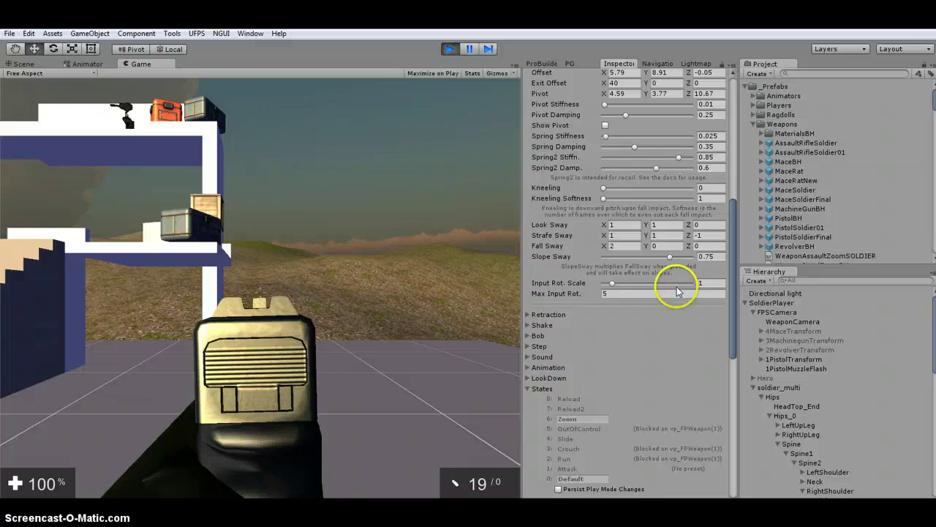
{"action": "scroll", "coordinate": [673, 282], "scroll_direction": "up", "scroll_amount": 8}
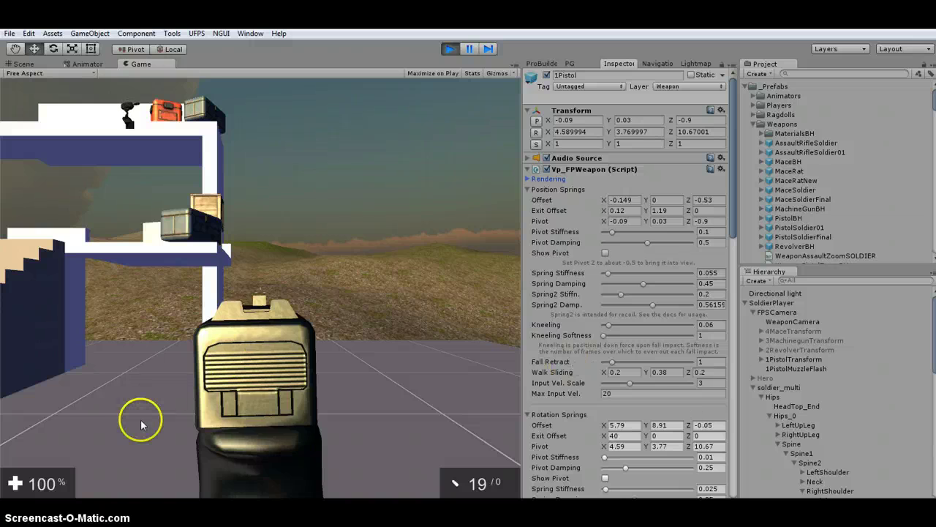
- Stop the scene and select the WeaponPistolZoom preset file assigned to 1Pistol's Zoom state
{"action": "left_click", "coordinate": [450, 49]}
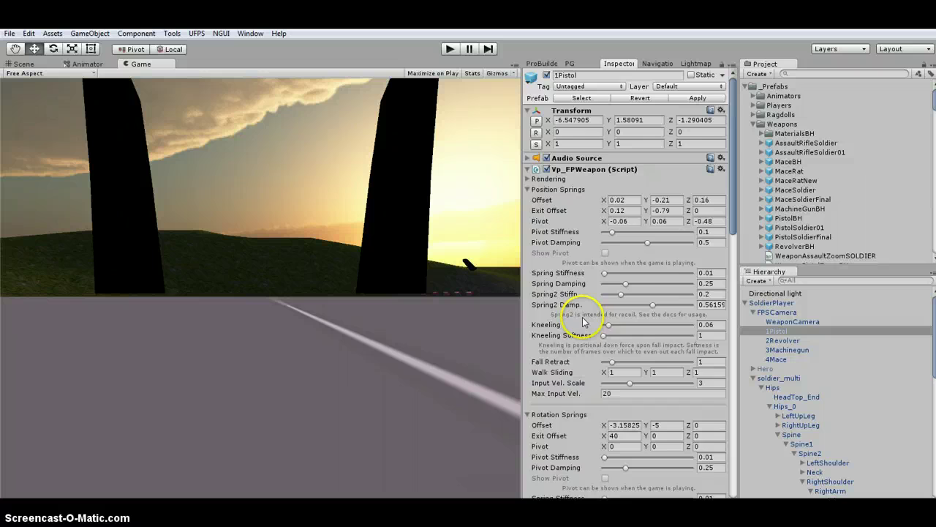
{"action": "scroll", "coordinate": [583, 323], "scroll_direction": "down", "scroll_amount": 10}
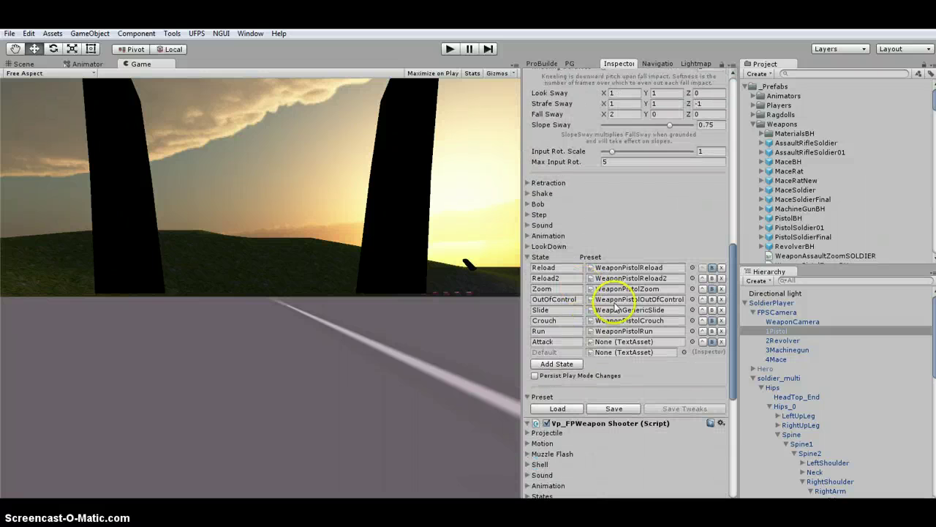
{"action": "left_click", "coordinate": [653, 290]}
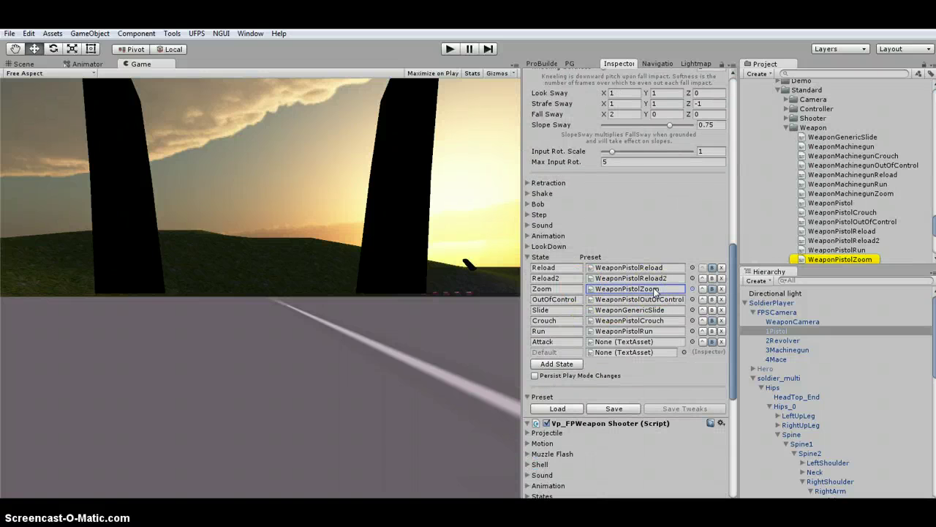
{"action": "left_click", "coordinate": [859, 259]}
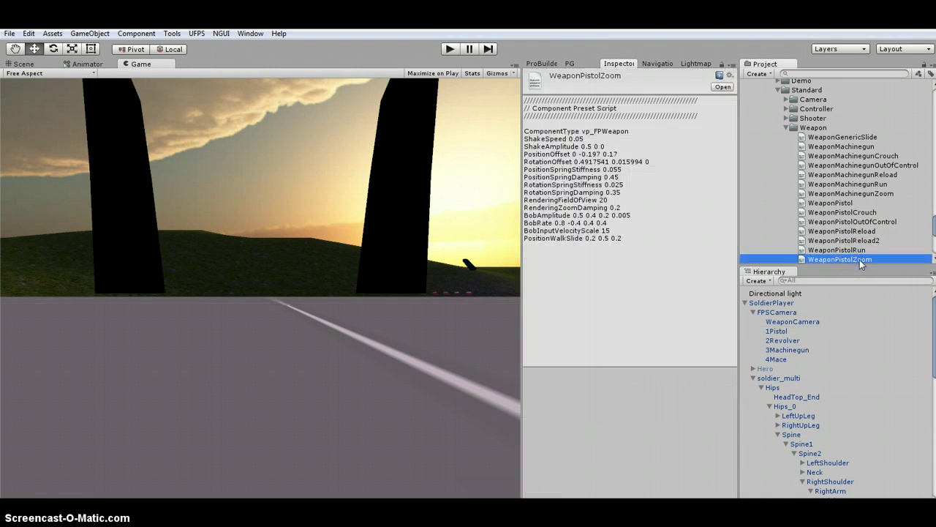
- Duplicate the preset as WeaponPistolZoomSoldierFinal and move the copy into the Weapons folder under _Prefabs
{"action": "right_click", "coordinate": [860, 260]}
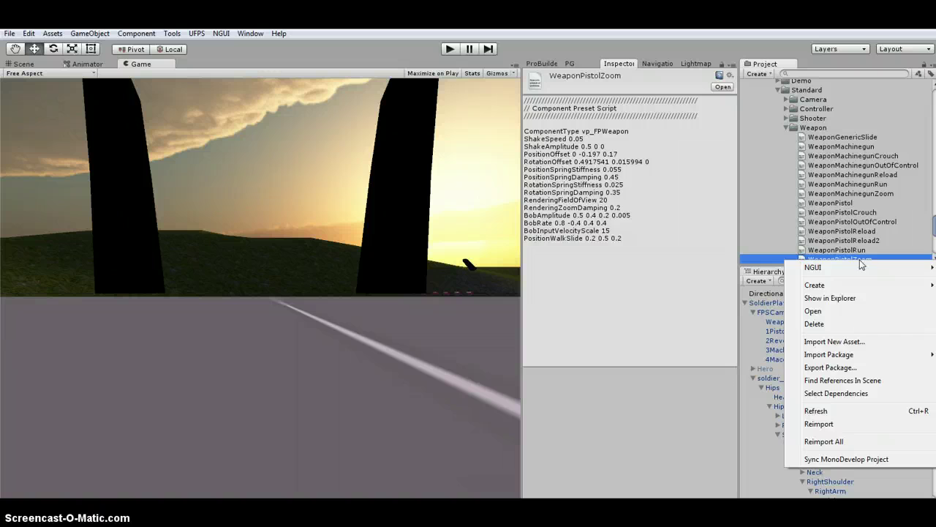
{"action": "left_click", "coordinate": [861, 237]}
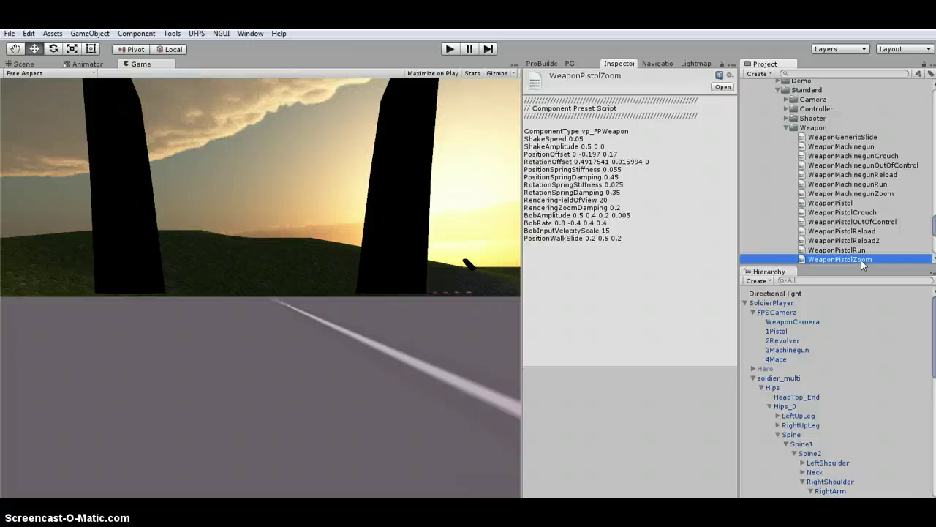
{"action": "key", "text": "ctrl+d"}
{"action": "left_click", "coordinate": [869, 189]}
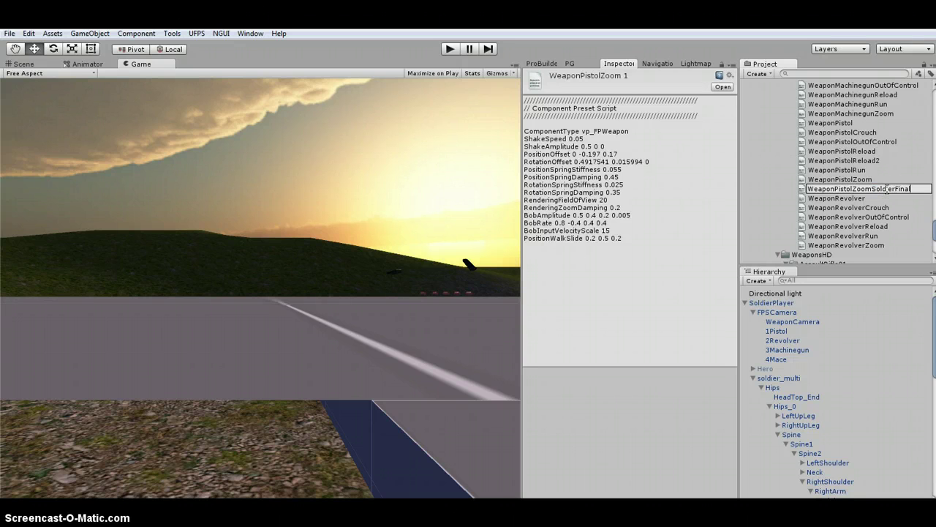
{"action": "key", "text": "Return"}
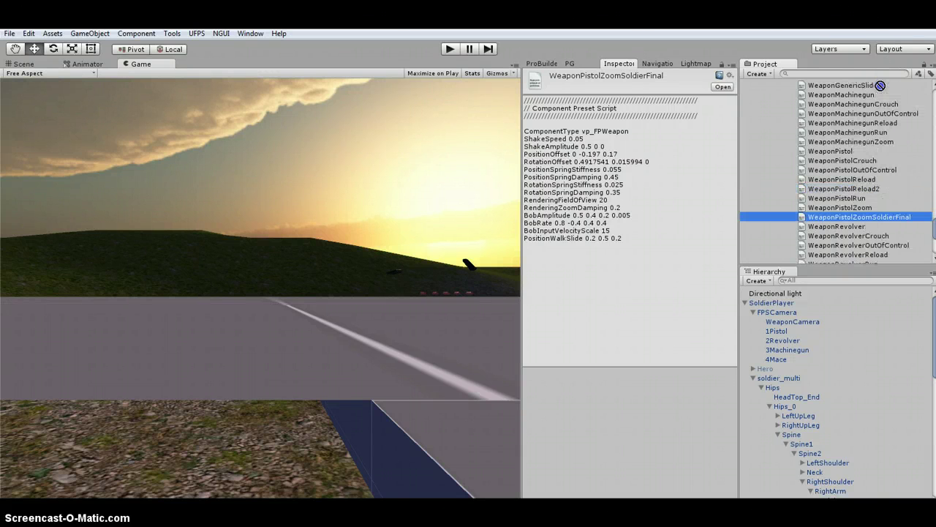
{"action": "left_click_drag", "start_coordinate": [880, 77], "coordinate": [770, 126]}
{"action": "scroll", "coordinate": [881, 230], "scroll_direction": "down", "scroll_amount": 3}
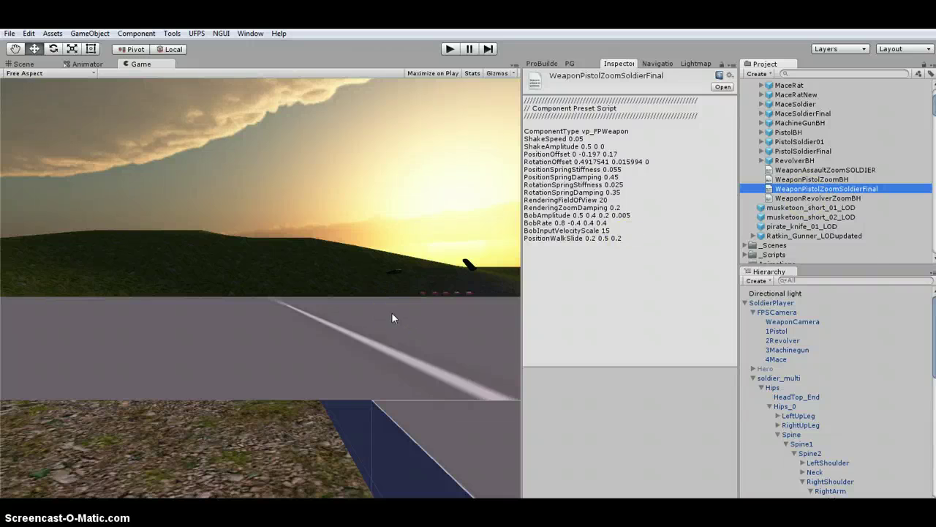
- Open WeaponPistolZoomSoldierFinal in MonoDevelop and set its PositionOffset to -0.149 0 -0.53
{"action": "left_click", "coordinate": [335, 339]}
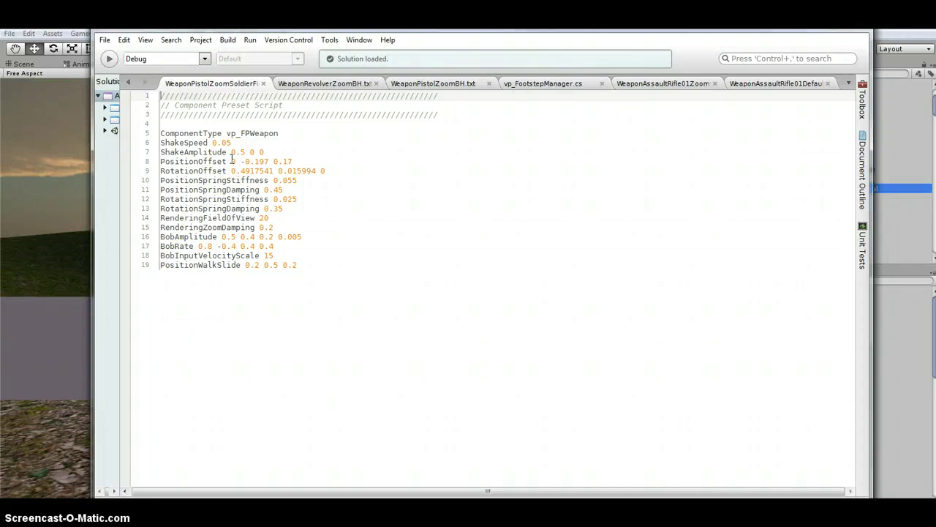
{"action": "left_click_drag", "start_coordinate": [309, 108], "coordinate": [224, 143]}
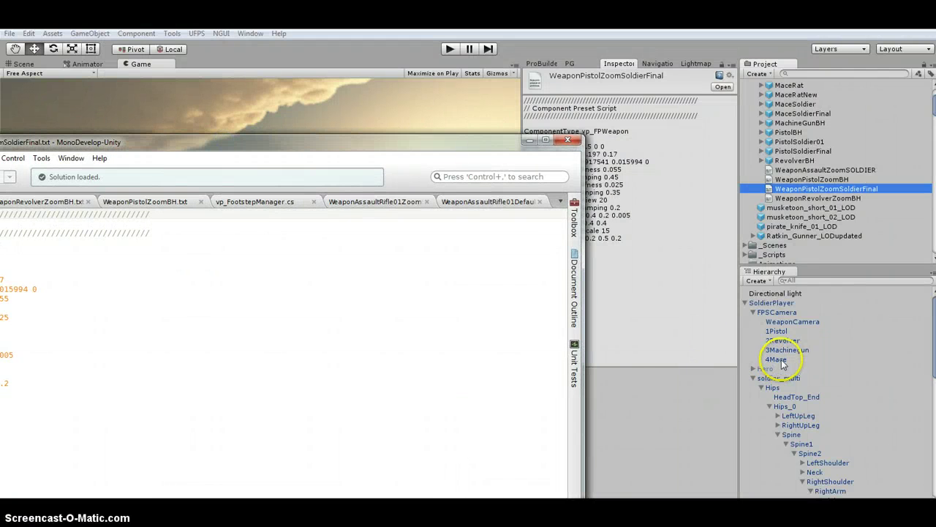
{"action": "left_click", "coordinate": [776, 330]}
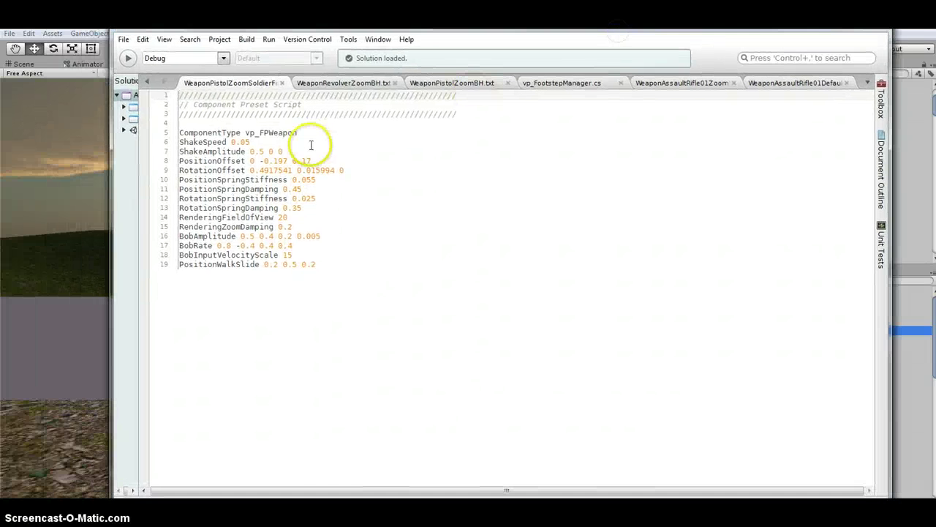
{"action": "left_click", "coordinate": [252, 160]}
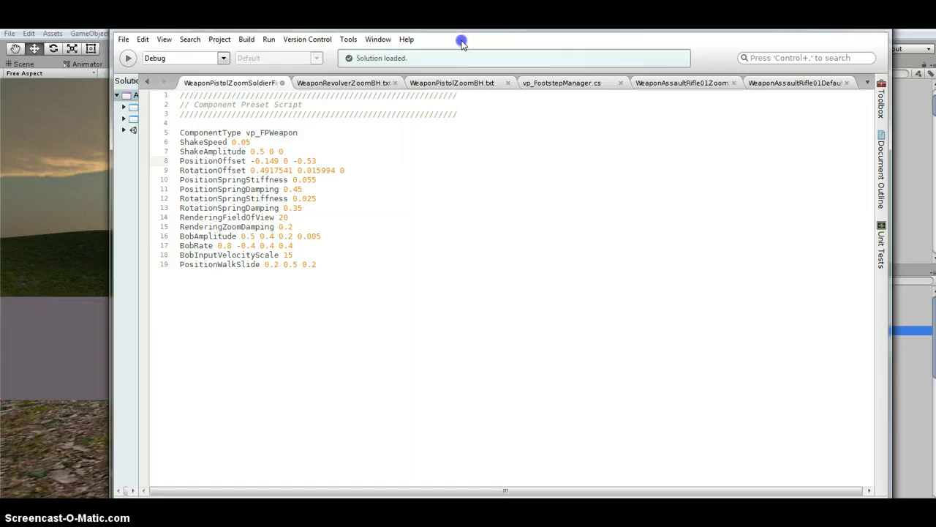
- Set RotationOffset 5.79 8.91 -0.05, RenderingFieldOfView 30, PositionExitOffset 0.12 1.19 0, PositionPivot -0.09 0.03 -0.9, RotationExitOffset 40 0 0 and RotationPivot 4.59 3.77 10.67
{"action": "left_click_drag", "start_coordinate": [461, 44], "coordinate": [479, 250]}
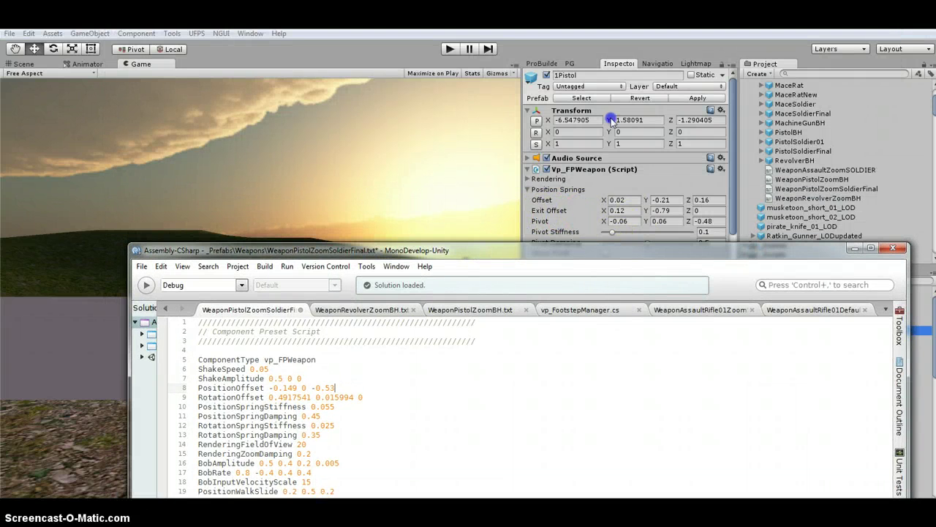
{"action": "left_click_drag", "start_coordinate": [612, 120], "coordinate": [609, 64]}
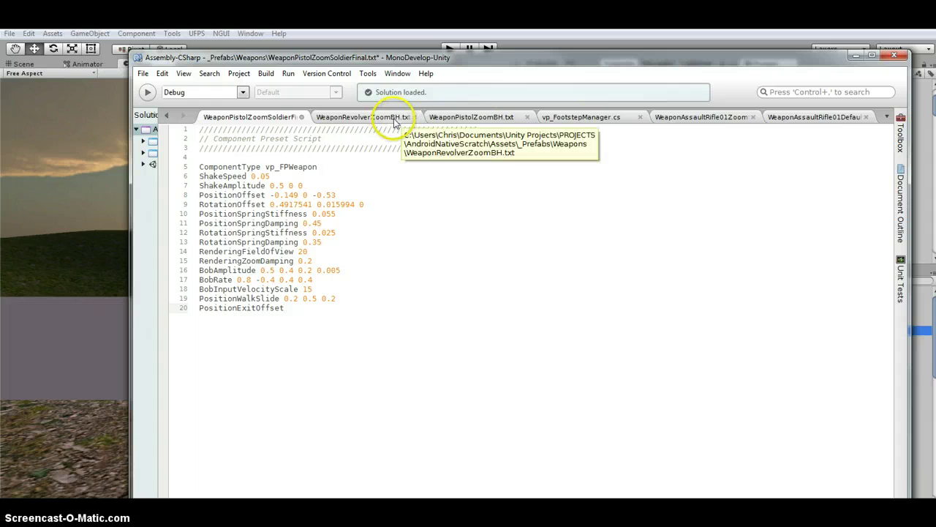
{"action": "left_click", "coordinate": [692, 118]}
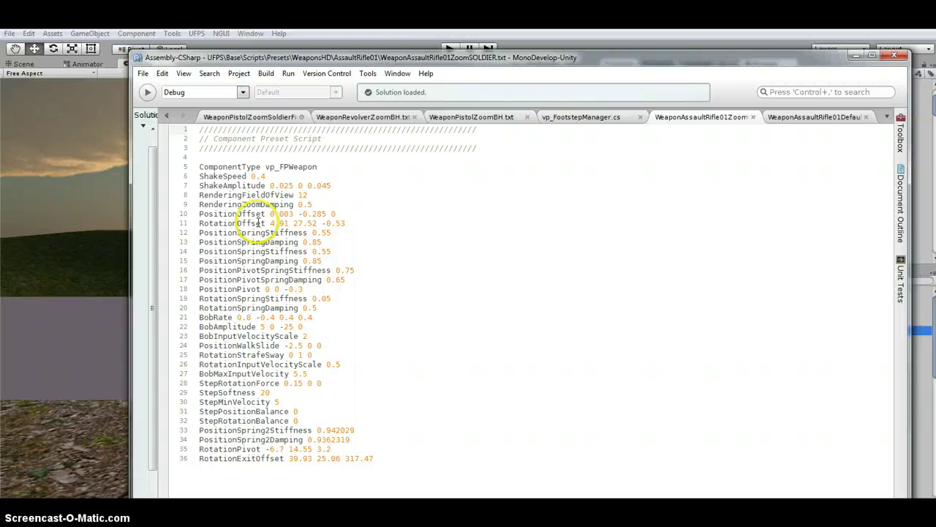
{"action": "double_click", "coordinate": [217, 458]}
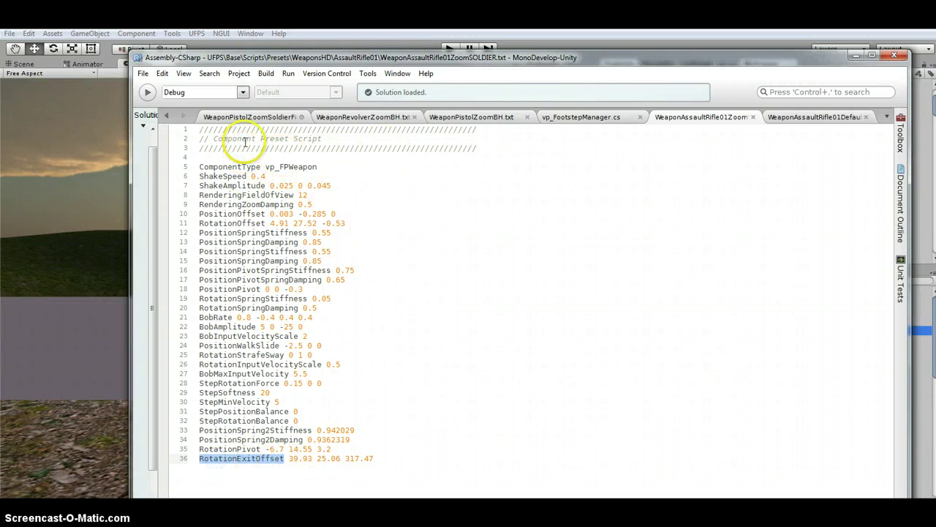
{"action": "left_click", "coordinate": [252, 117]}
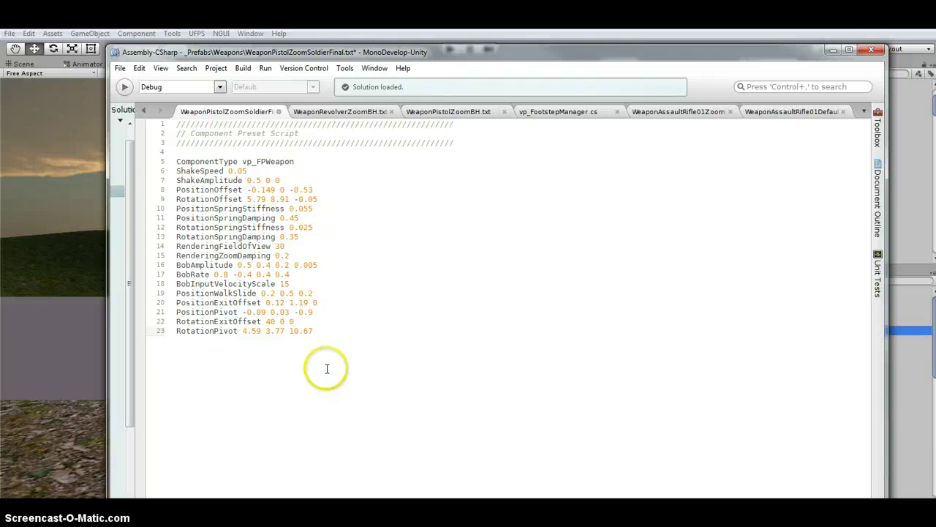
{"action": "left_click_drag", "start_coordinate": [212, 302], "coordinate": [214, 334]}
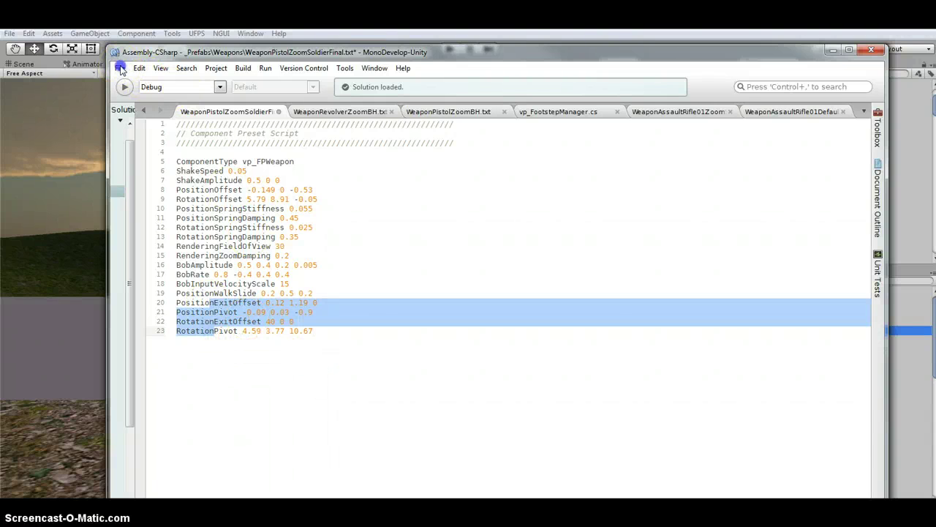
- Save the WeaponPistolZoomSoldierFinal preset file and convert its line endings
{"action": "left_click", "coordinate": [120, 68]}
{"action": "left_click", "coordinate": [134, 120]}
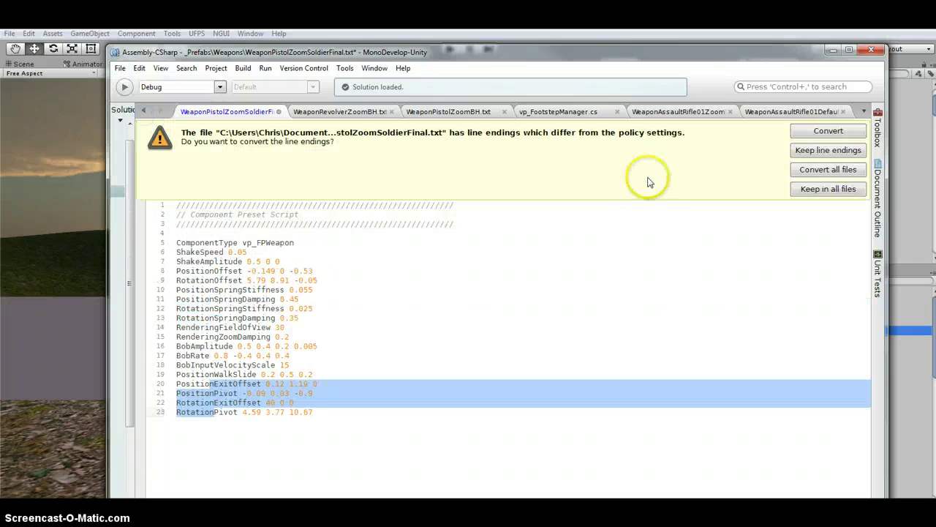
{"action": "left_click", "coordinate": [834, 133]}
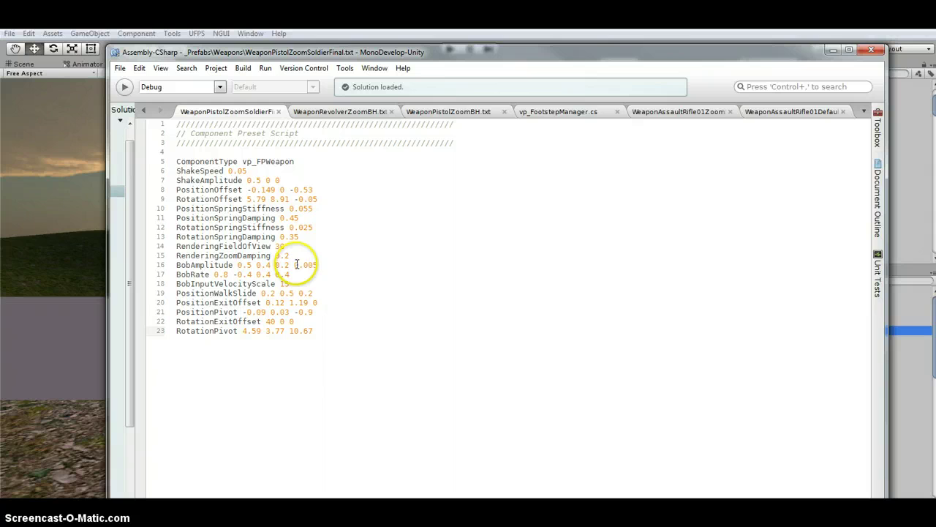
- Switch back to Unity and assign WeaponPistolZoomSoldierFinal as the preset of 1Pistol's Zoom state
{"action": "key", "text": "alt+Tab"}
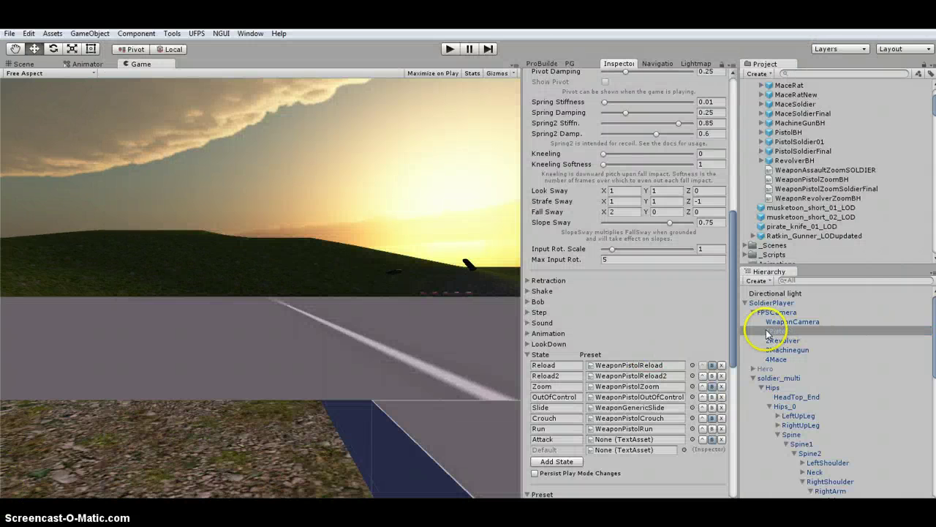
{"action": "scroll", "coordinate": [634, 329], "scroll_direction": "up", "scroll_amount": 10}
{"action": "scroll", "coordinate": [607, 199], "scroll_direction": "down", "scroll_amount": 15}
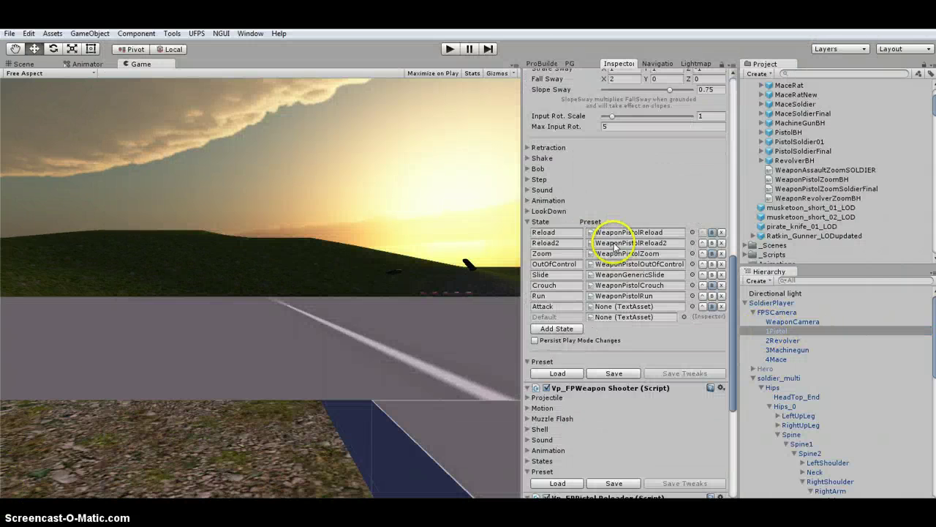
{"action": "left_click", "coordinate": [529, 151]}
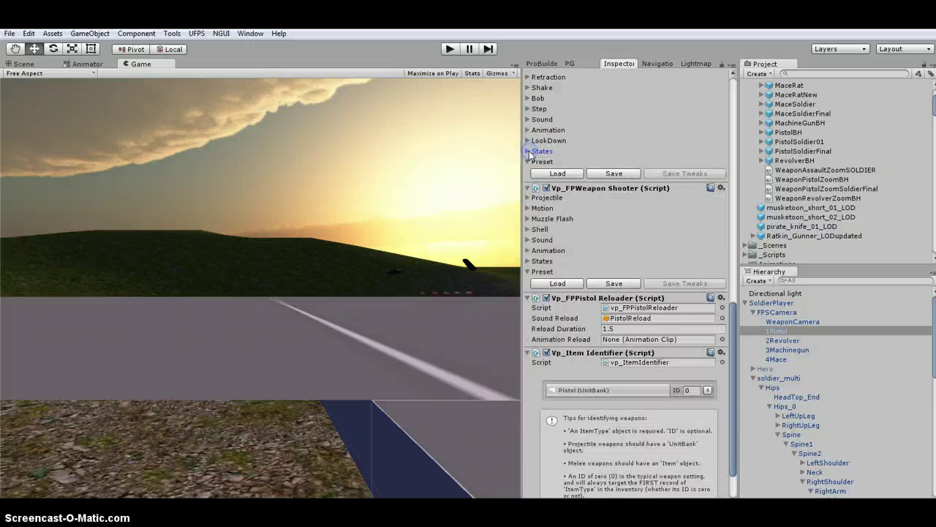
{"action": "left_click", "coordinate": [528, 152]}
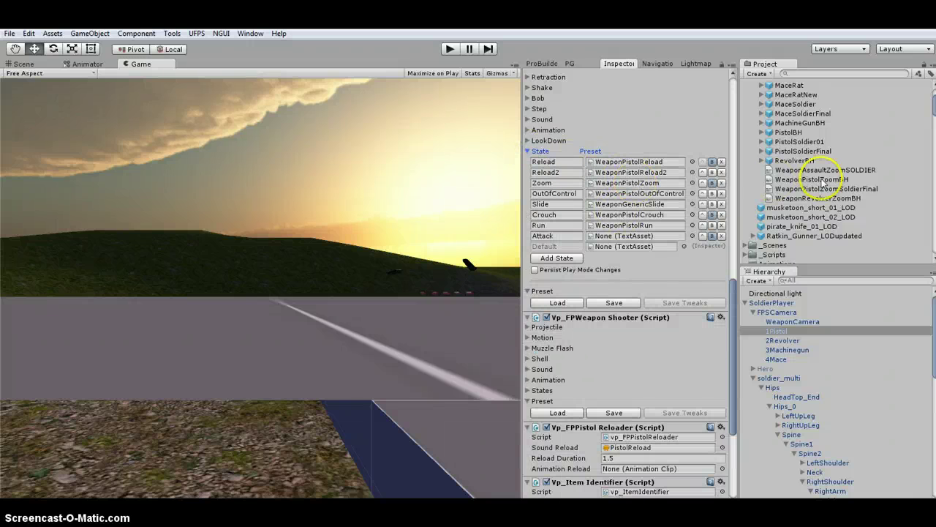
{"action": "left_click_drag", "start_coordinate": [835, 190], "coordinate": [663, 187]}
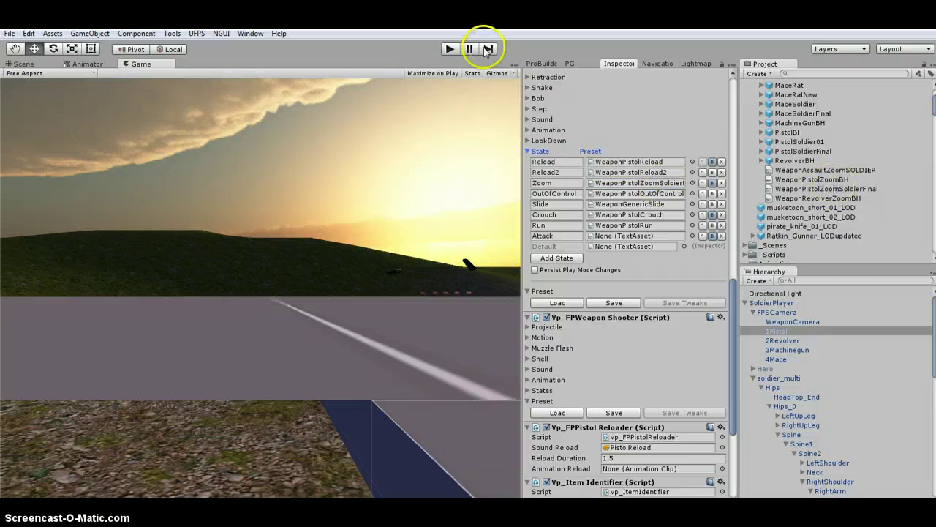
- Run the scene and equip the mace in the game
{"action": "left_click", "coordinate": [451, 49]}
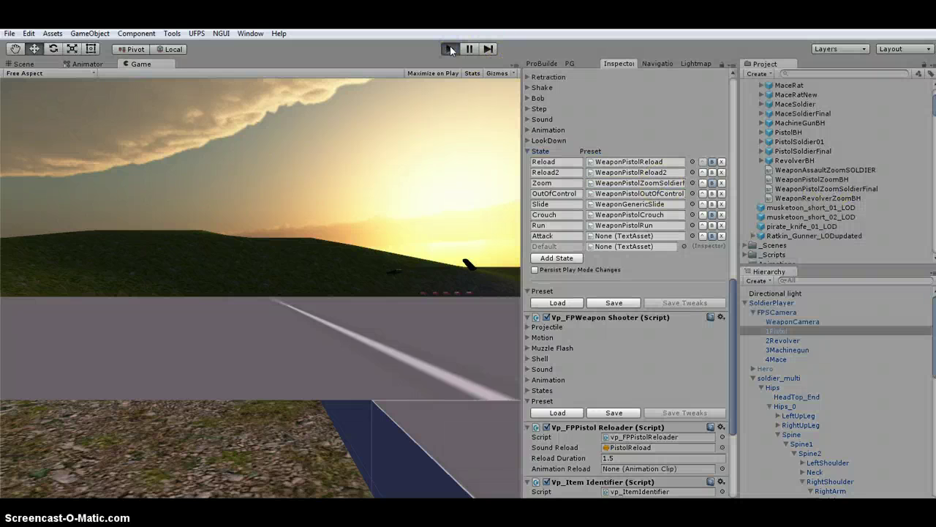
{"action": "left_click", "coordinate": [351, 330]}
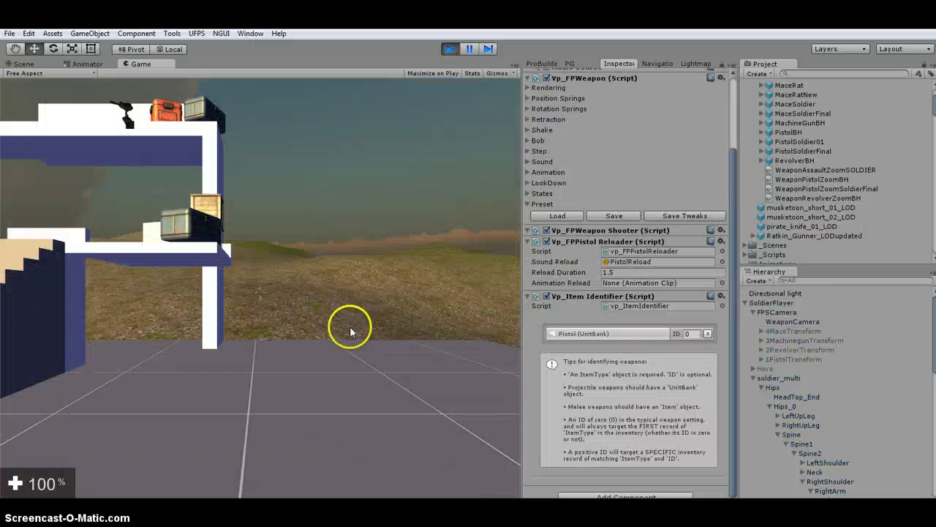
{"action": "key", "text": "4"}
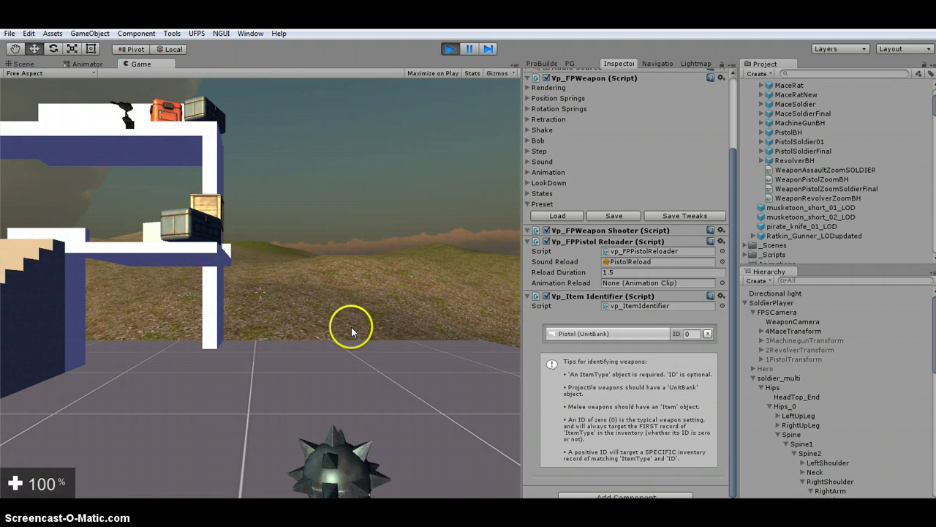
- Equip the pistol in the running game and test-fire it both zoomed in and unzoomed
{"action": "key", "text": "3"}
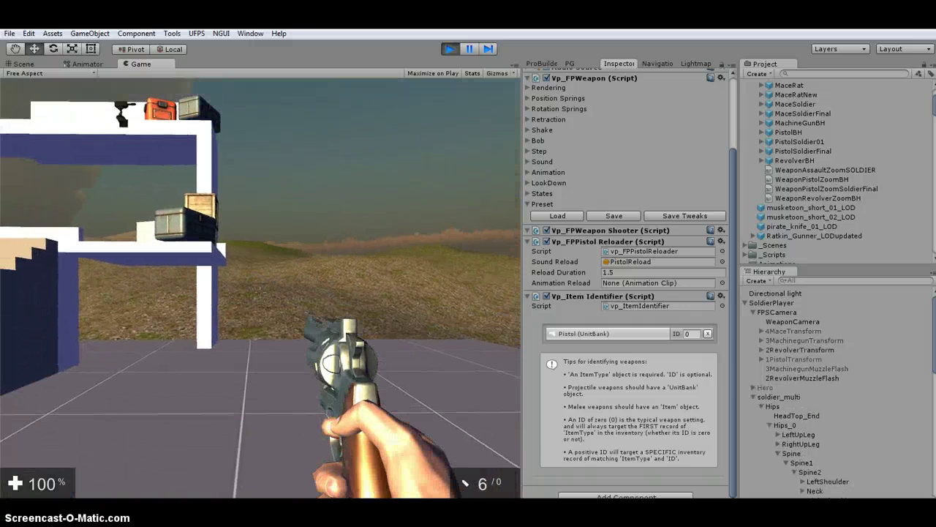
{"action": "key", "text": "1"}
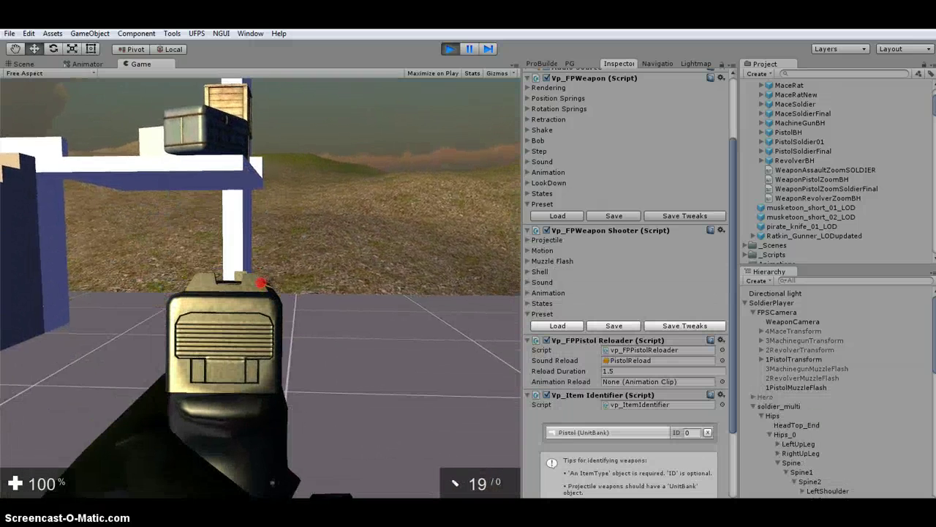
{"action": "left_click", "coordinate": [260, 283]}
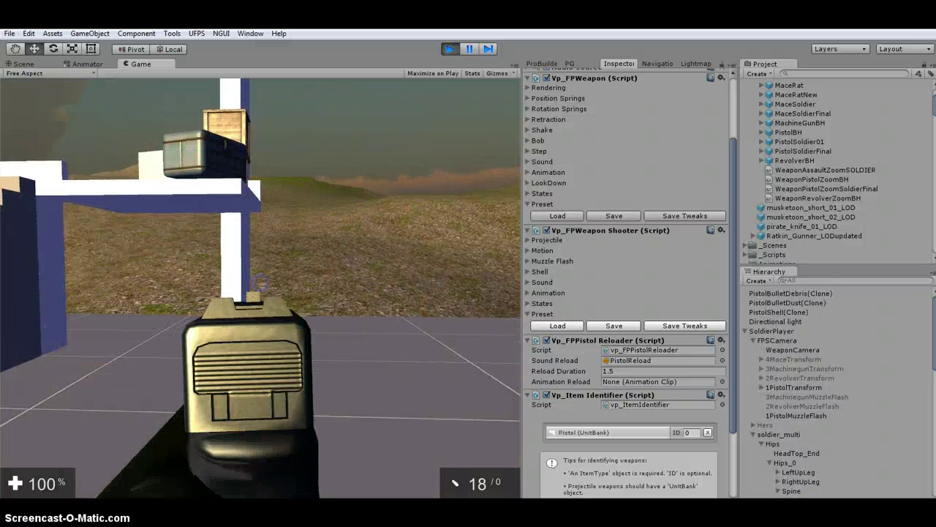
{"action": "left_click", "coordinate": [260, 283]}
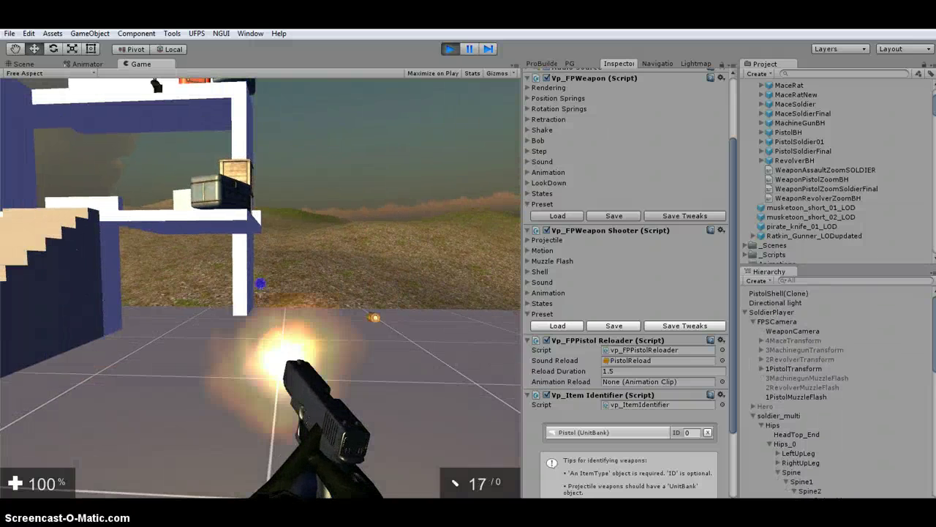
{"action": "right_click", "coordinate": [259, 283]}
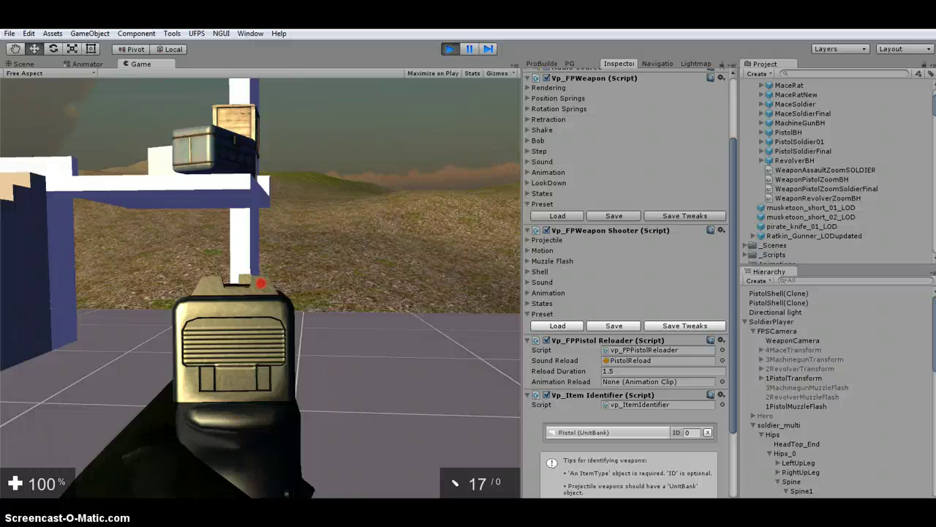
{"action": "right_click", "coordinate": [261, 283]}
{"action": "left_click", "coordinate": [259, 283]}
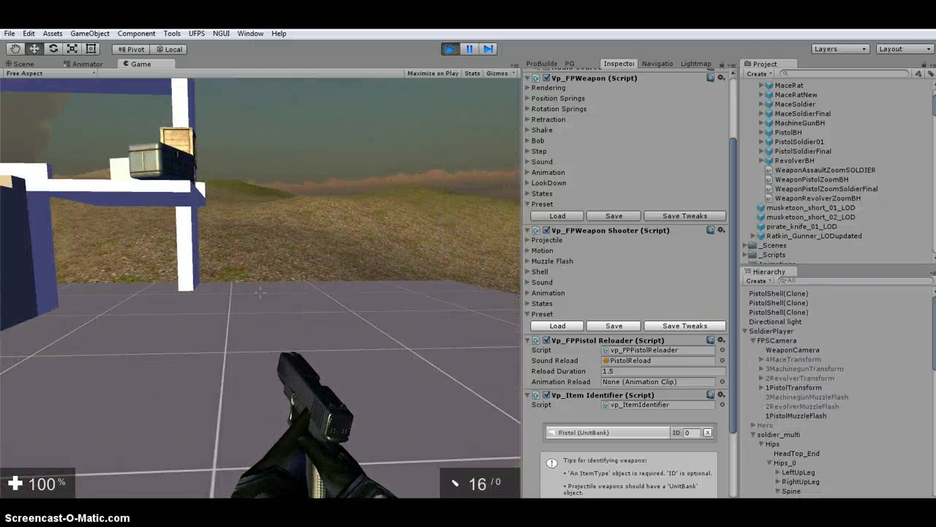
{"action": "key", "text": "Escape"}
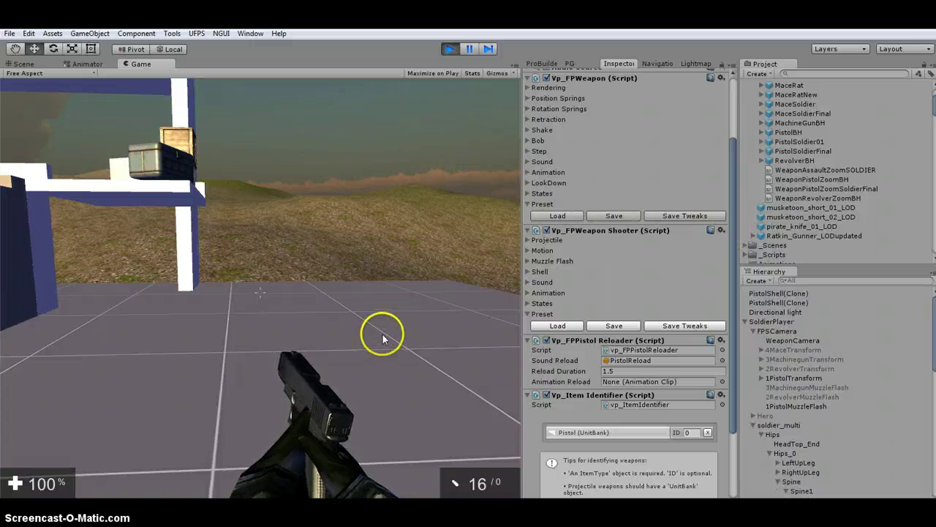
- Equip the machinegun and then the mace in the game, and test the mace's swing
{"action": "key", "text": "3"}
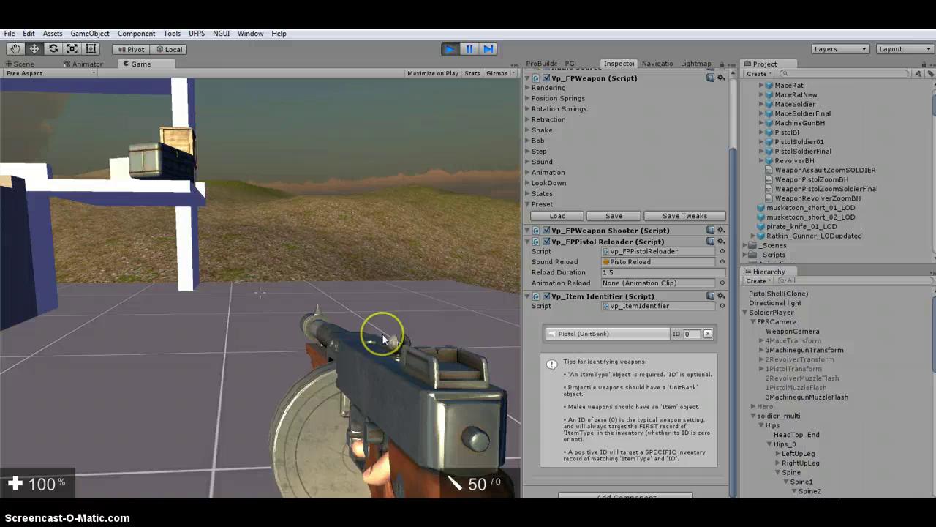
{"action": "key", "text": "4"}
{"action": "left_click", "coordinate": [375, 319]}
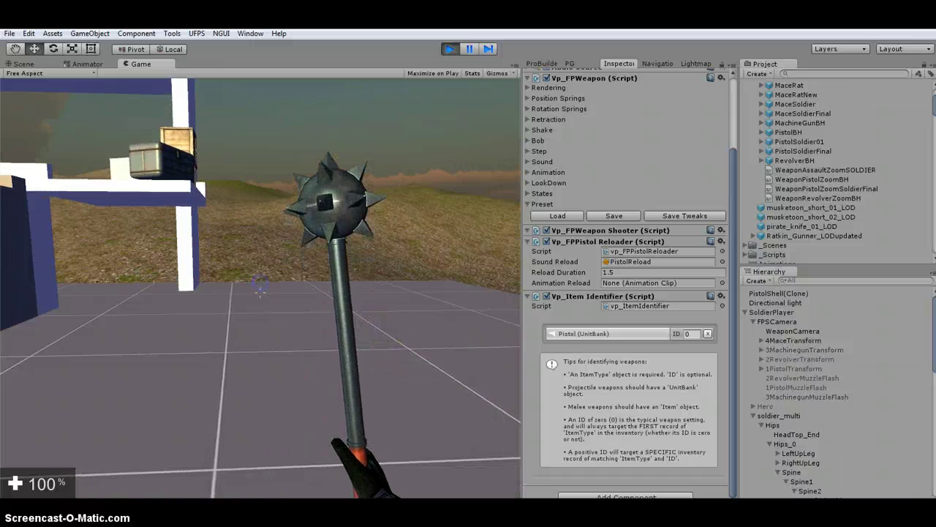
{"action": "left_click", "coordinate": [259, 283]}
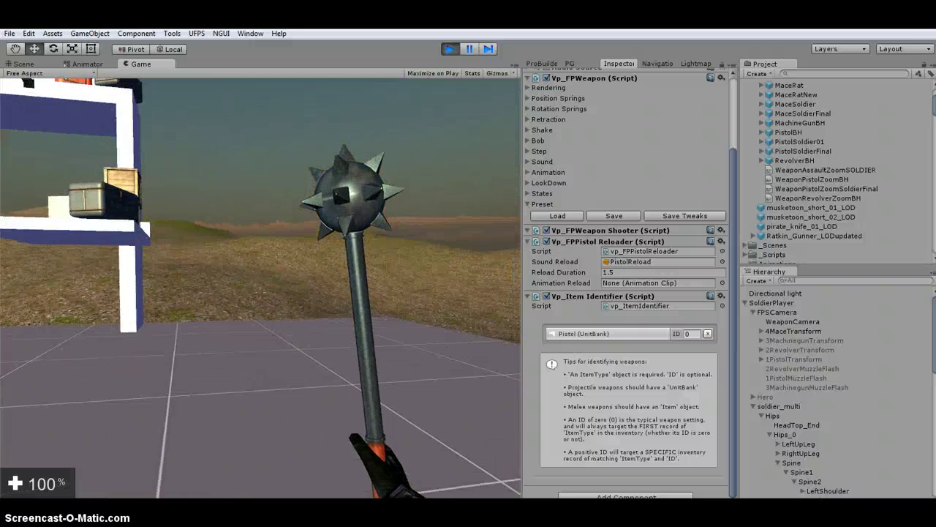
{"action": "key", "text": "Escape"}
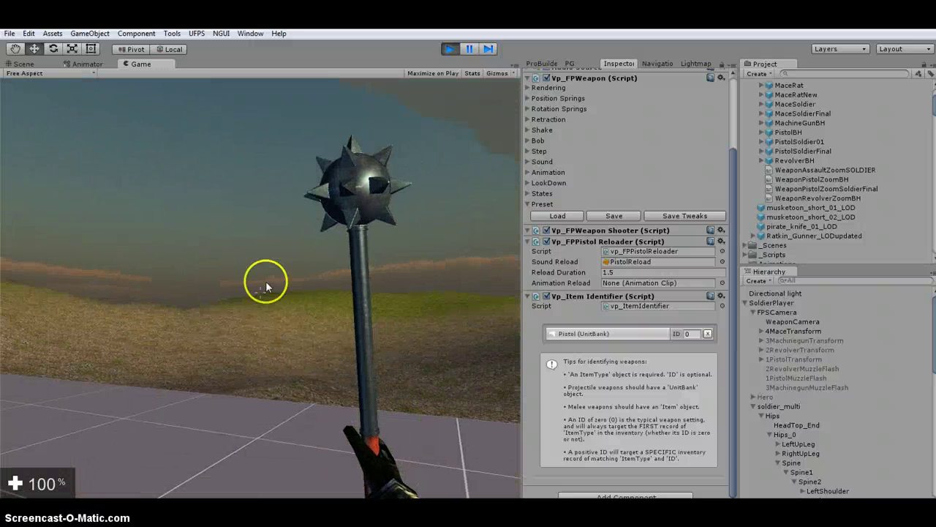
- Select 4Mace under 4MaceTransform and set its Position Springs Offset Y to -0.29 and its Field of View to 51
{"action": "scroll", "coordinate": [552, 155], "scroll_direction": "up", "scroll_amount": 5}
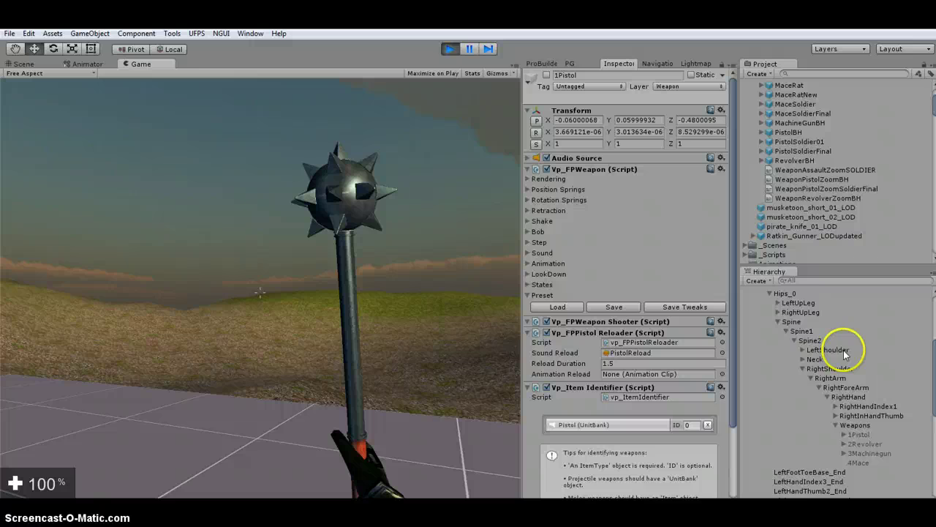
{"action": "left_click", "coordinate": [794, 332]}
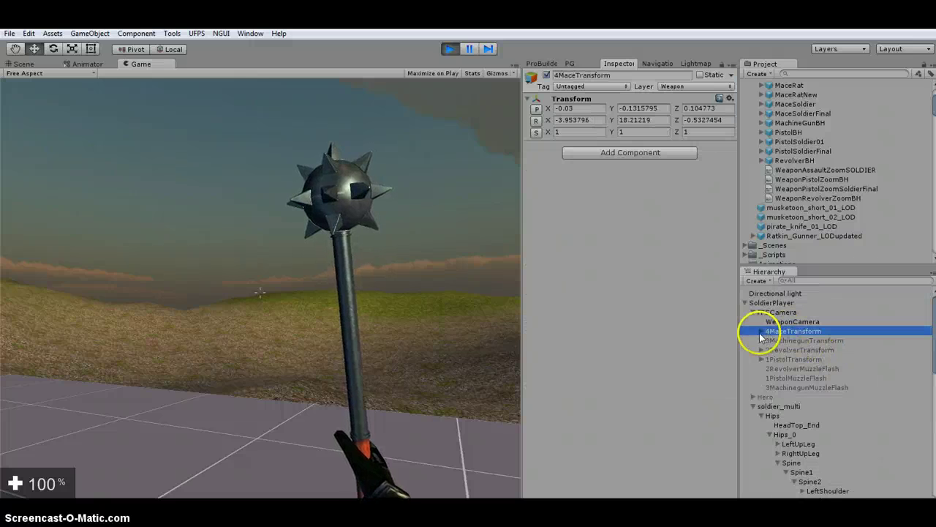
{"action": "left_click", "coordinate": [762, 332]}
{"action": "left_click", "coordinate": [780, 341]}
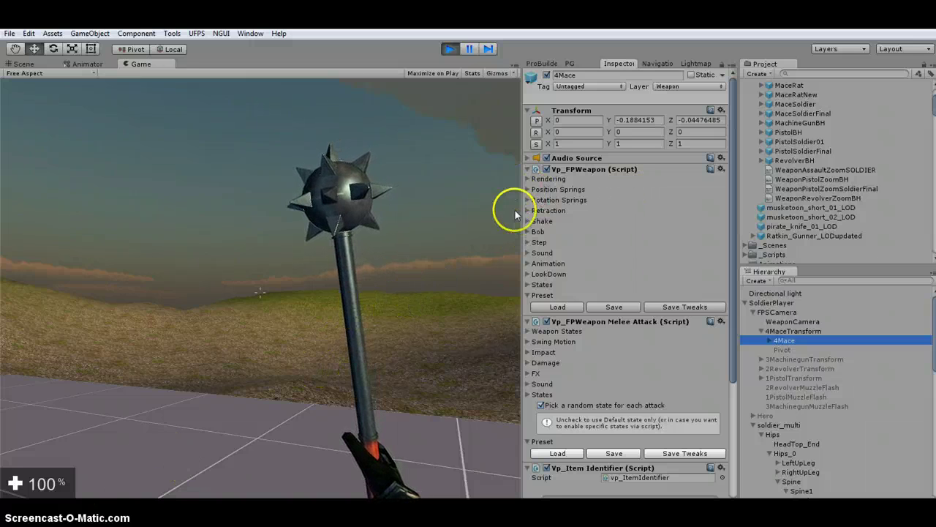
{"action": "left_click", "coordinate": [528, 189]}
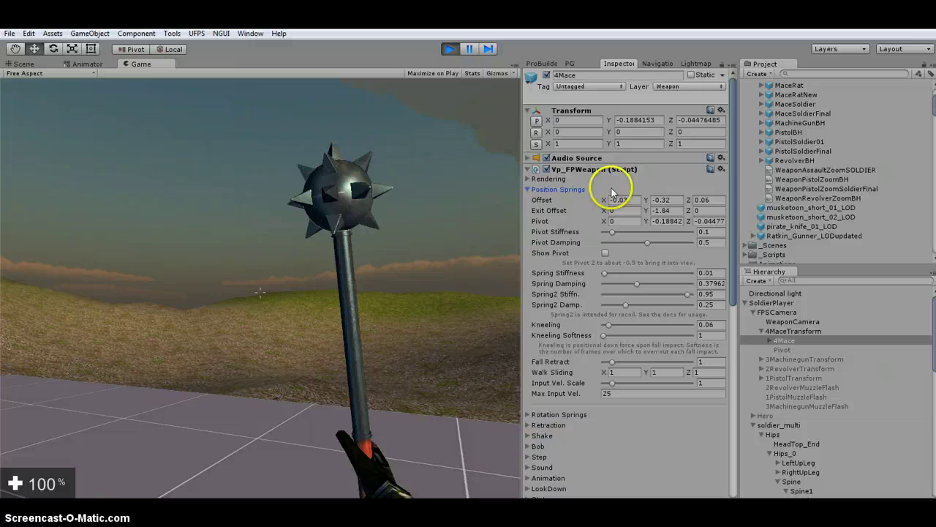
{"action": "left_click_drag", "start_coordinate": [646, 201], "coordinate": [645, 203]}
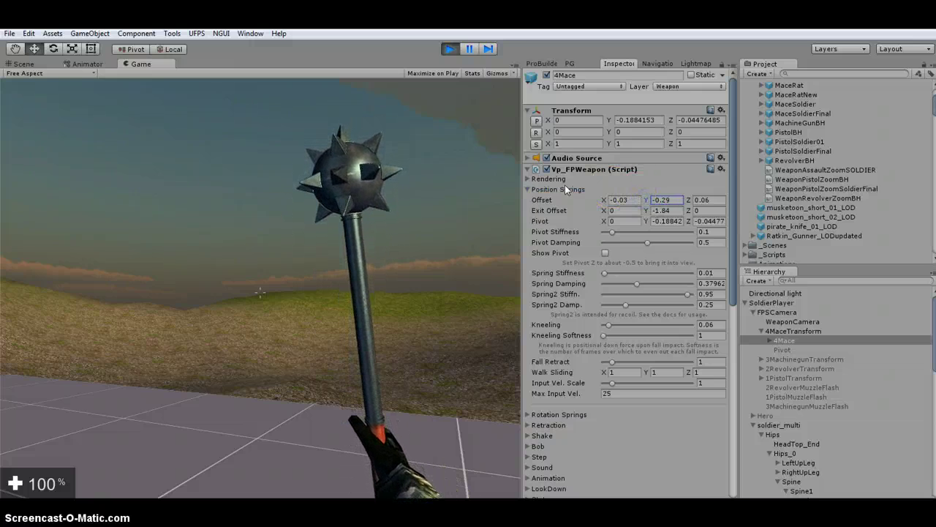
{"action": "left_click", "coordinate": [538, 179]}
{"action": "left_click", "coordinate": [627, 213]}
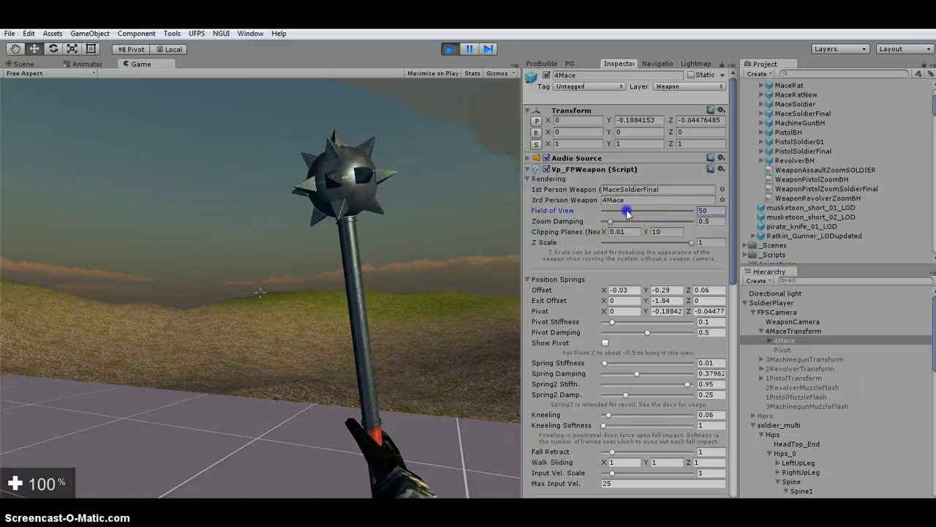
{"action": "mouse_move", "coordinate": [627, 213]}
{"action": "left_mouse_down"}
{"action": "mouse_move", "coordinate": [651, 213]}
{"action": "mouse_move", "coordinate": [627, 212]}
{"action": "left_mouse_up"}
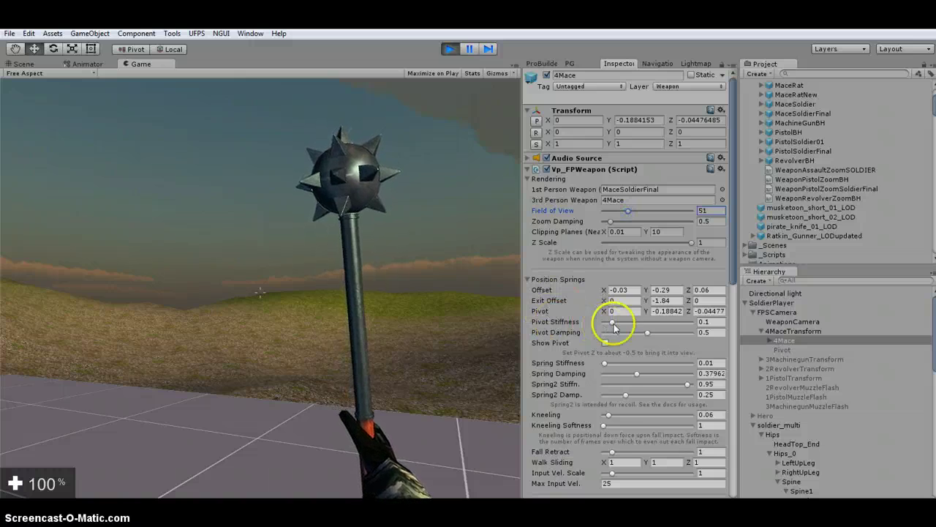
- Set 4Mace's position Pivot Y to -0.13, Offset Y to -0.3 and Z to -0.23, and Field of View to 100, then copy the Vp_FPWeapon component
{"action": "left_click_drag", "start_coordinate": [644, 311], "coordinate": [643, 310]}
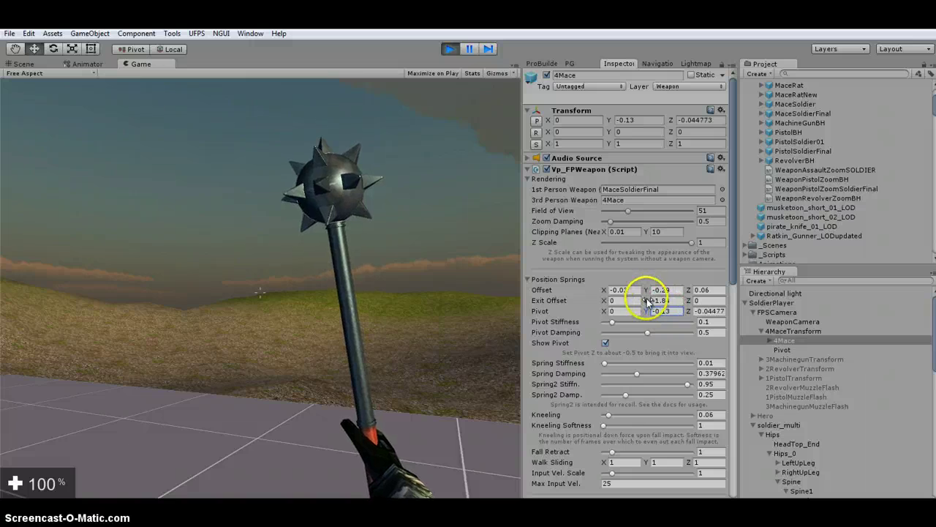
{"action": "left_click_drag", "start_coordinate": [648, 290], "coordinate": [686, 290]}
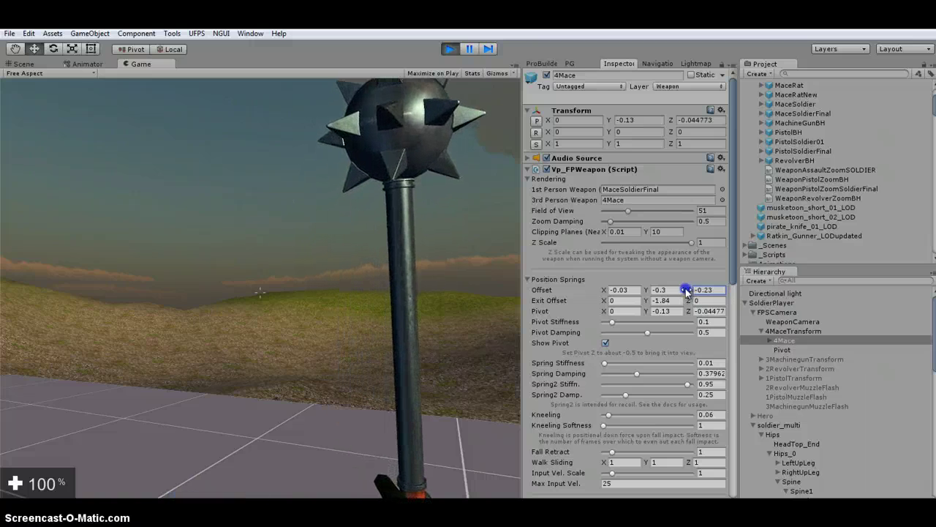
{"action": "left_click_drag", "start_coordinate": [628, 211], "coordinate": [654, 216]}
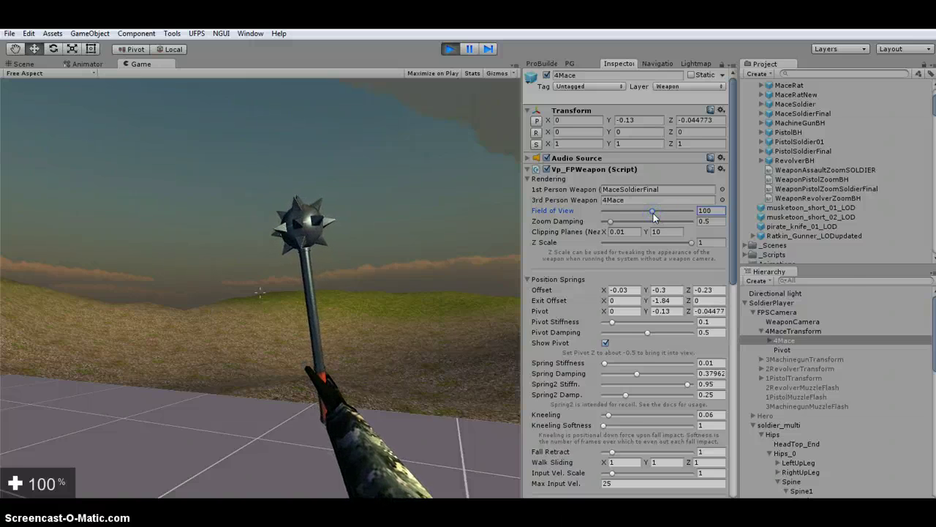
{"action": "left_click", "coordinate": [721, 169]}
{"action": "left_click", "coordinate": [761, 263]}
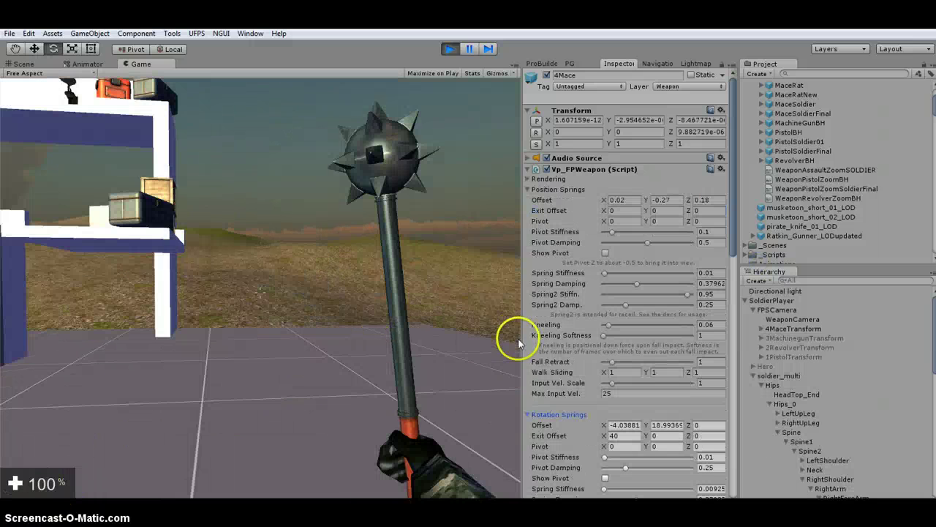
- Test the retuned mace's attack swing and look around with it in the running game
{"action": "left_click", "coordinate": [328, 330]}
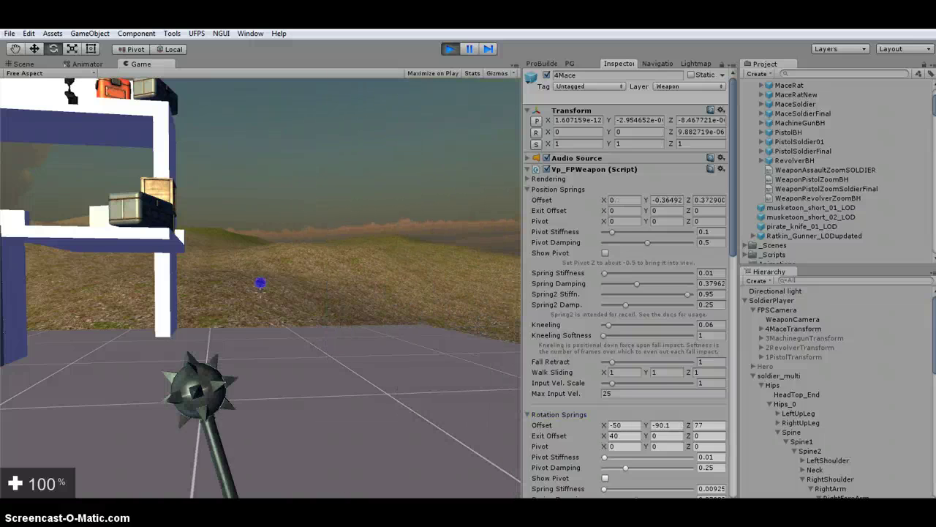
{"action": "key", "text": "3"}
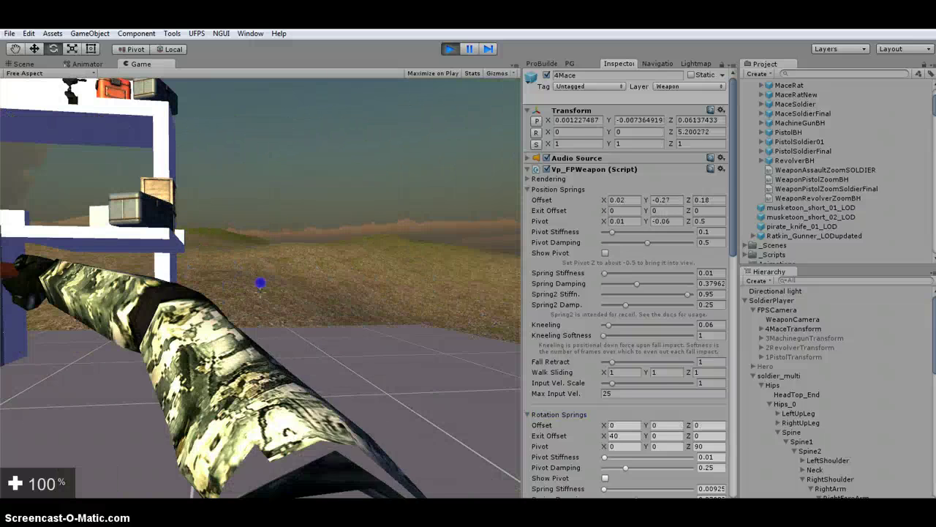
{"action": "key", "text": "4"}
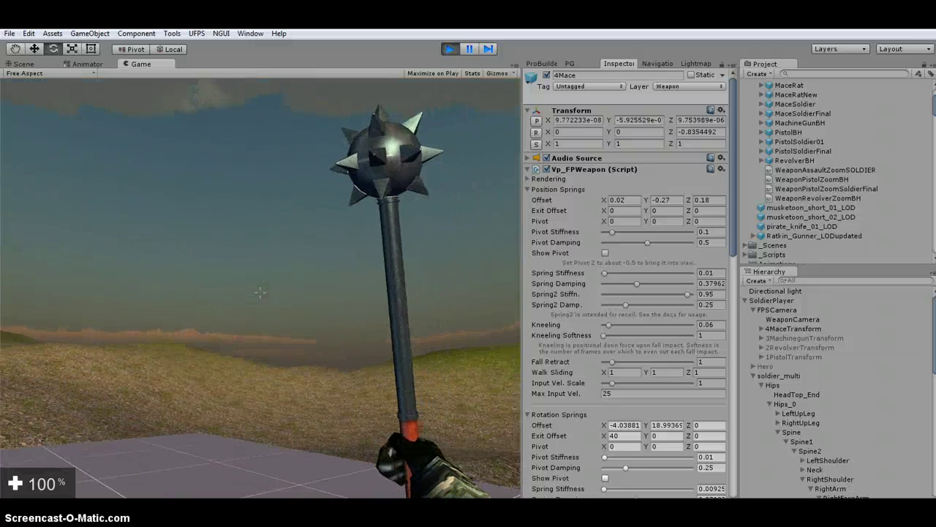
{"action": "key", "text": "Escape"}
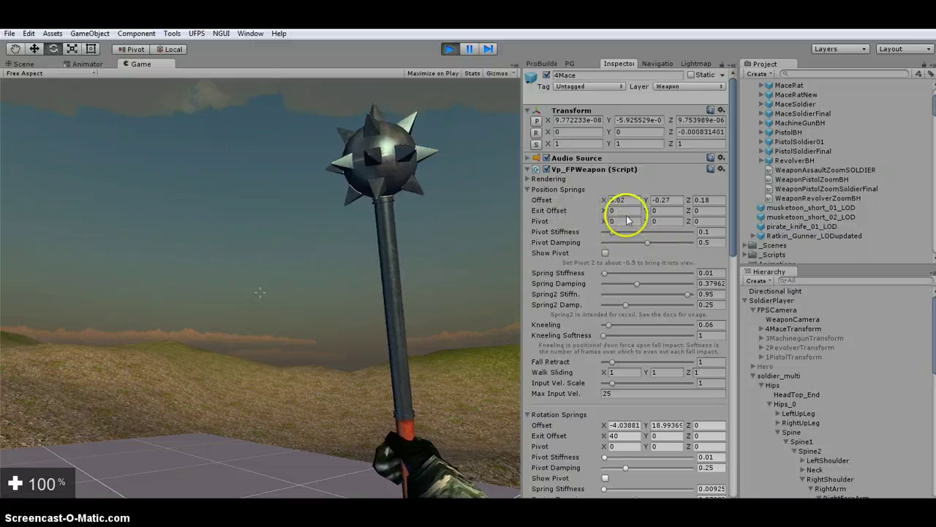
- Select 4Mace and review its Rendering, Position Springs and Rotation Springs settings
{"action": "left_click", "coordinate": [762, 329]}
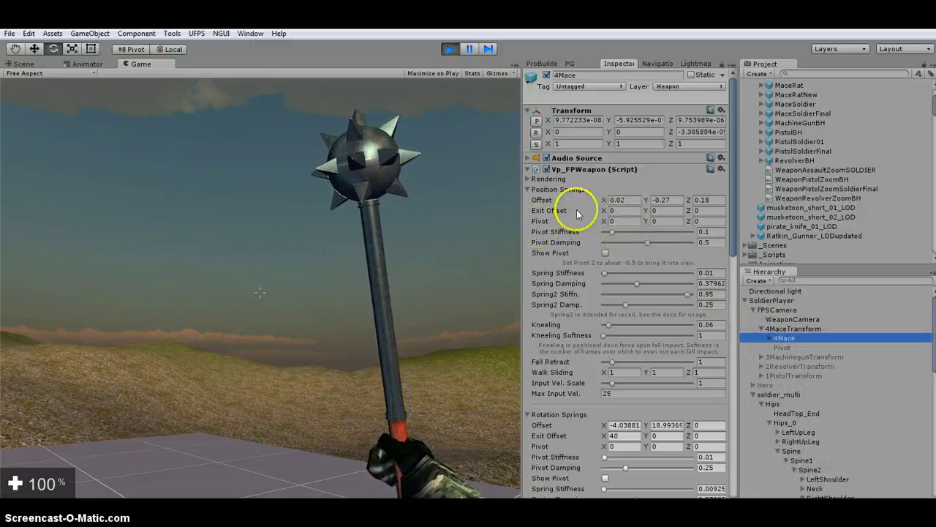
{"action": "left_click", "coordinate": [530, 178]}
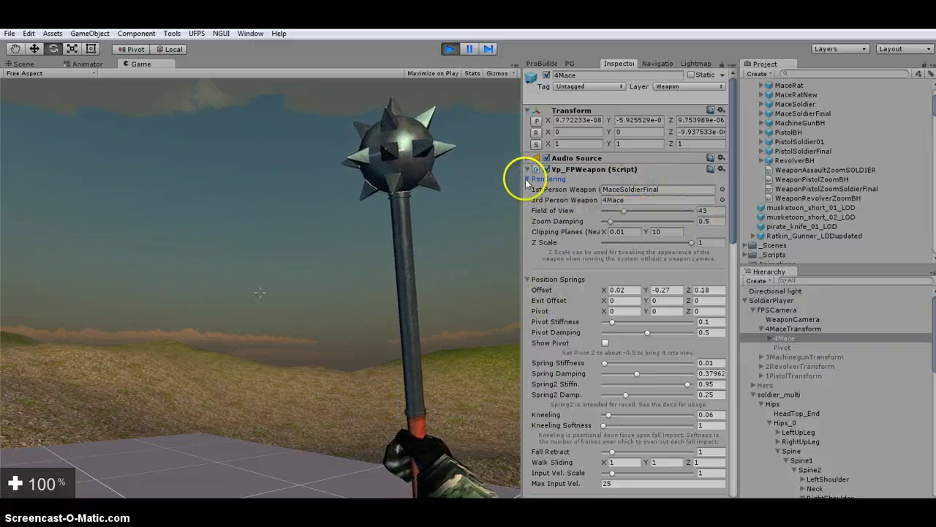
{"action": "left_click", "coordinate": [527, 179]}
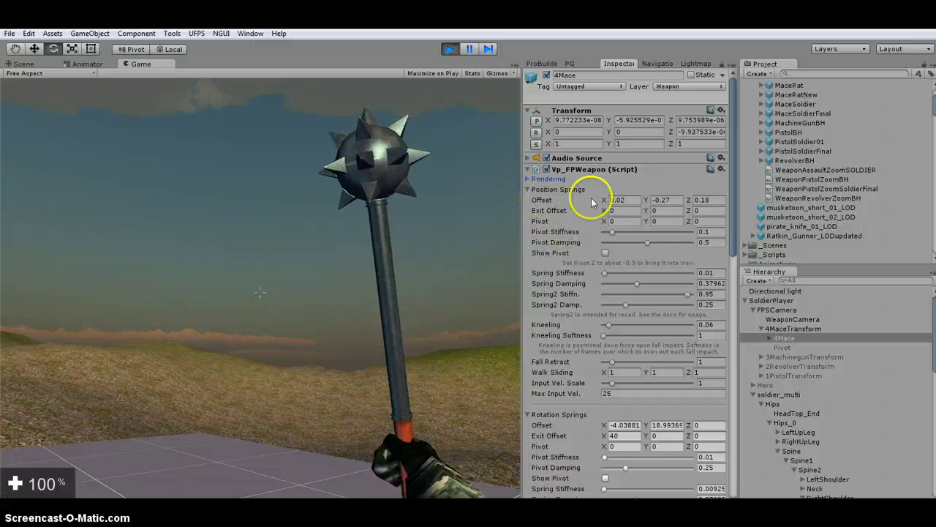
{"action": "left_click", "coordinate": [527, 190]}
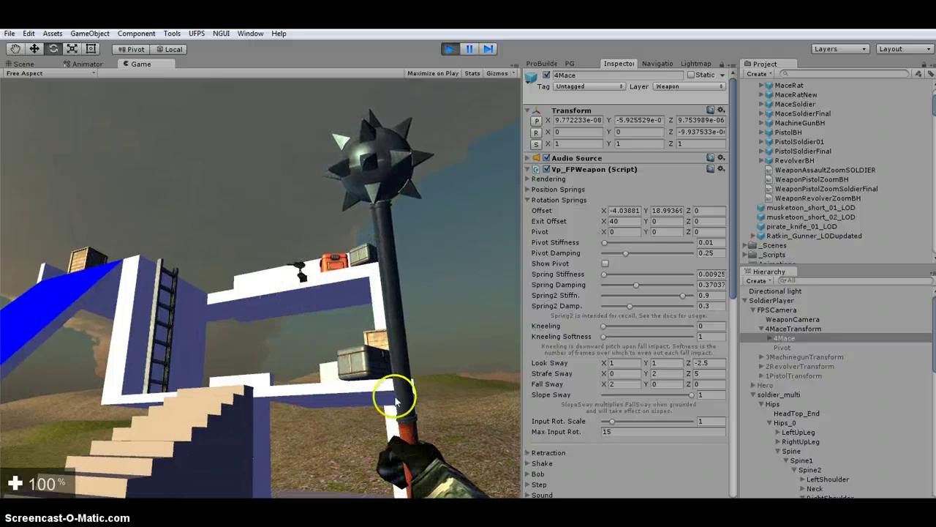
- Walk around with the mace in the game, switch to third-person view and back the soldier away from the stairs
{"action": "left_click", "coordinate": [384, 386]}
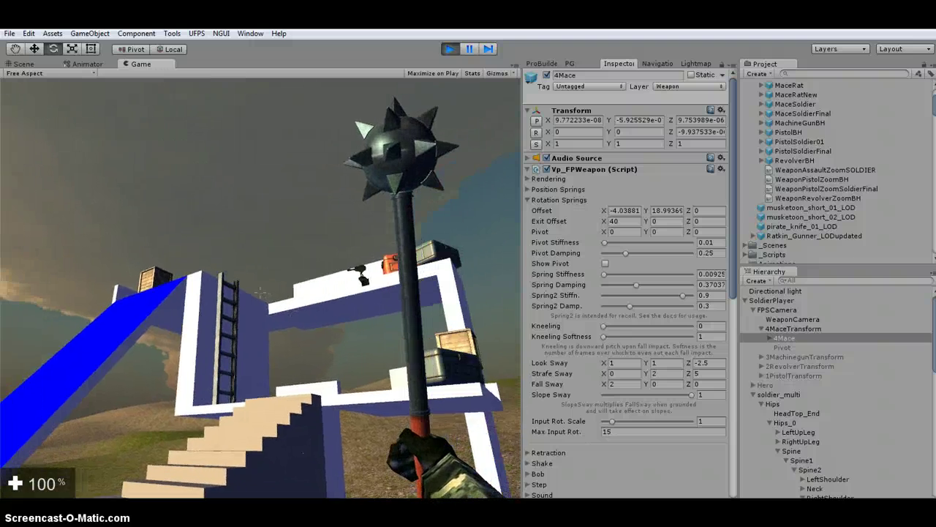
{"action": "key", "text": "w"}
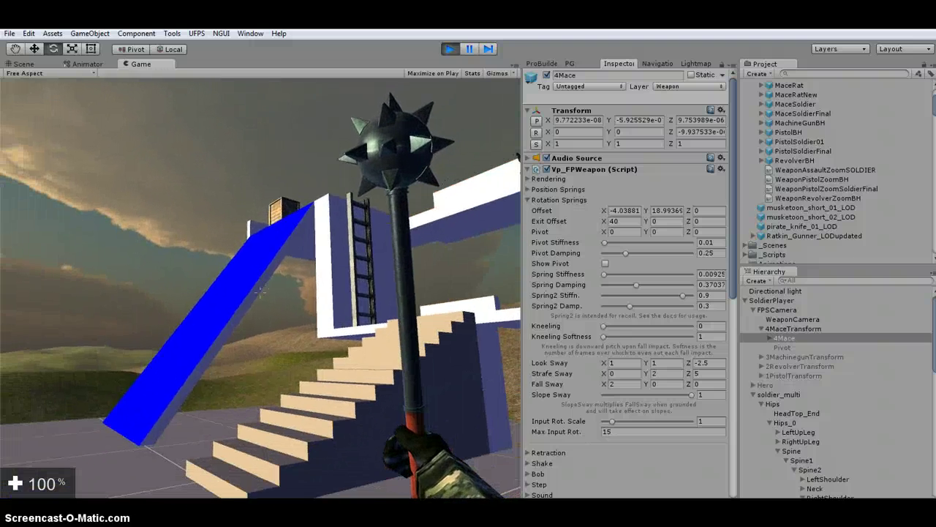
{"action": "key", "text": "v"}
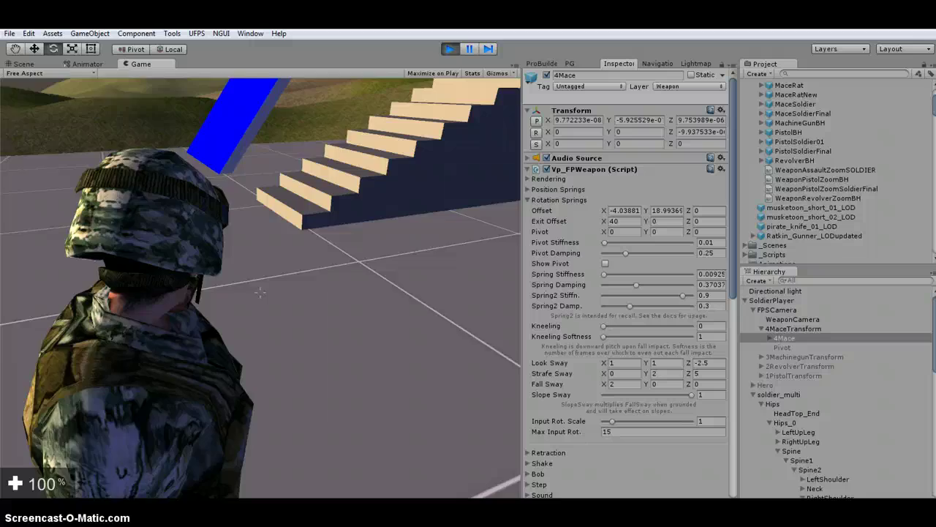
{"action": "key", "text": "s"}
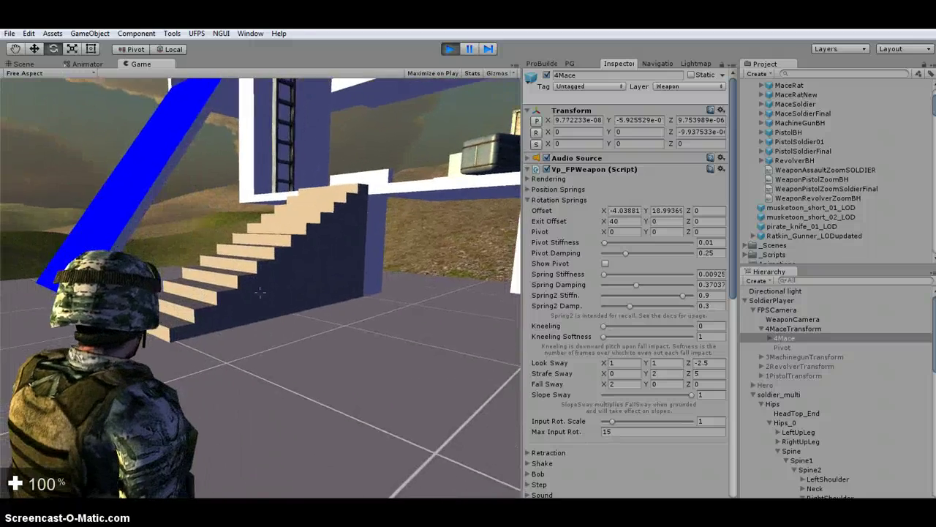
{"action": "key", "text": "s"}
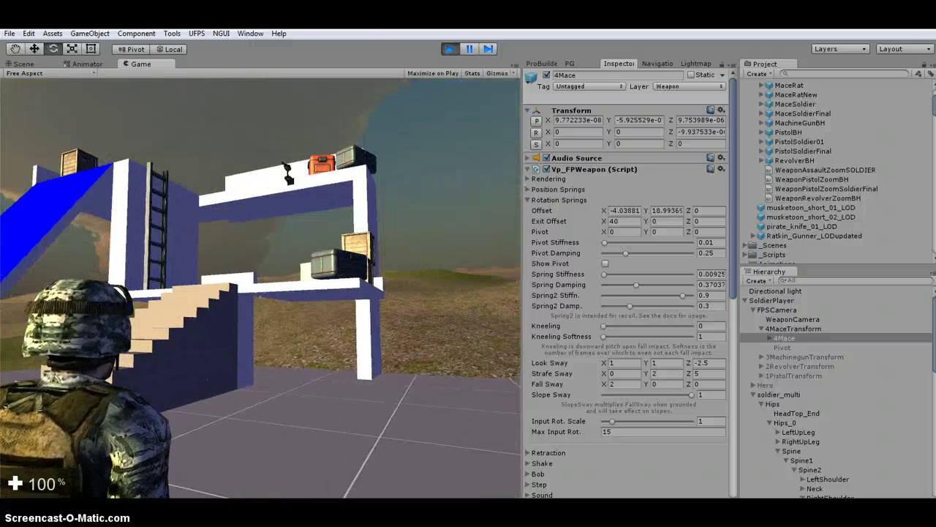
- Move the soldier forward in third-person view and test the mace's attack swings from behind
{"action": "key", "text": "w"}
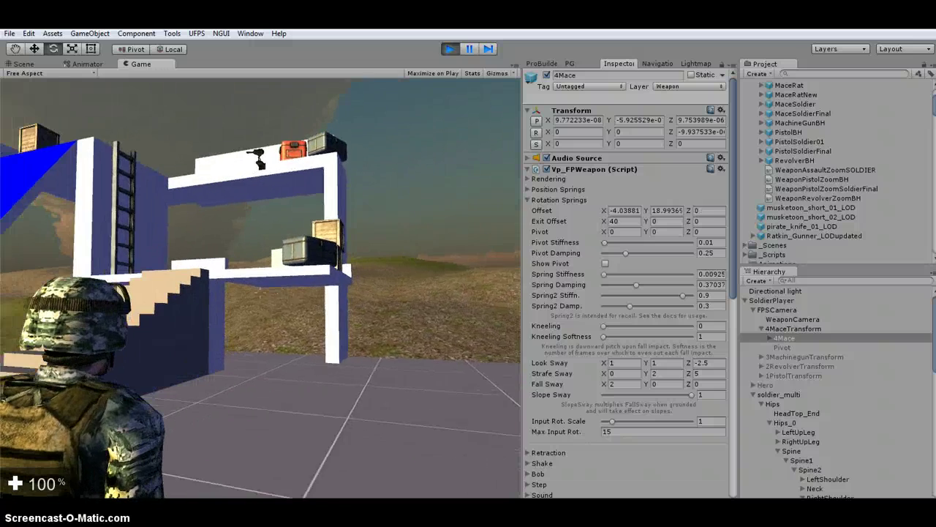
{"action": "key", "text": "w"}
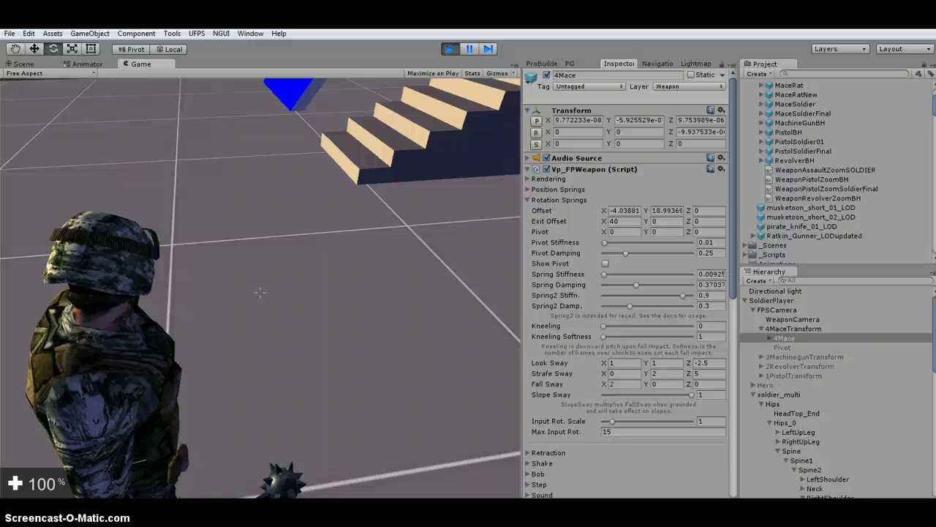
{"action": "left_click", "coordinate": [260, 284]}
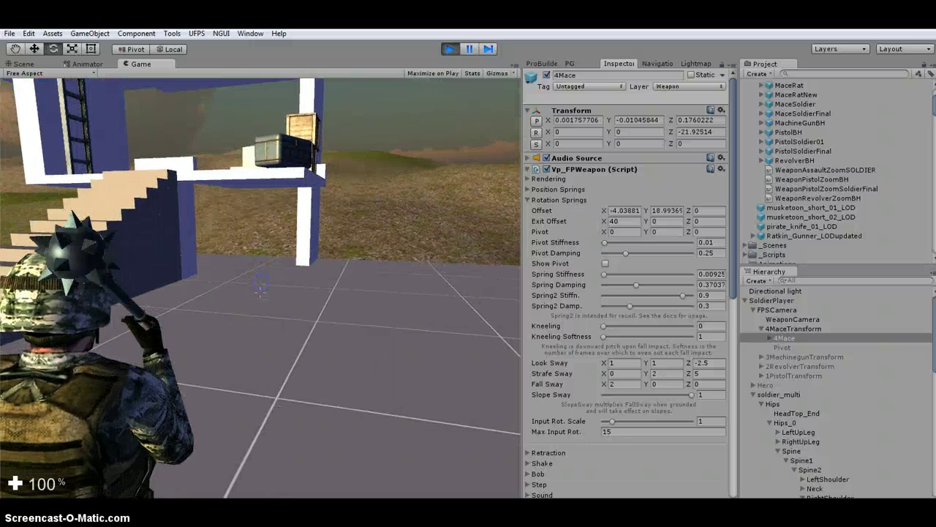
{"action": "left_click", "coordinate": [260, 284]}
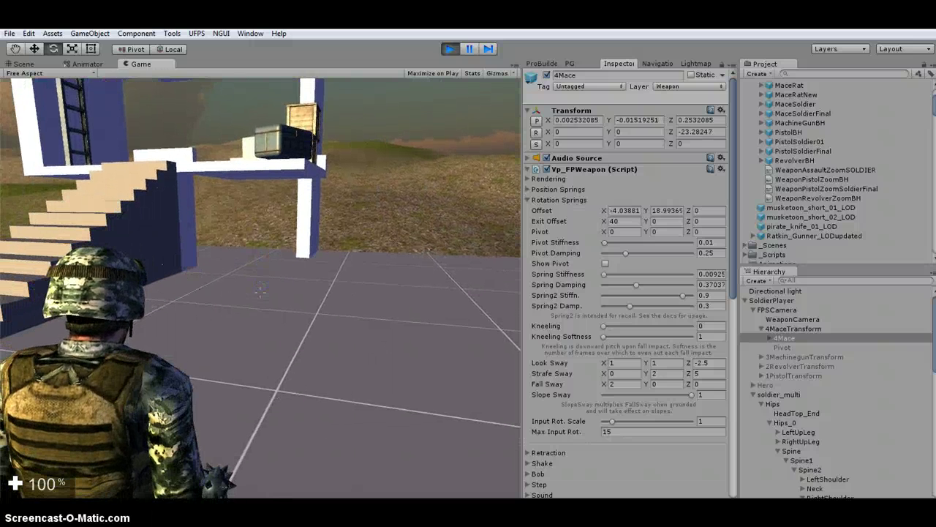
{"action": "left_click", "coordinate": [257, 287]}
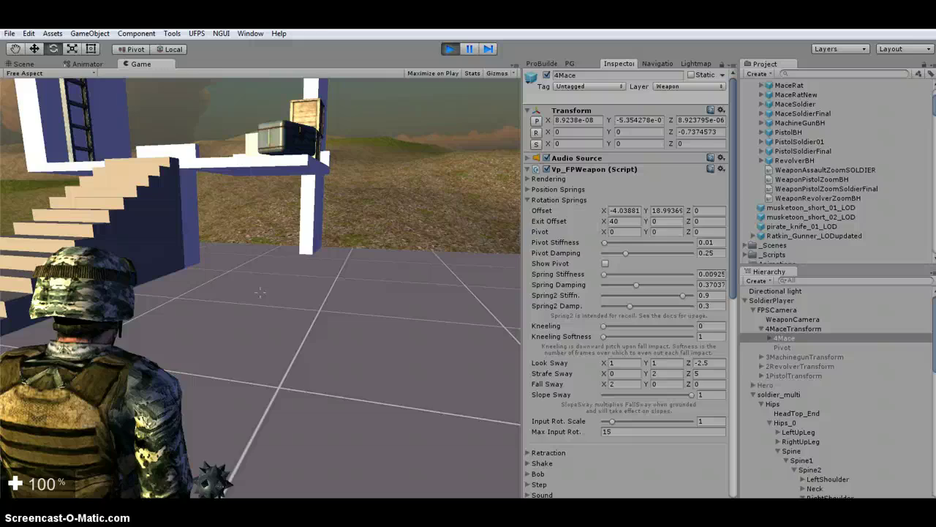
- Test PlayerRatkin's mace attack in the running game, first in first-person and again in third-person view
{"action": "left_click", "coordinate": [335, 372]}
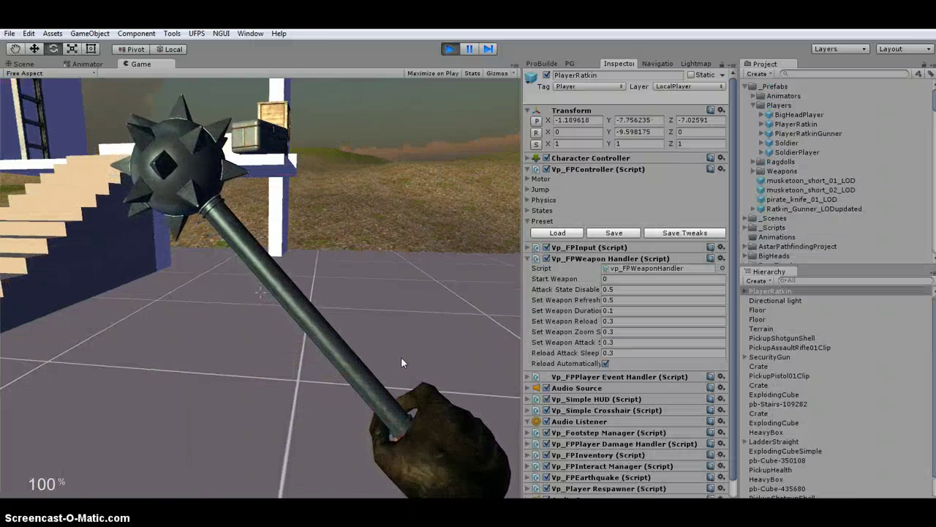
{"action": "left_click", "coordinate": [372, 353]}
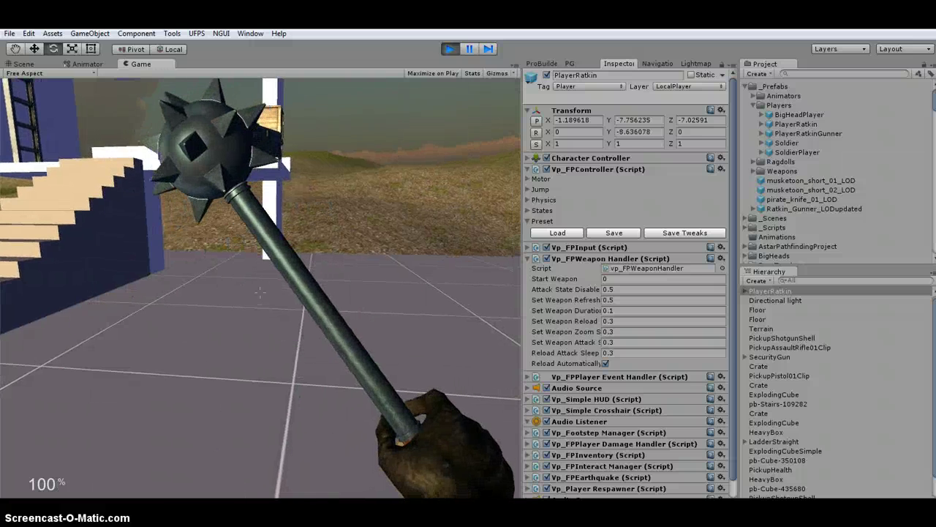
{"action": "key", "text": "v"}
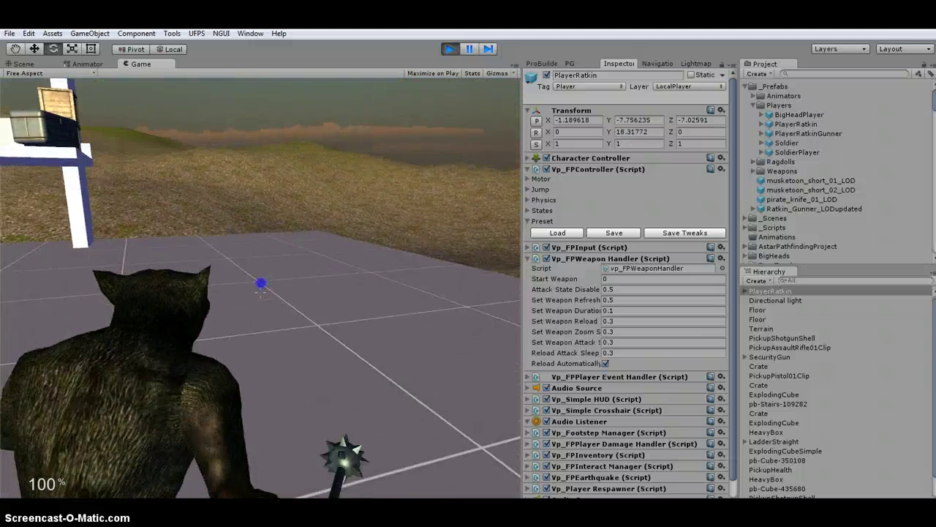
{"action": "left_click", "coordinate": [260, 288]}
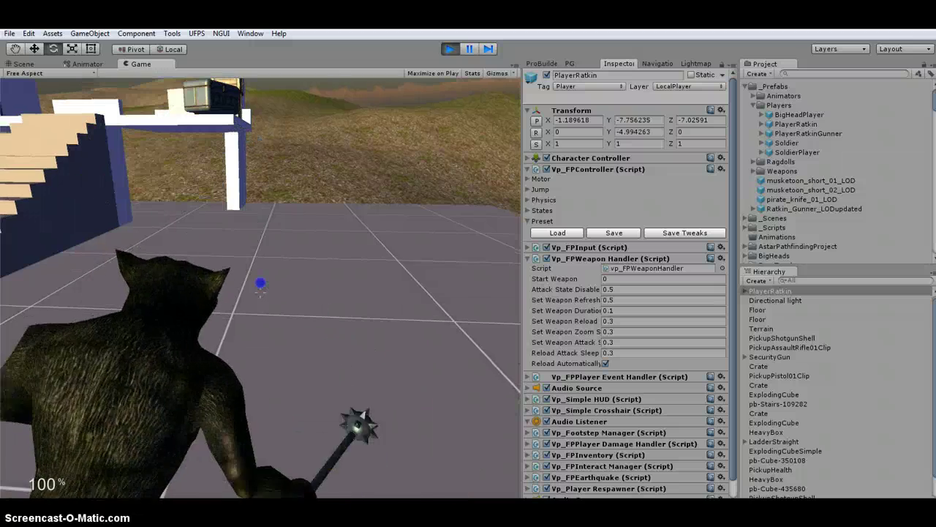